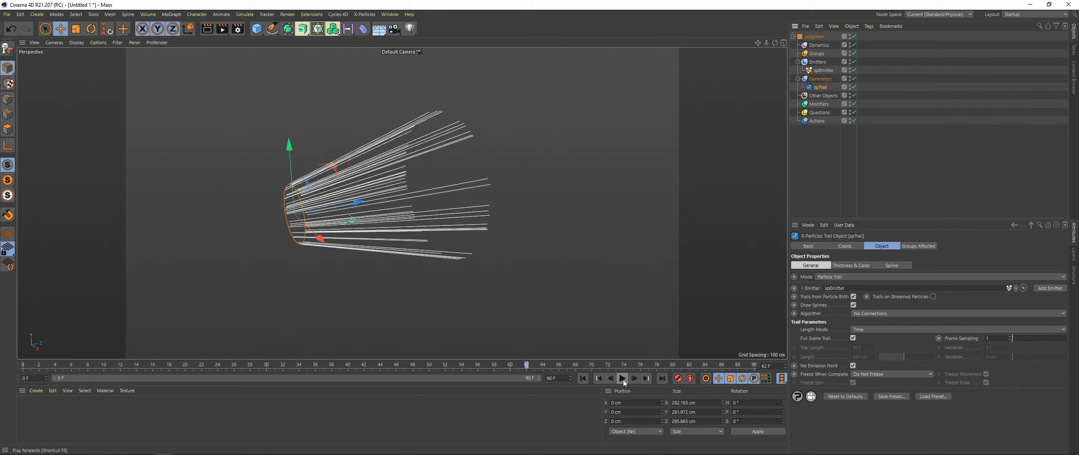
Return the animation to the start and add an xpRotator motion modifier to the X-Particles system's Modifiers folder.
left_click(583, 378)
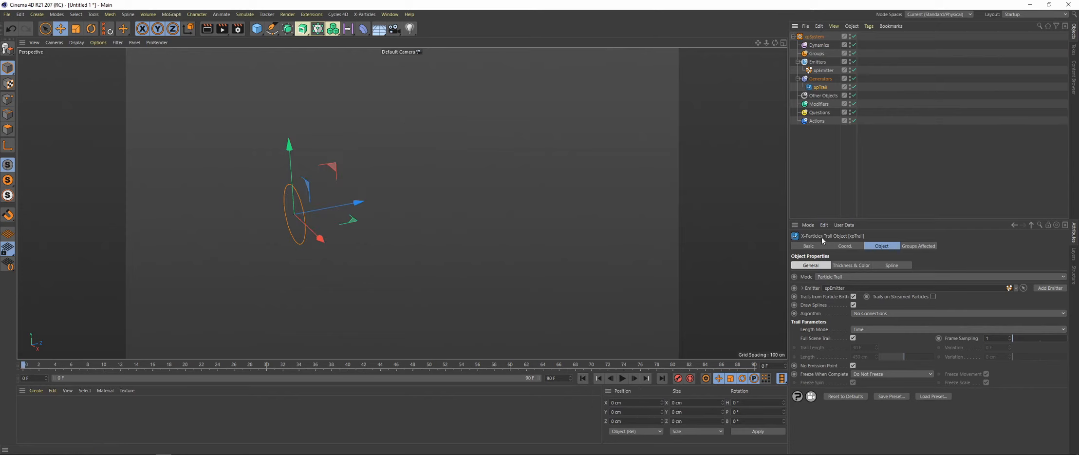
left_click(819, 104)
left_click(852, 298)
left_click(872, 290)
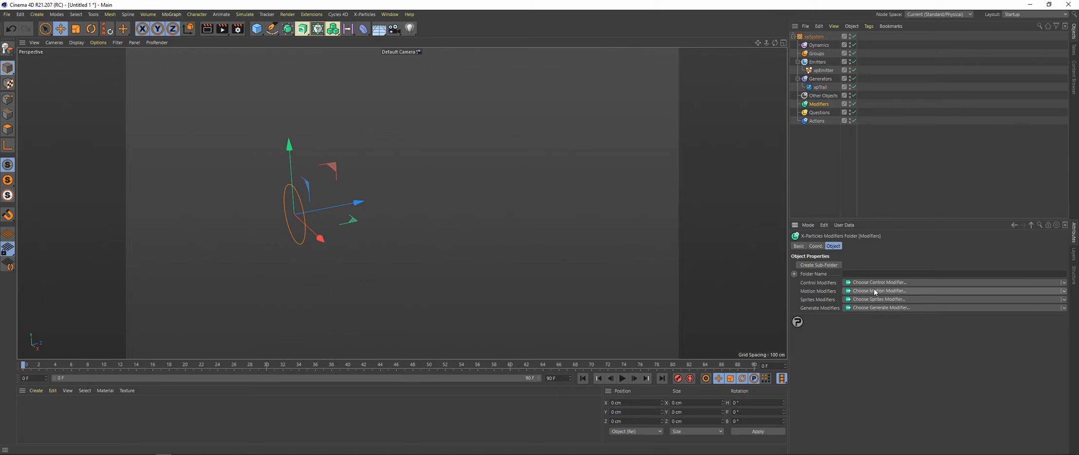
left_click(873, 290)
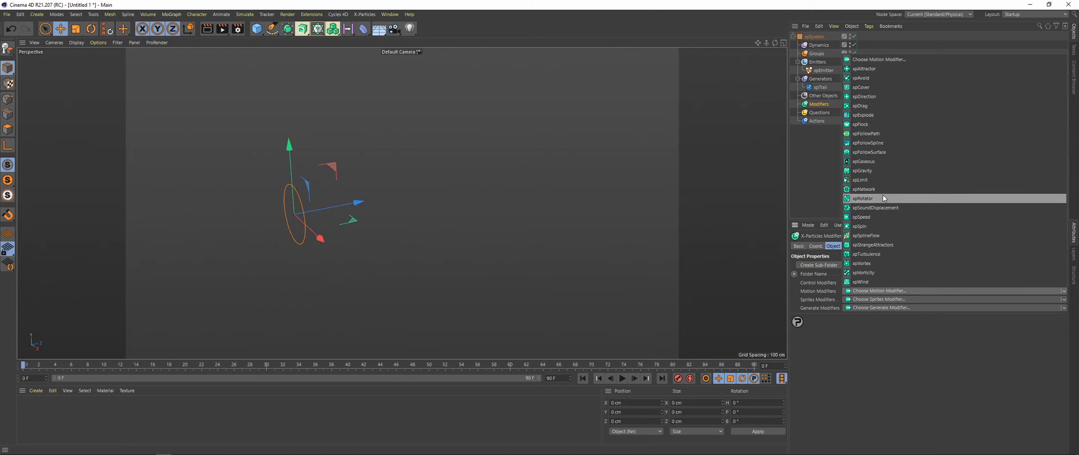
left_click(863, 198)
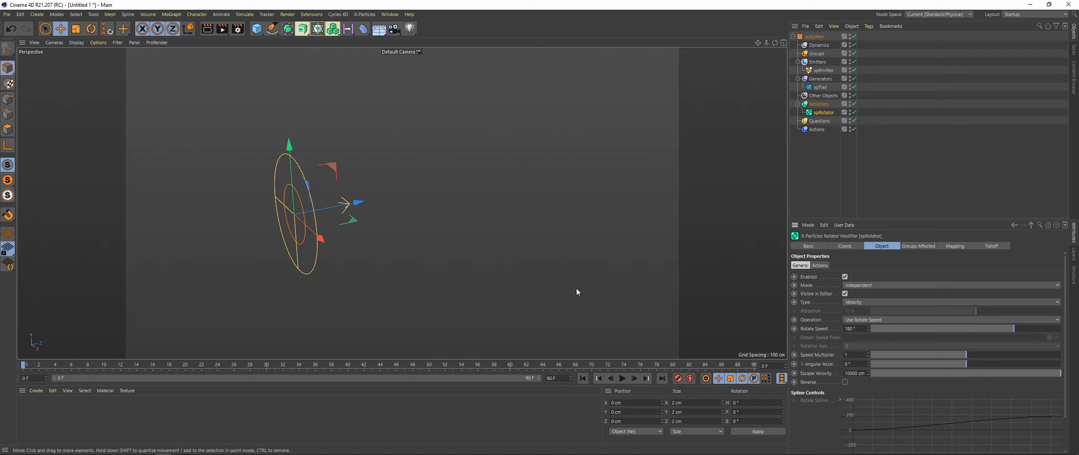
Play the simulation to examine how the rotator affects the particle trails.
left_click(624, 379)
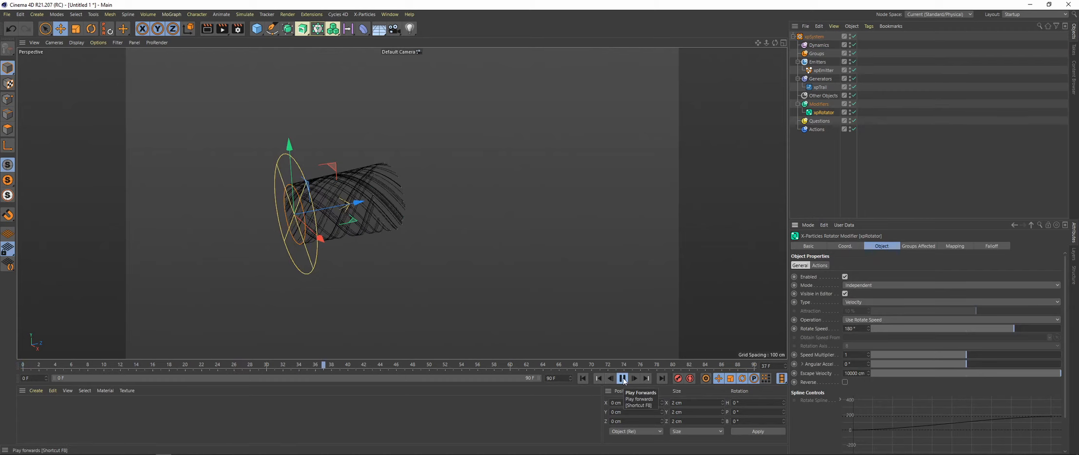
left_click(623, 380)
mouse_move(291, 189)
left_mouse_down("alt")
mouse_move(407, 159)
mouse_move(288, 193)
left_mouse_up("alt")
middle_click_drag(325, 206, 329, 227, "alt")
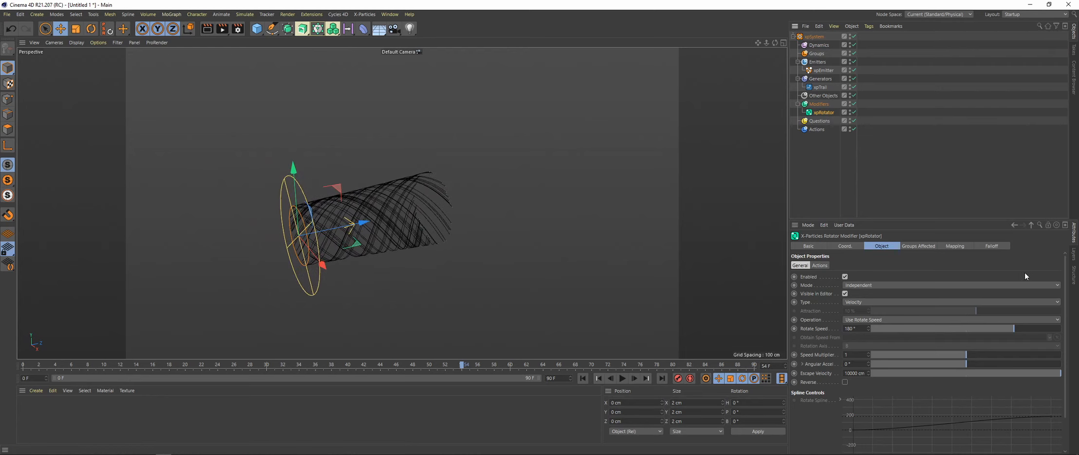
Add a Linear Field to the rotator's falloff, directed Z+, about 78 cm long and placed about 158 cm along Z.
left_click(988, 251)
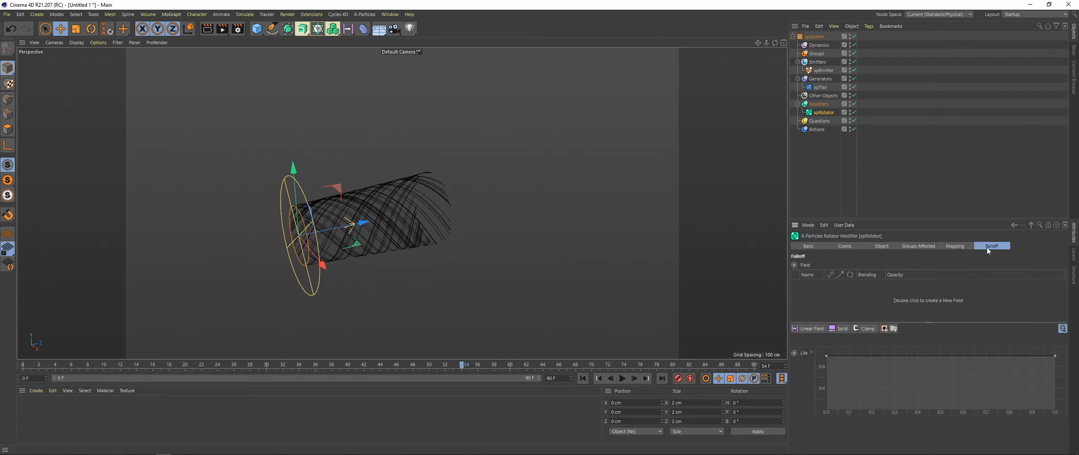
left_click(806, 328)
left_click(810, 329)
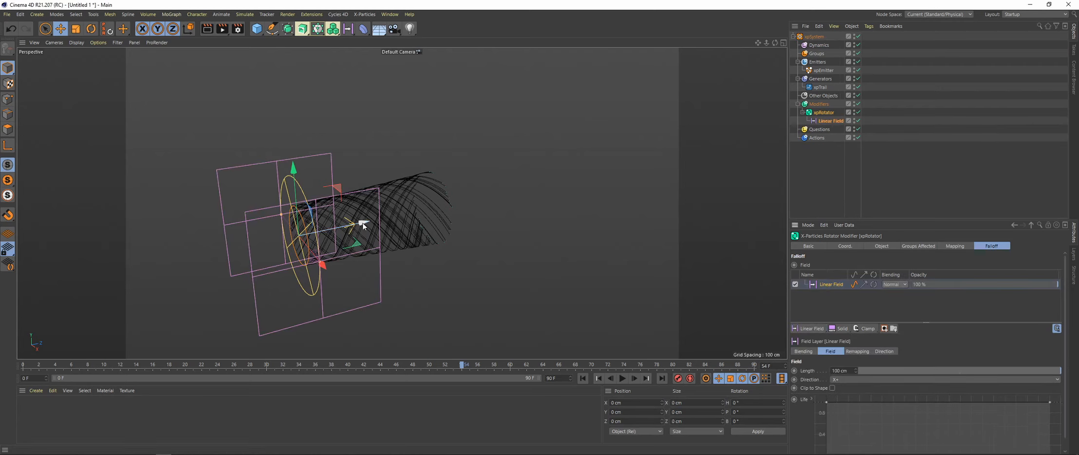
left_click(844, 380)
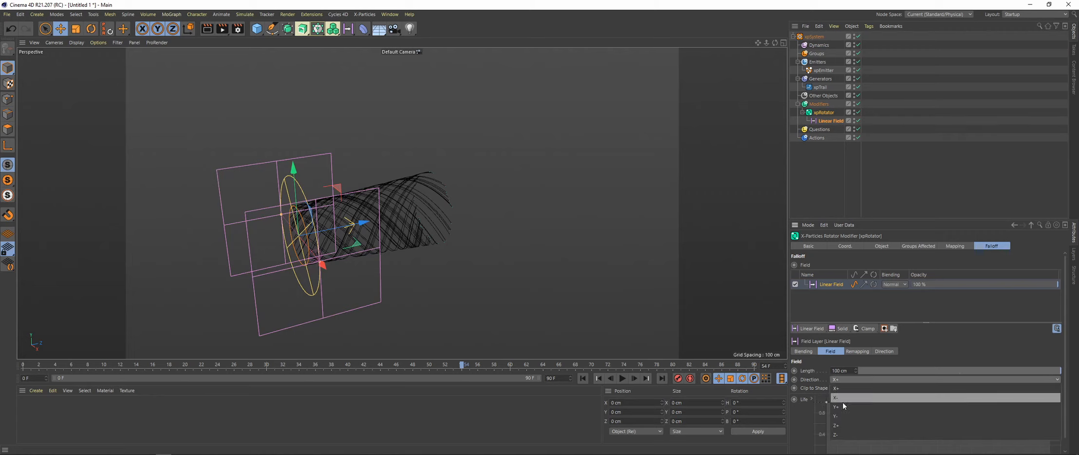
left_click(836, 424)
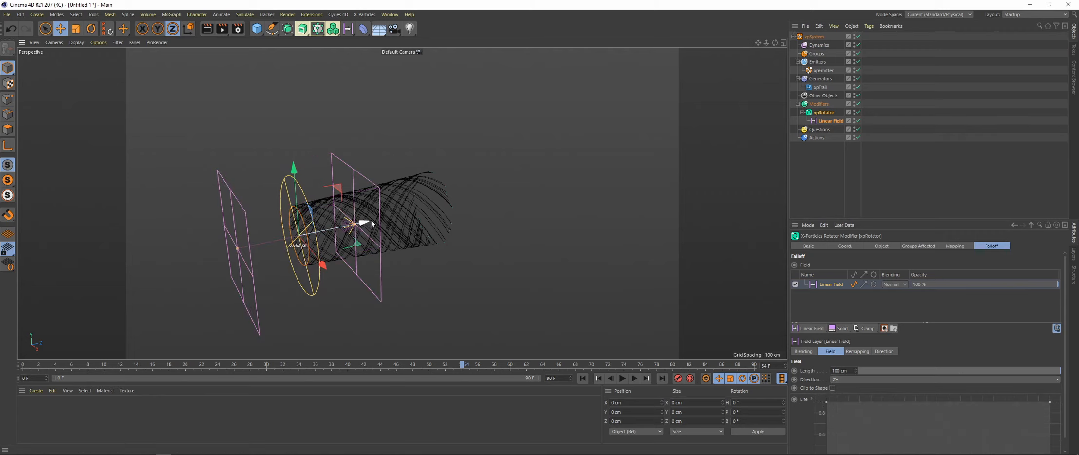
left_click_drag(363, 226, 385, 208)
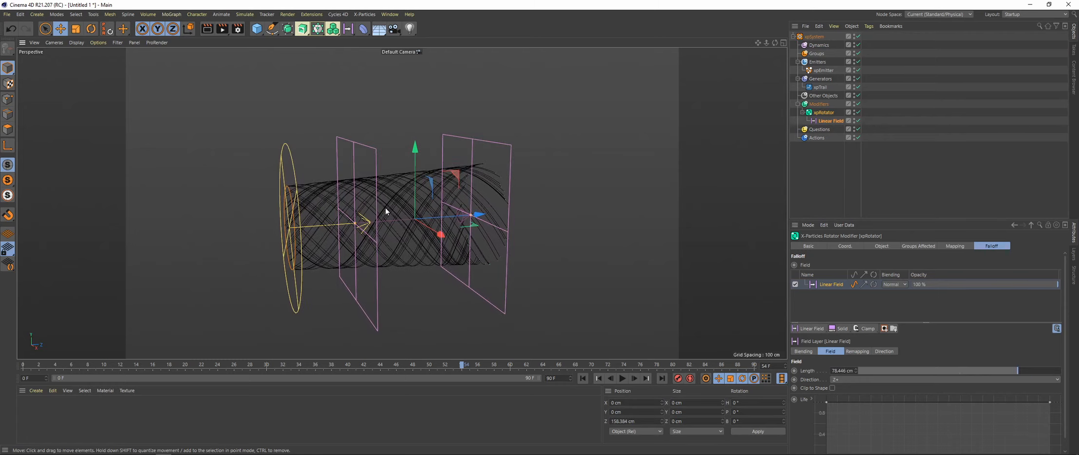
Replay the simulation from the start to check how the linear falloff affects the trails' rotation.
left_click(598, 378)
left_click(615, 380)
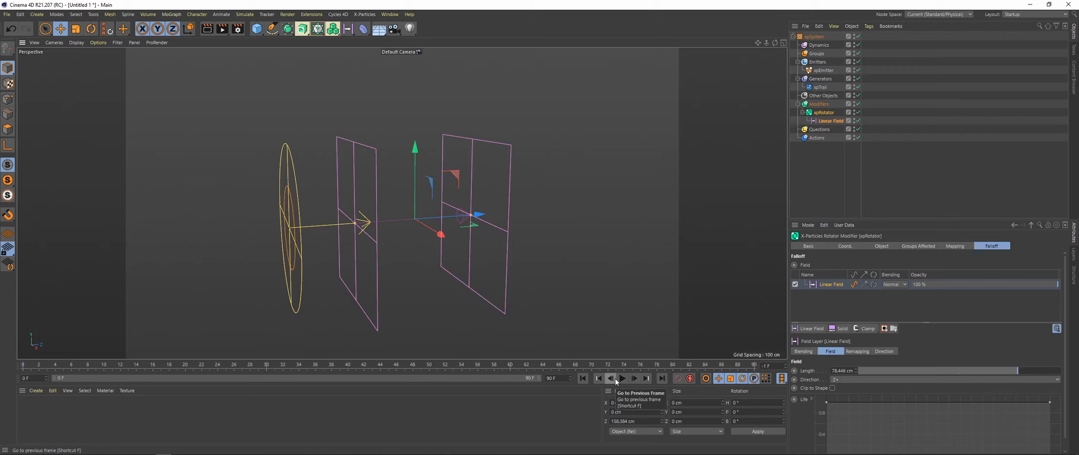
left_click(621, 380)
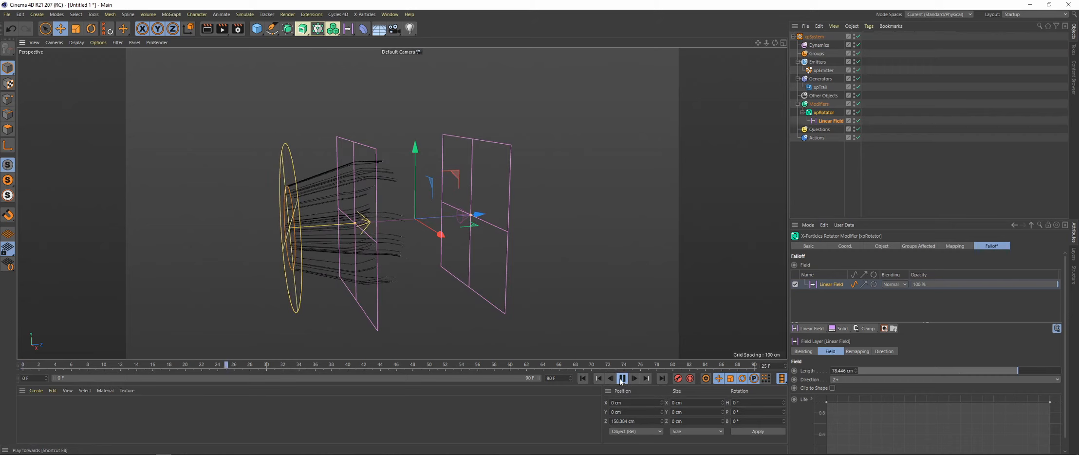
left_click(622, 379)
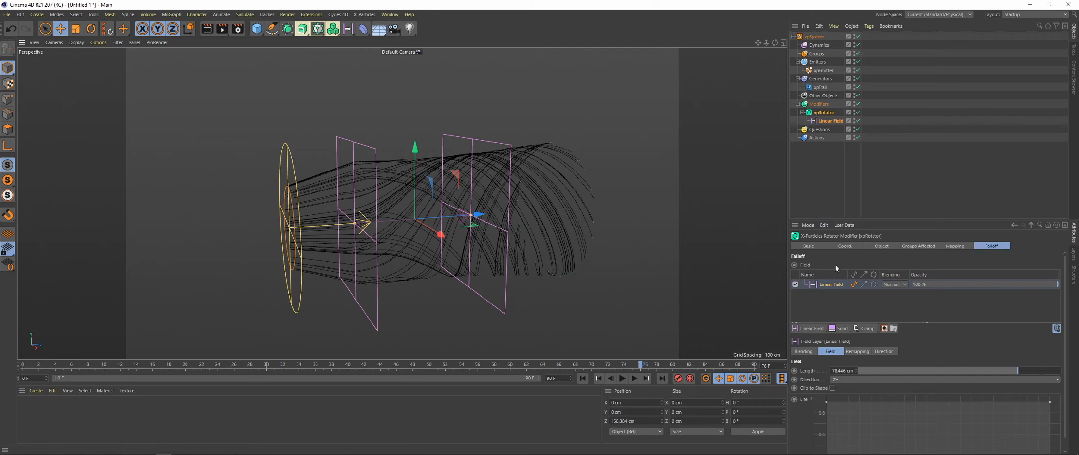
Set the rotator's rotate speed to 90° and its type to Force.
left_click(880, 247)
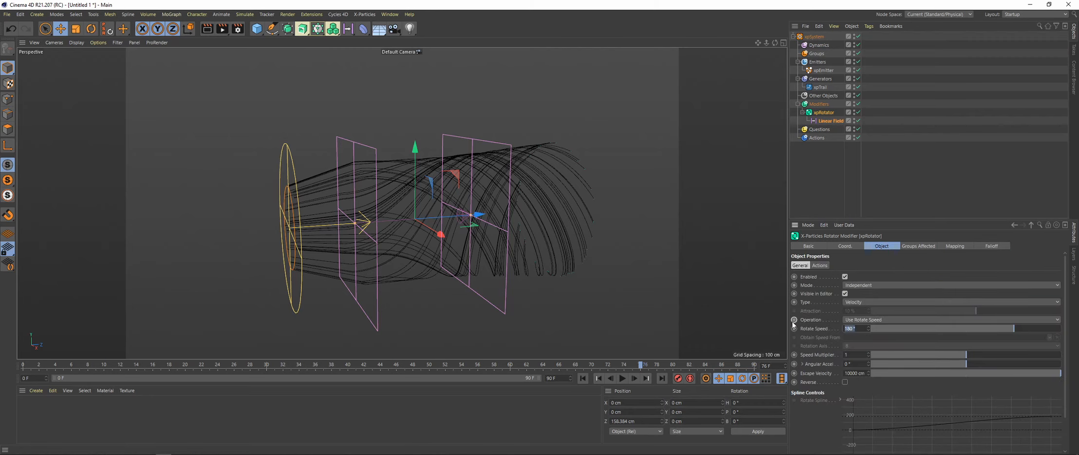
type("90")
left_click(858, 302)
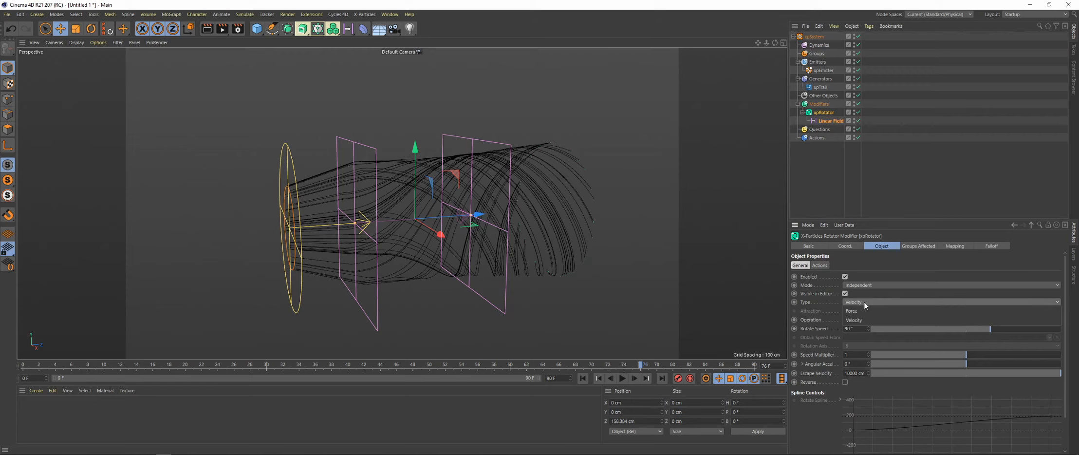
left_click(864, 313)
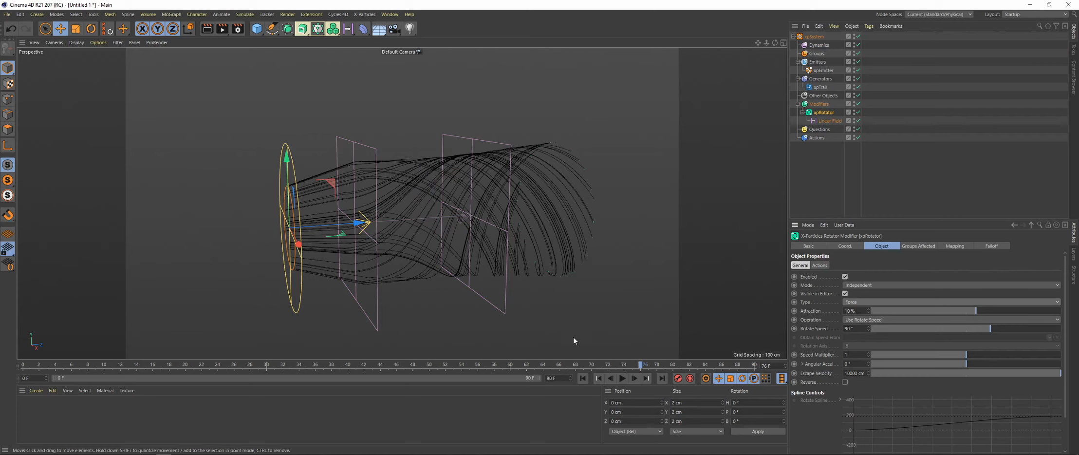
Replay the simulation from the start to check the force-based rotation of the trails.
left_click(598, 378)
left_click(622, 378)
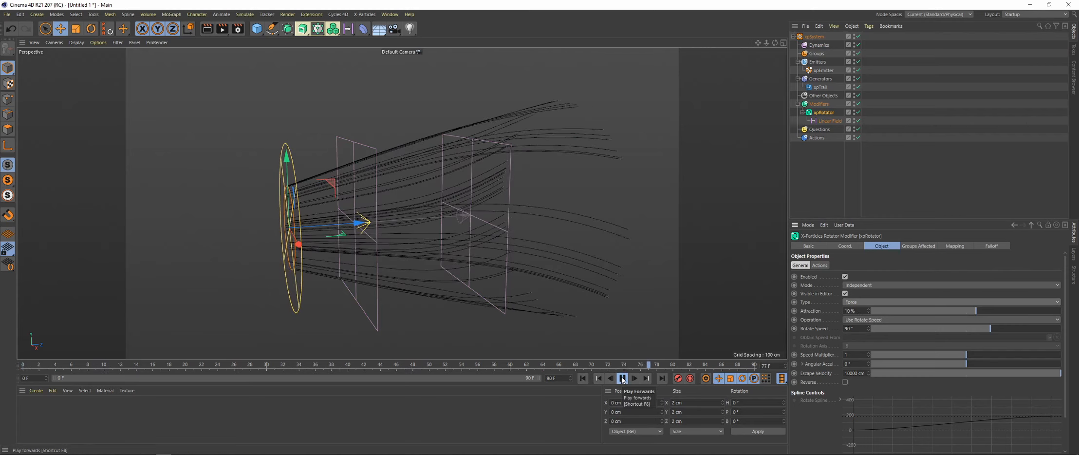
left_click(623, 378)
Set the rotator's attraction to 90% and replay the simulation.
left_click(859, 311)
type("90")
key("Return")
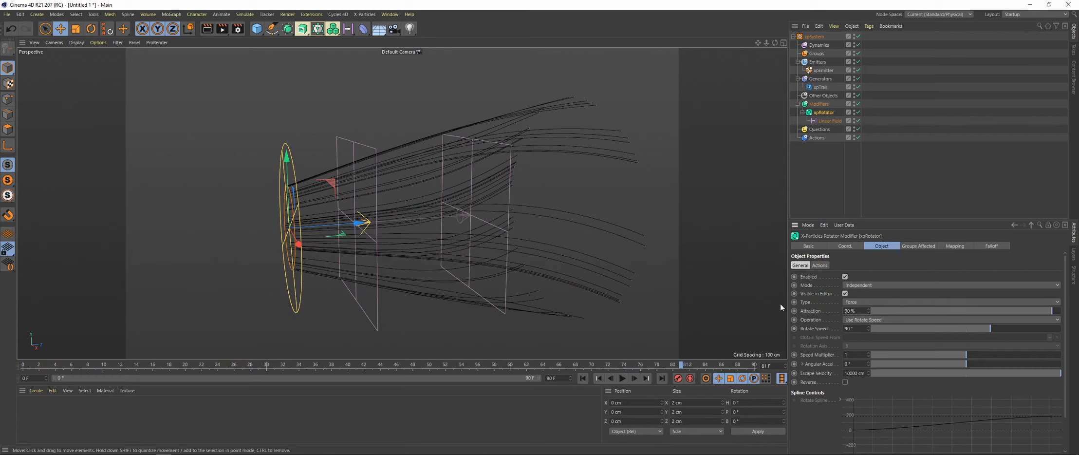
left_click(598, 379)
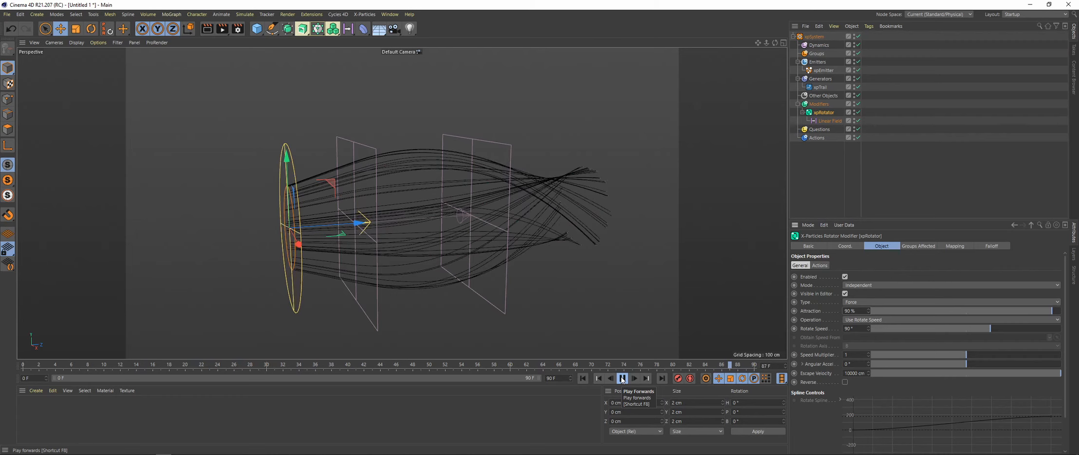
left_click(622, 379)
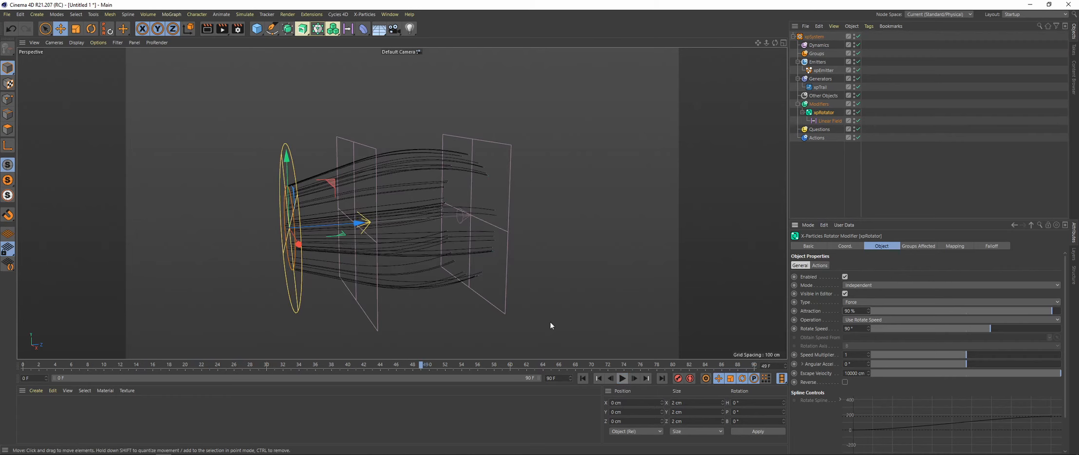
Move the rotator's linear field closer to the emitter, to about 135 cm along Z, and replay the simulation.
left_click(823, 123)
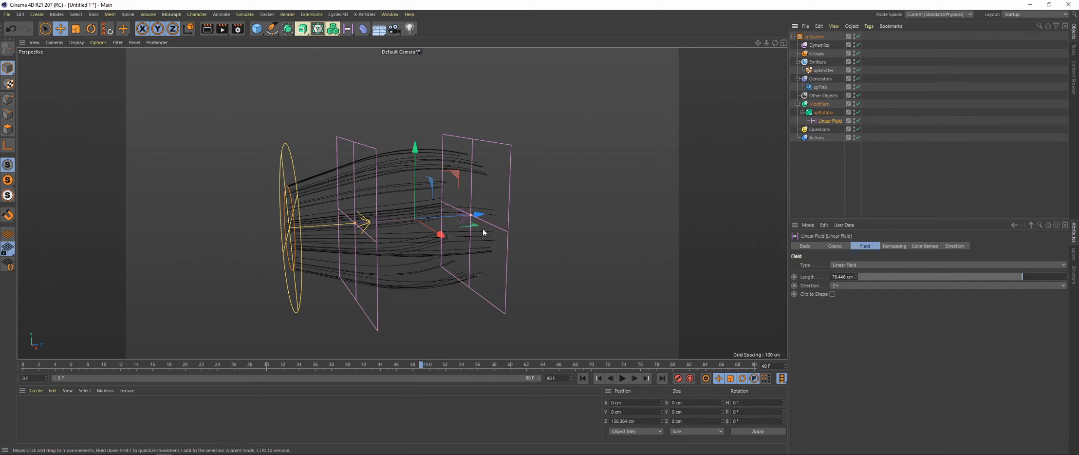
left_click_drag(481, 216, 463, 225)
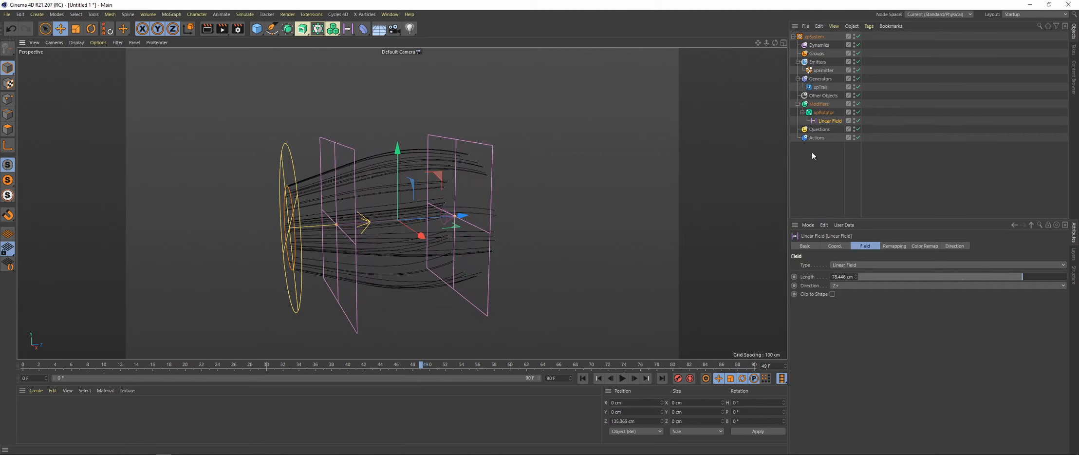
left_click(828, 115)
left_click(596, 378)
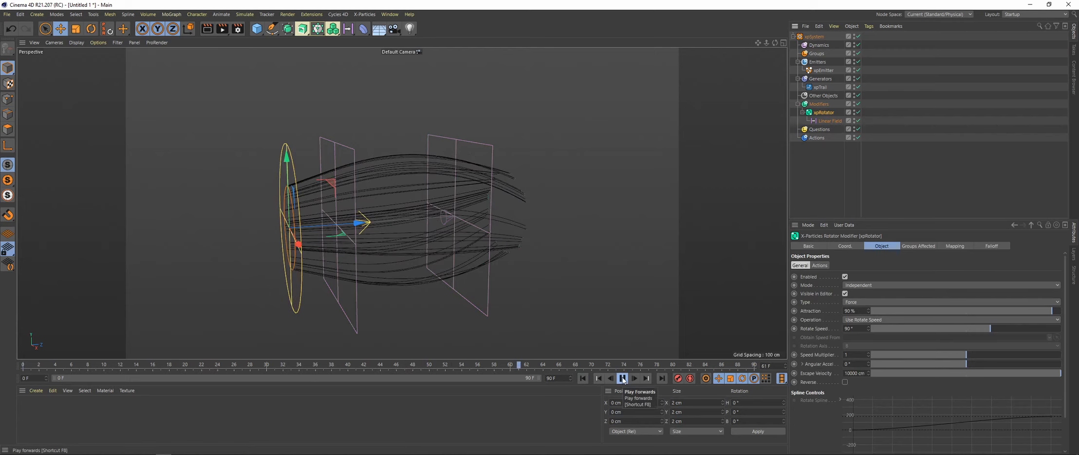
left_click(622, 378)
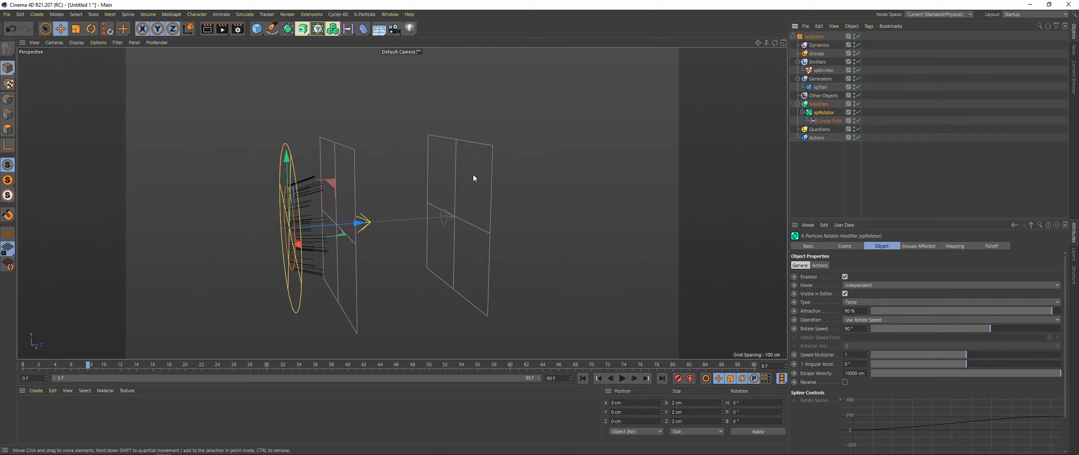
left_click(584, 378)
left_click(622, 378)
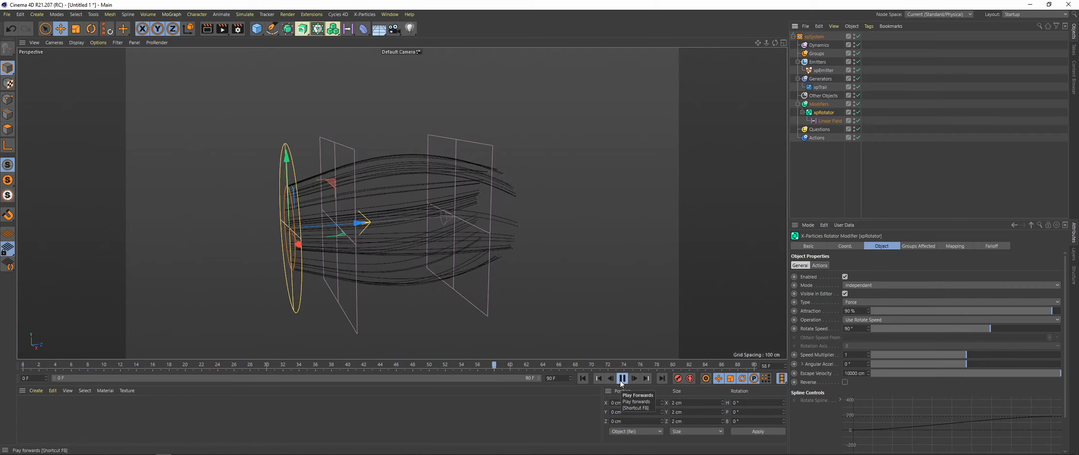
left_click(621, 383)
Extend the timeline and its preview range to 500 frames.
type("500")
key("Return")
left_click_drag(147, 380, 538, 379)
Play the simulation over the extended timeline and examine the twisting trails from the side.
scroll(484, 225, "down", 3)
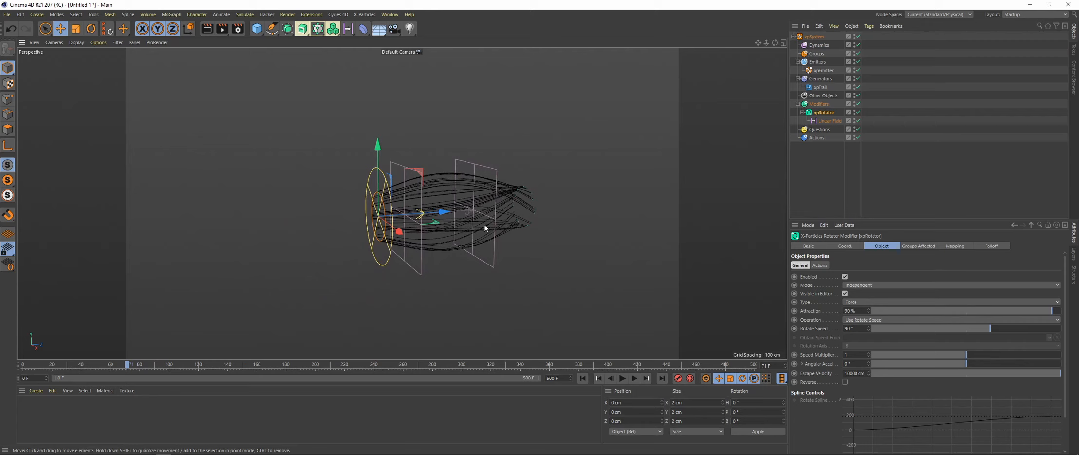
middle_click_drag(485, 225, 445, 214, "alt")
left_click_drag(446, 215, 428, 214, "alt")
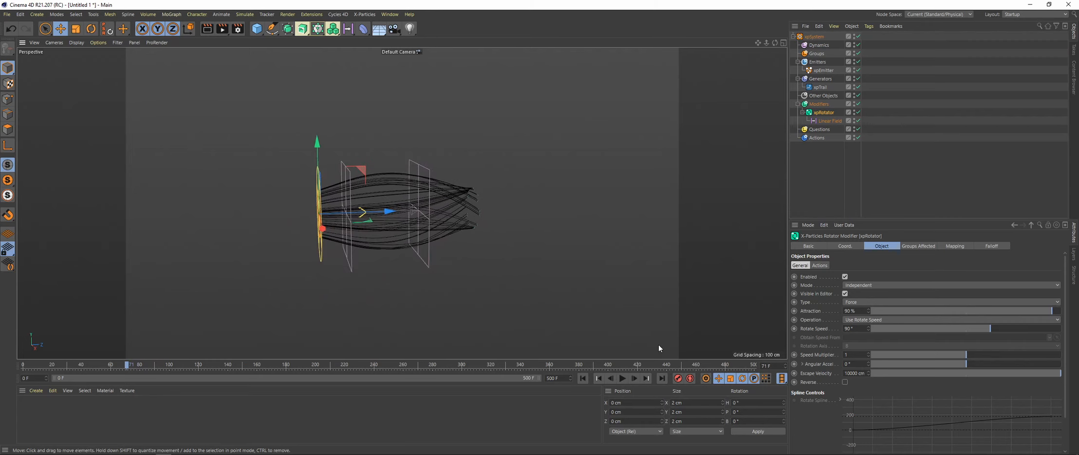
left_click(623, 379)
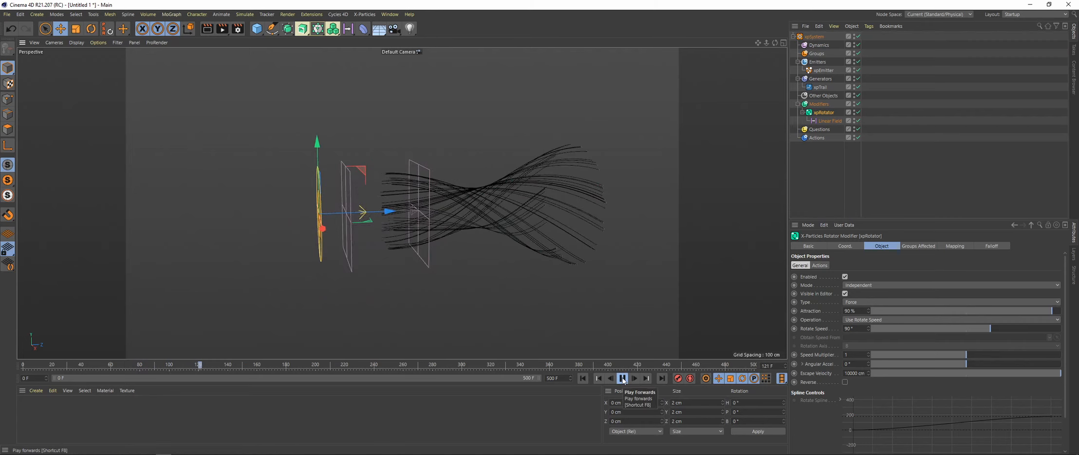
left_click(623, 378)
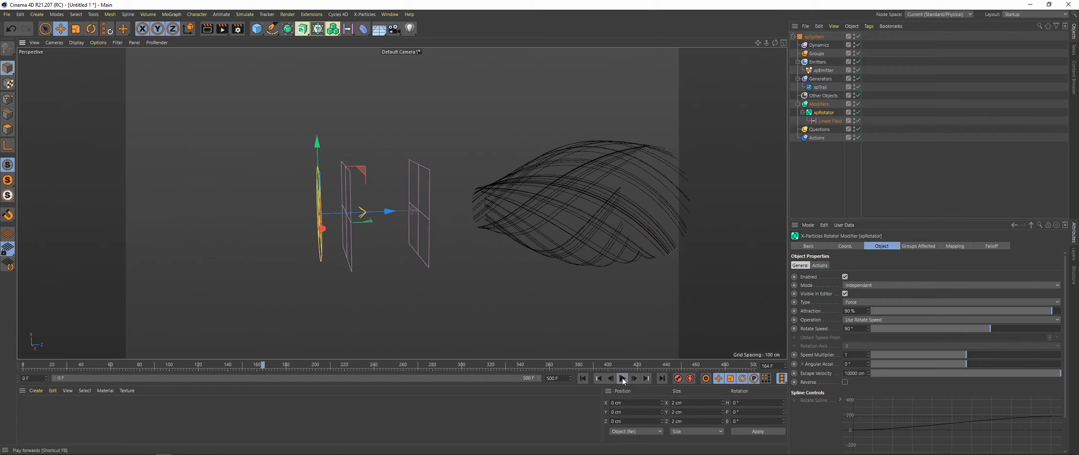
left_click(582, 381)
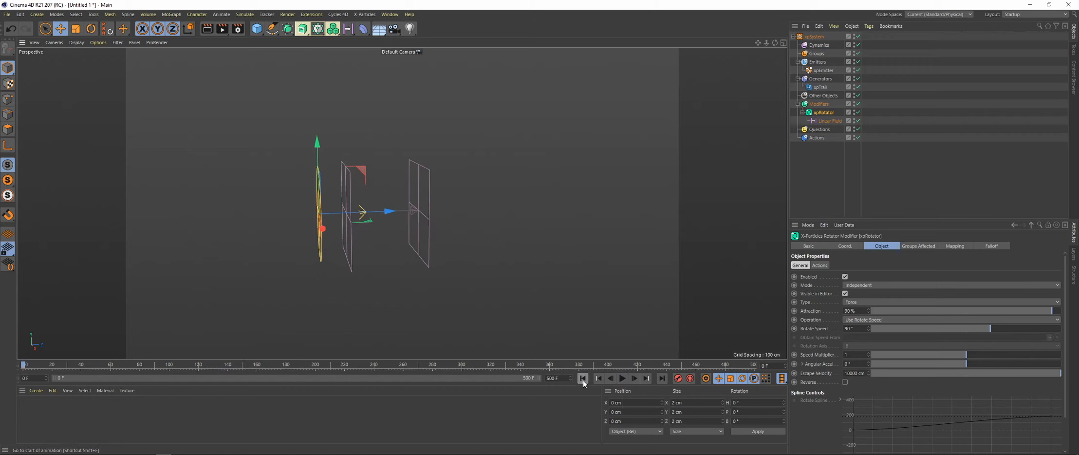
left_click(623, 382)
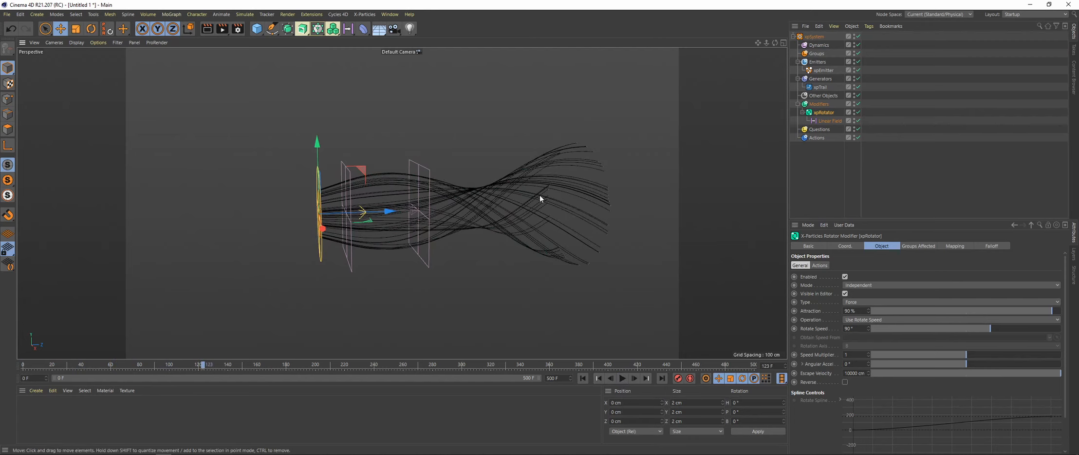
middle_click_drag(531, 213, 383, 216, "alt")
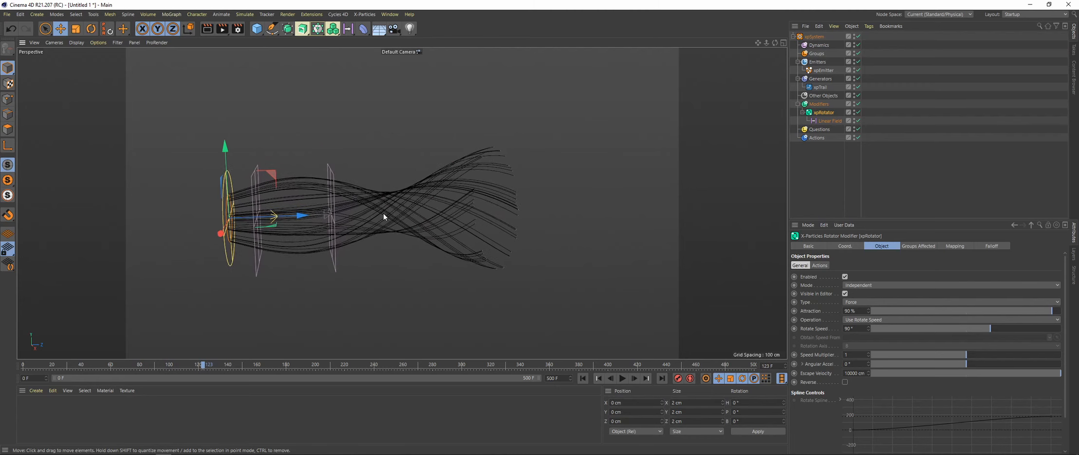
Add an xpAttractor motion modifier to the Modifiers folder.
left_click(802, 112)
left_click(819, 104)
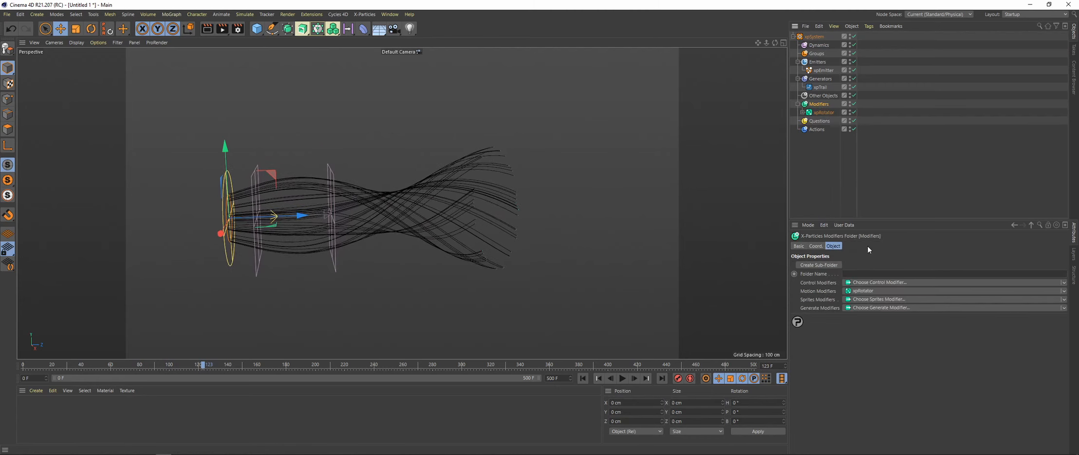
left_click(861, 292)
left_click(864, 69)
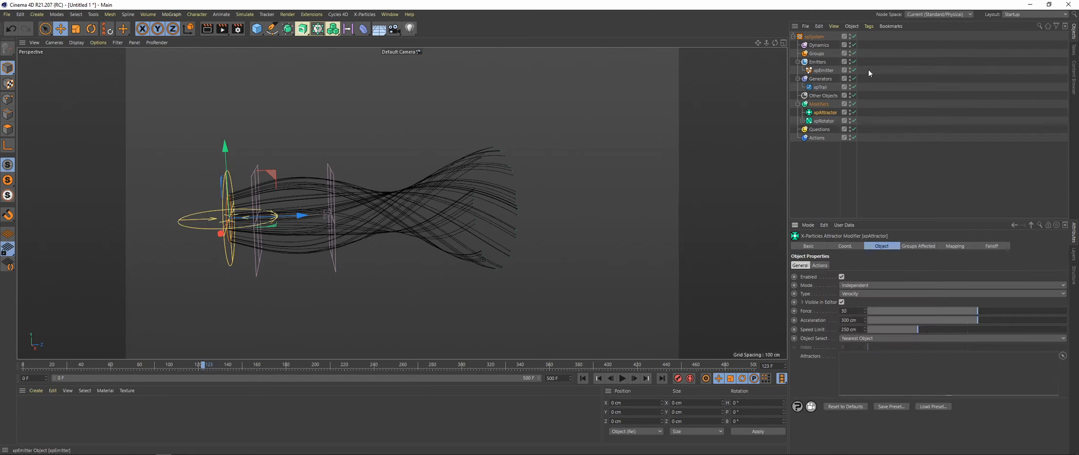
Move the xpAttractor to about 463 cm along Z, over the trails' far end, and replay the simulation from the start.
left_click_drag(295, 225, 507, 219)
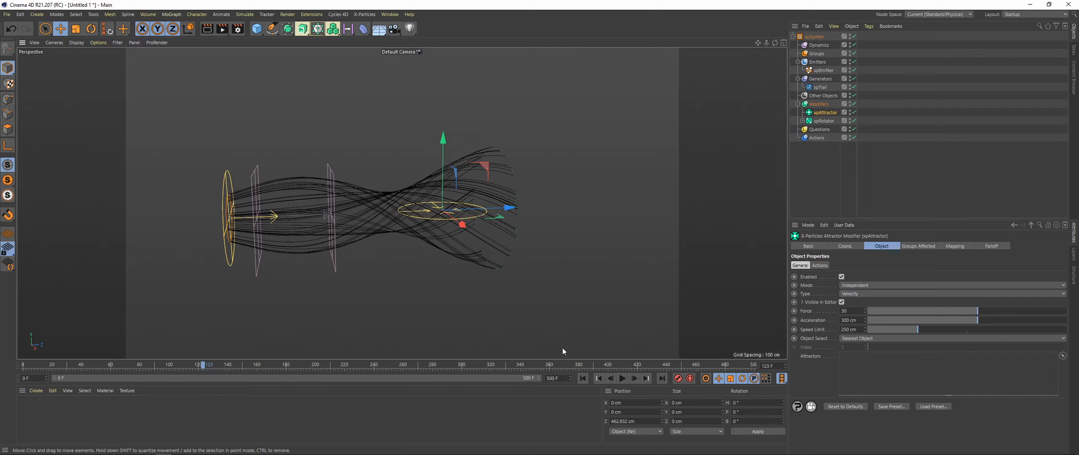
left_click(583, 378)
left_click(623, 378)
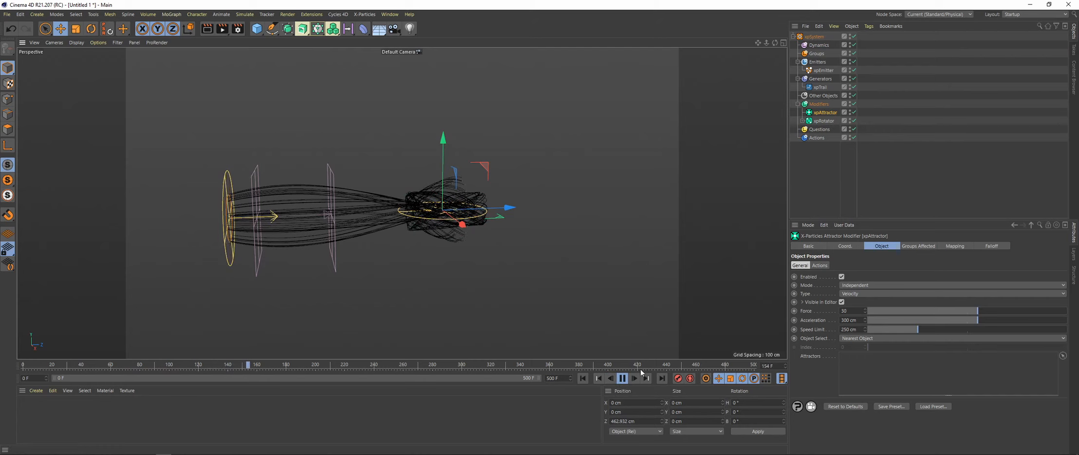
left_click(622, 377)
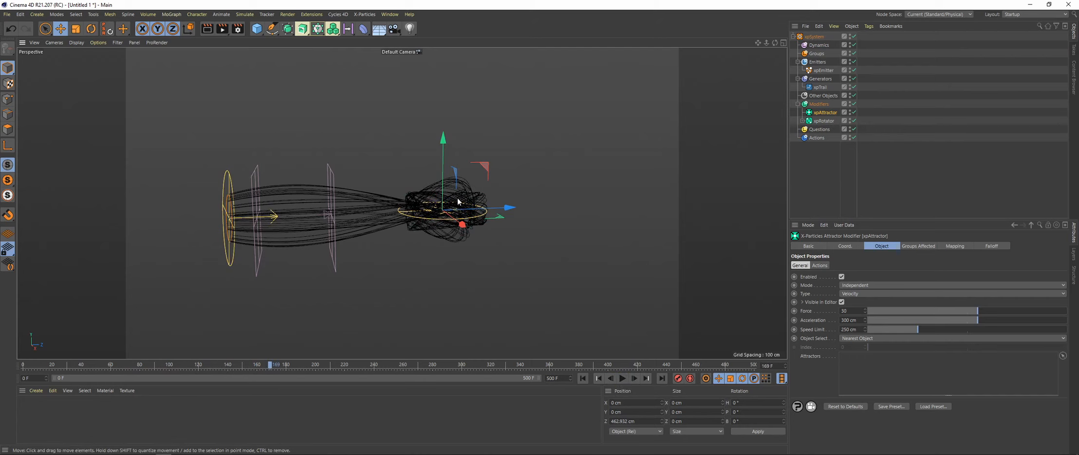
left_click(583, 378)
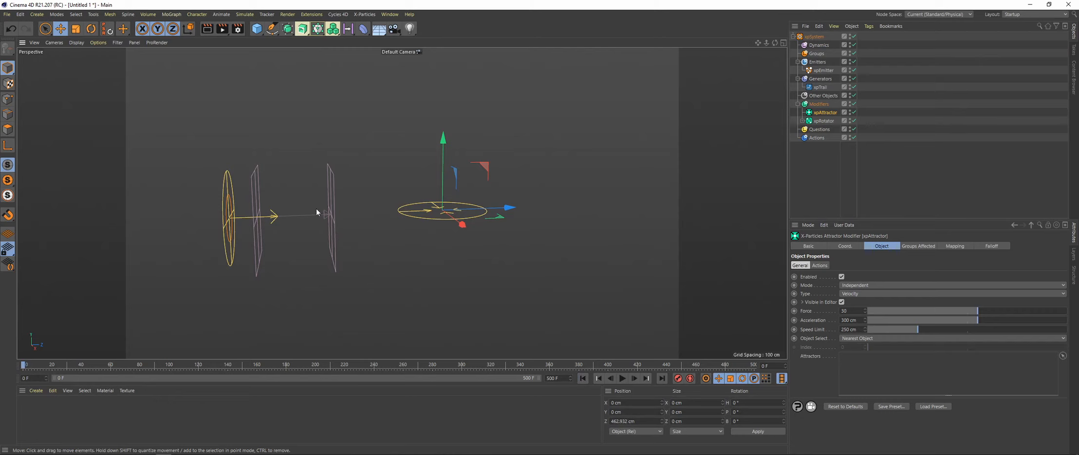
Add a Box Field falloff to the attractor, resized to about 129 cm in X and 164 cm in Z and offset about -81 cm along Z.
left_click(990, 246)
left_click(808, 329)
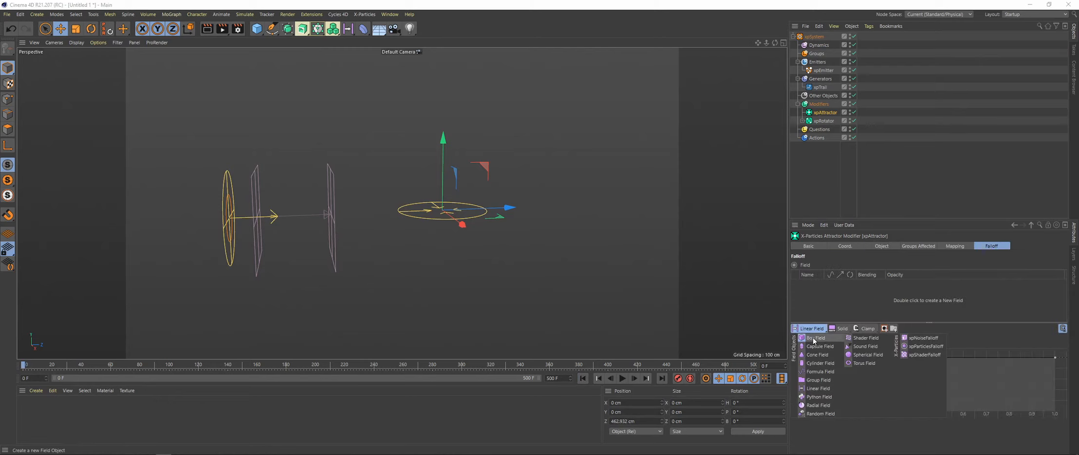
left_click(813, 338)
mouse_move(488, 208)
left_mouse_down()
mouse_move(512, 211)
mouse_move(460, 214)
mouse_move(473, 212)
left_mouse_up()
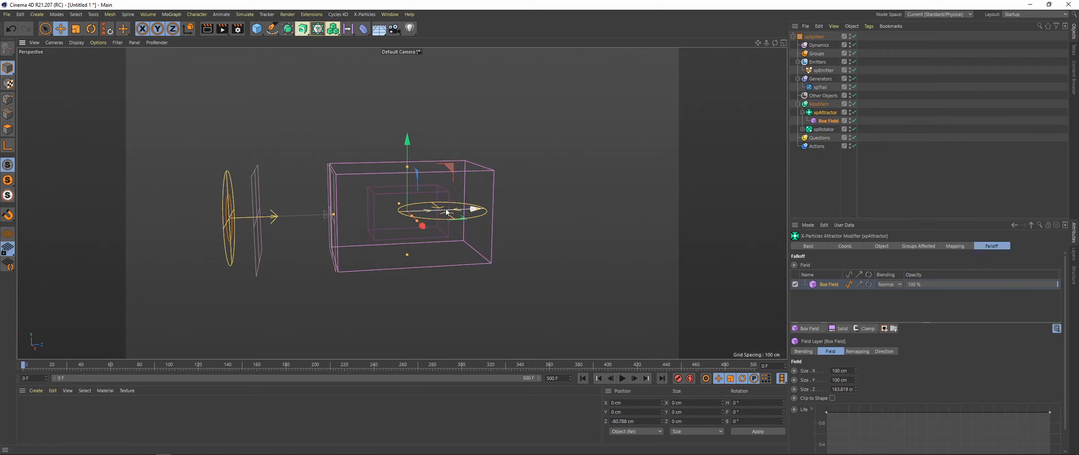
left_click_drag(398, 203, 395, 204)
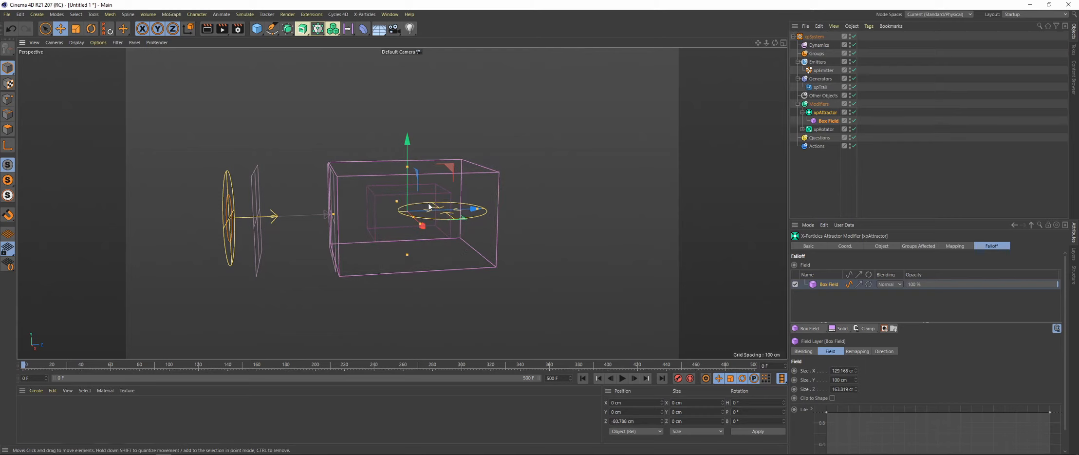
Move the xpAttractor with its box field to about 500 cm along Z and play the simulation.
left_click(827, 112)
left_click_drag(520, 203, 526, 209)
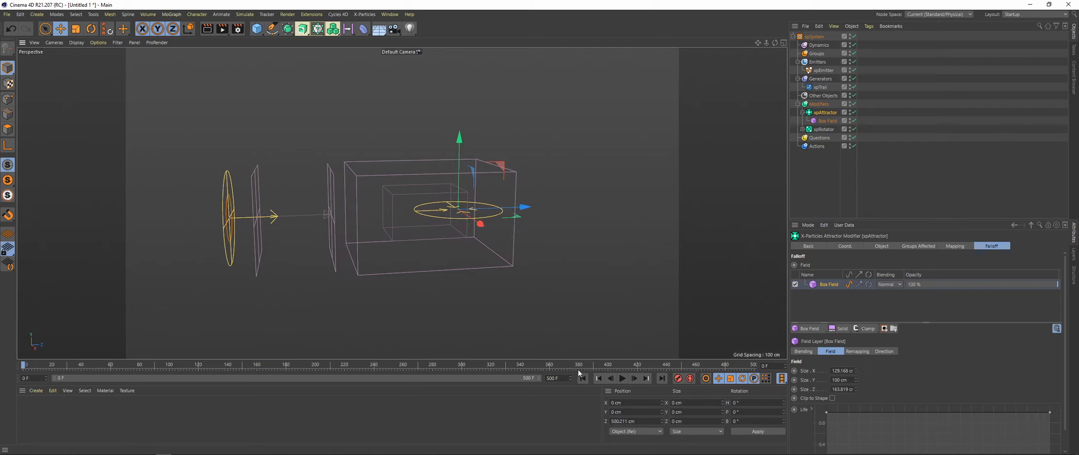
left_click(626, 382)
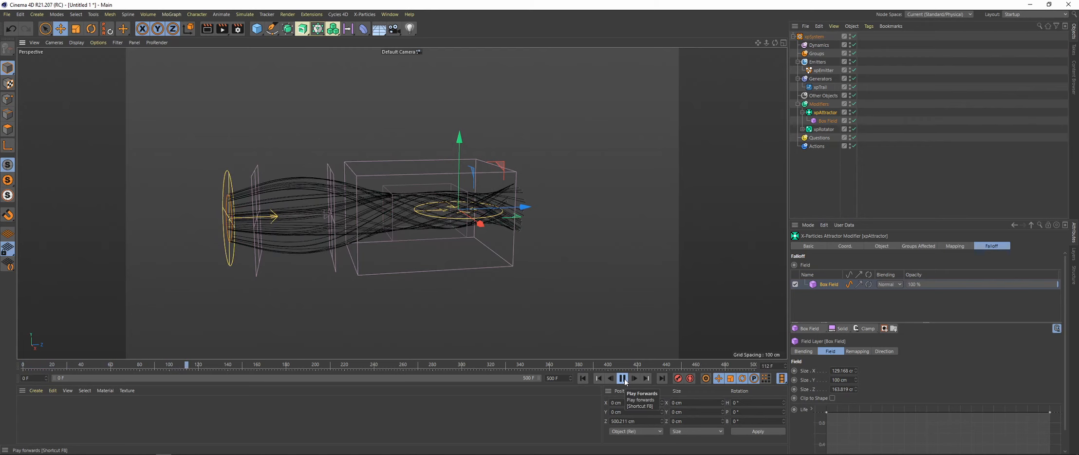
left_click(625, 381)
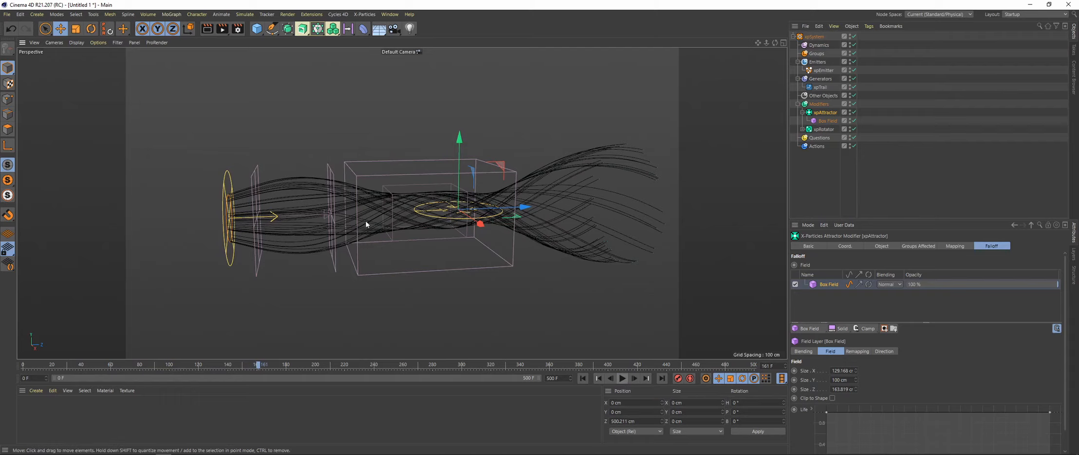
Hide the attractor and rotator in the viewport and replay the simulation to check the trails alone.
mouse_move(422, 202)
left_mouse_down("alt")
mouse_move(384, 195)
mouse_move(412, 188)
mouse_move(426, 214)
mouse_move(408, 209)
left_mouse_up("alt")
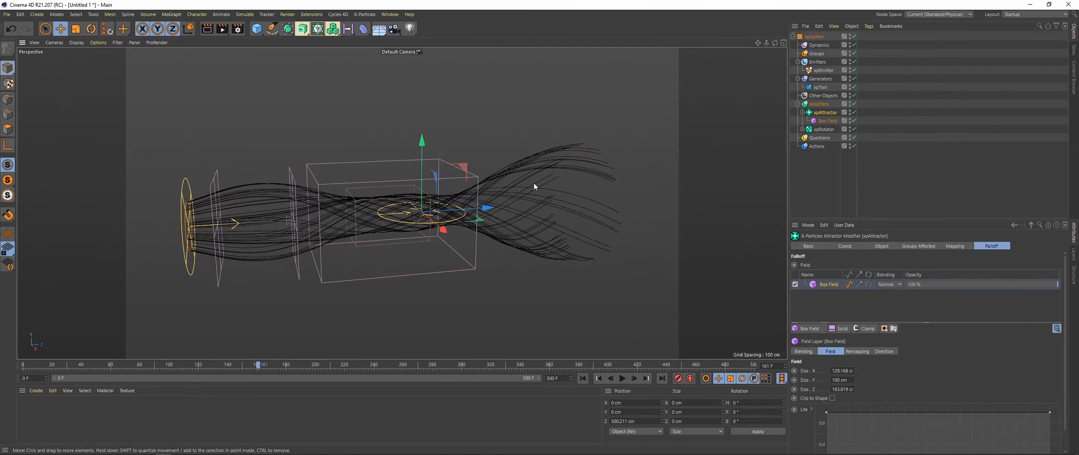
left_click(850, 111)
left_click(850, 129)
mouse_move(409, 214)
left_mouse_down("alt")
mouse_move(397, 198)
mouse_move(395, 225)
left_mouse_up("alt")
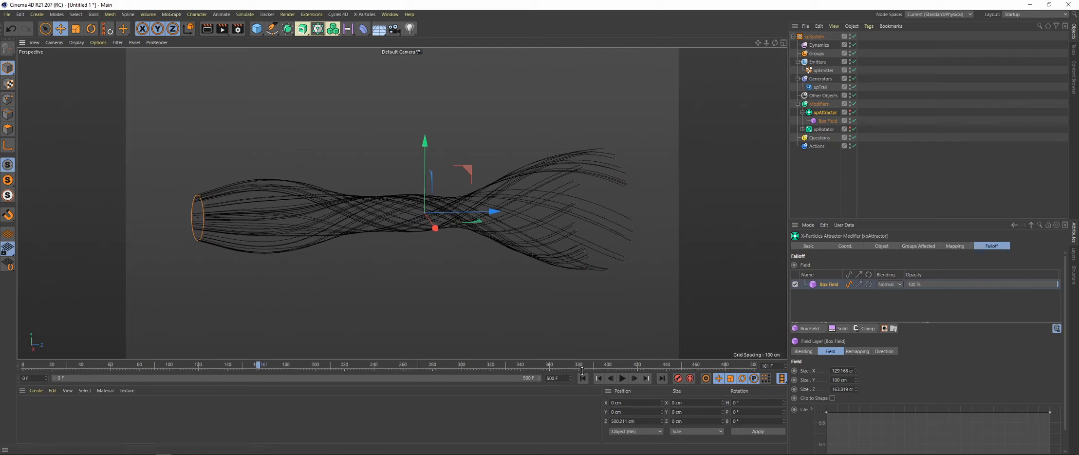
left_click(584, 380)
left_click(623, 379)
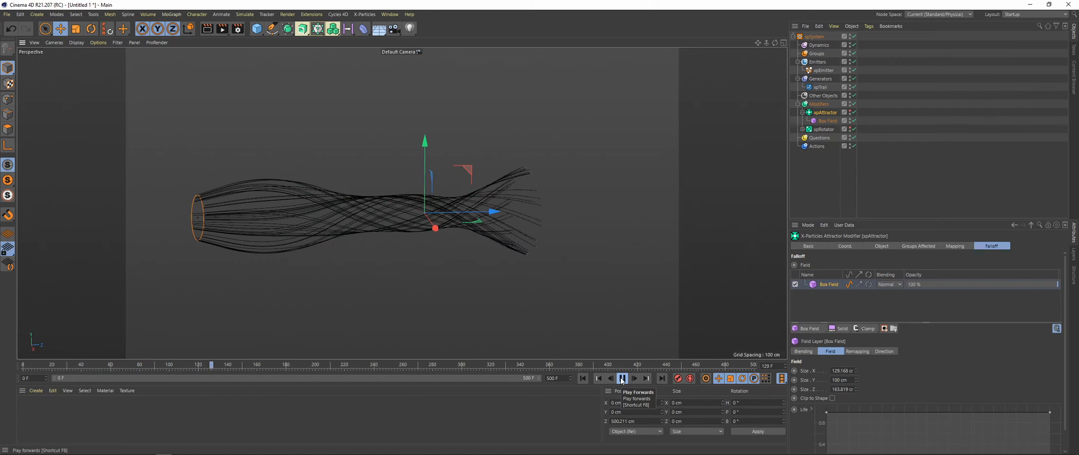
left_click(622, 378)
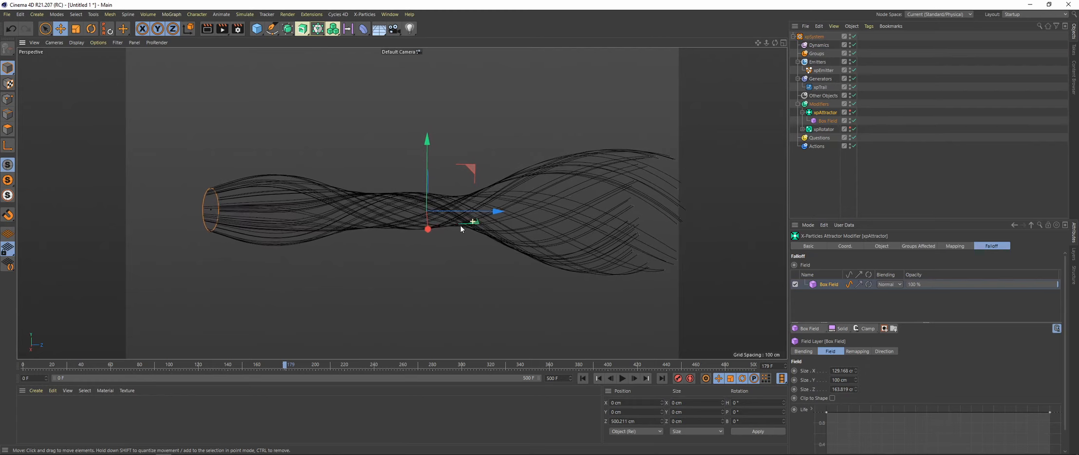
Add an xpAvoid motion modifier to the Modifiers folder.
scroll(442, 225, "down", 4)
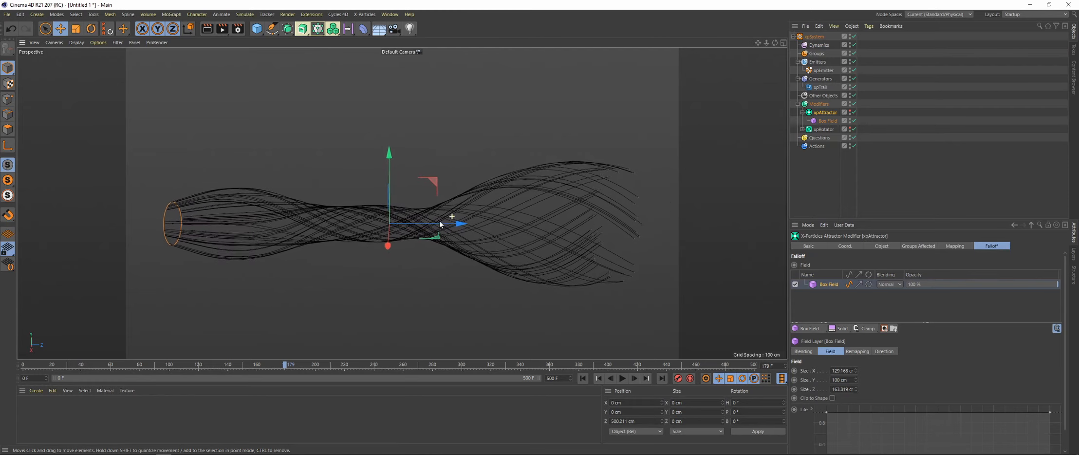
scroll(429, 230, "down", 1)
middle_click_drag(446, 215, 412, 218, "alt")
left_click(802, 113)
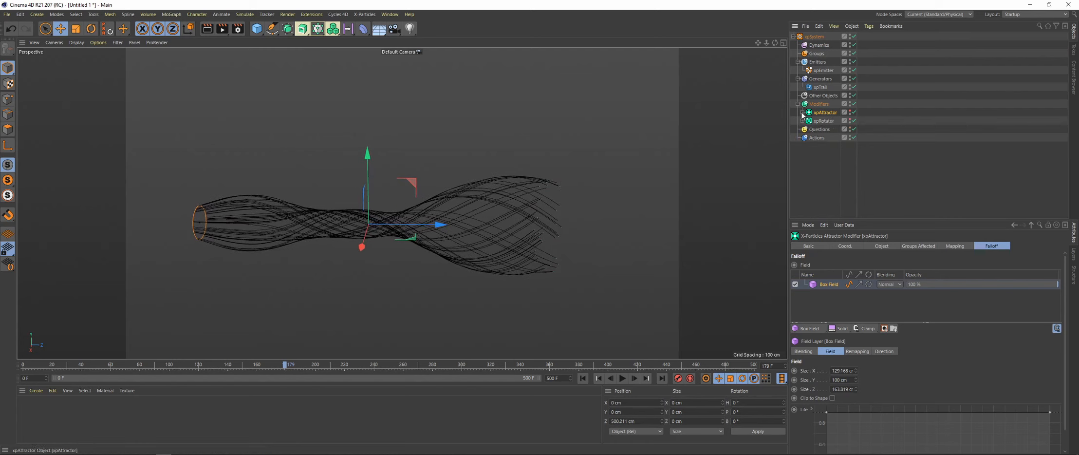
left_click(818, 104)
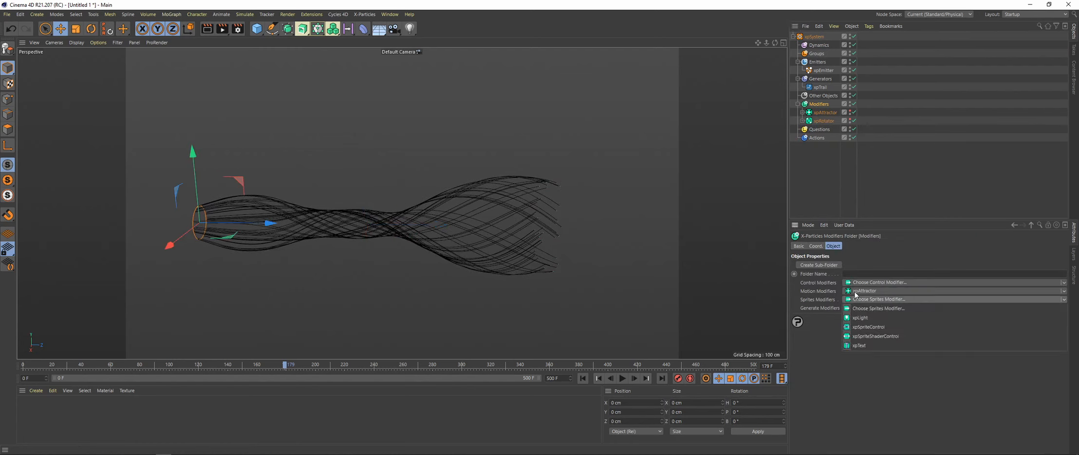
left_click(863, 291)
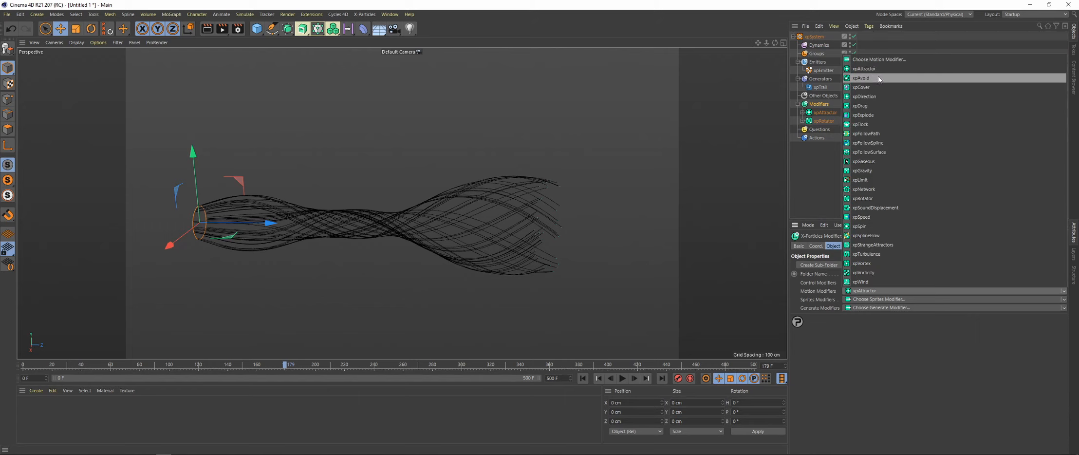
left_click(861, 78)
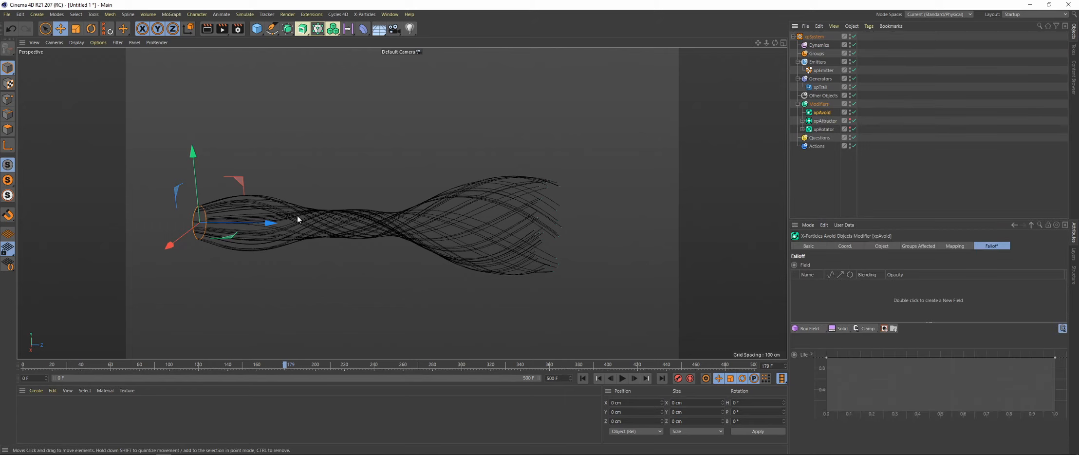
Create a sphere with 60 segments at about 931 cm along Z and put it in the Other Objects folder.
left_click(256, 30)
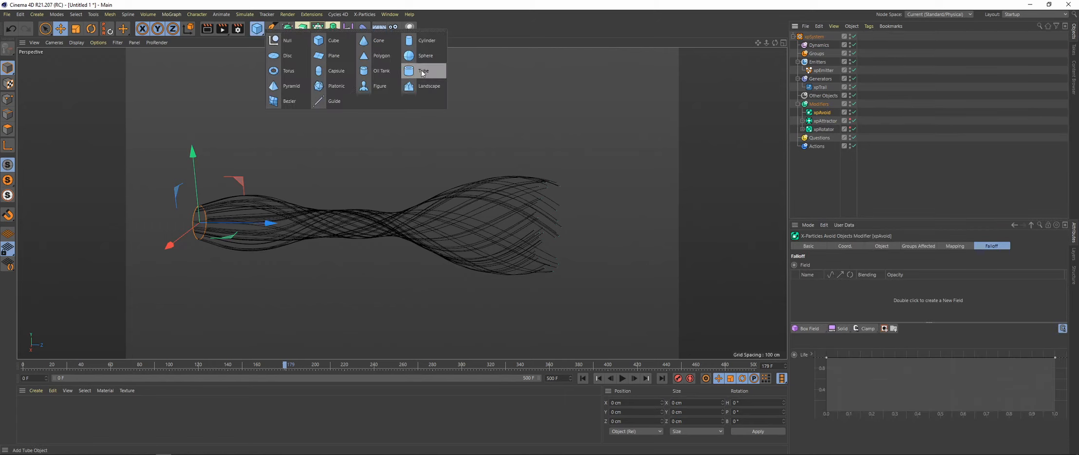
left_click(431, 57)
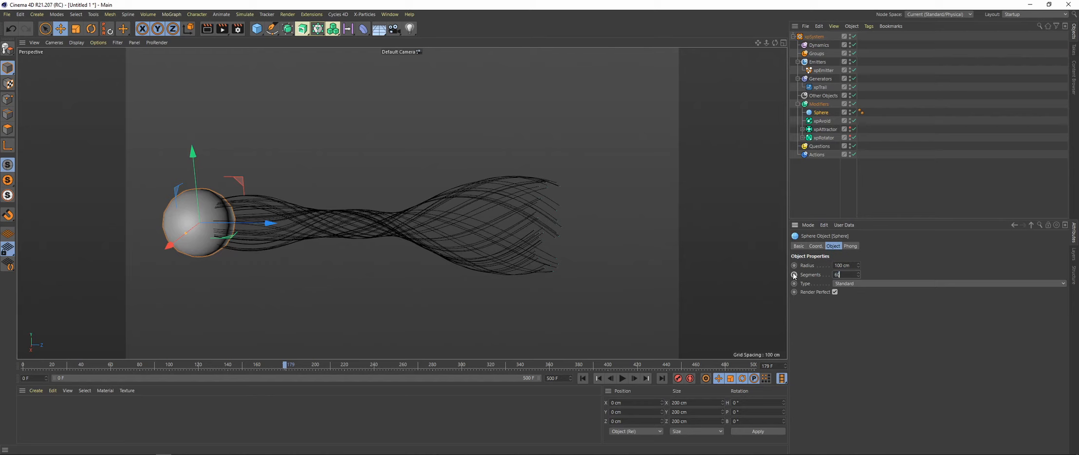
type("60")
key("Return")
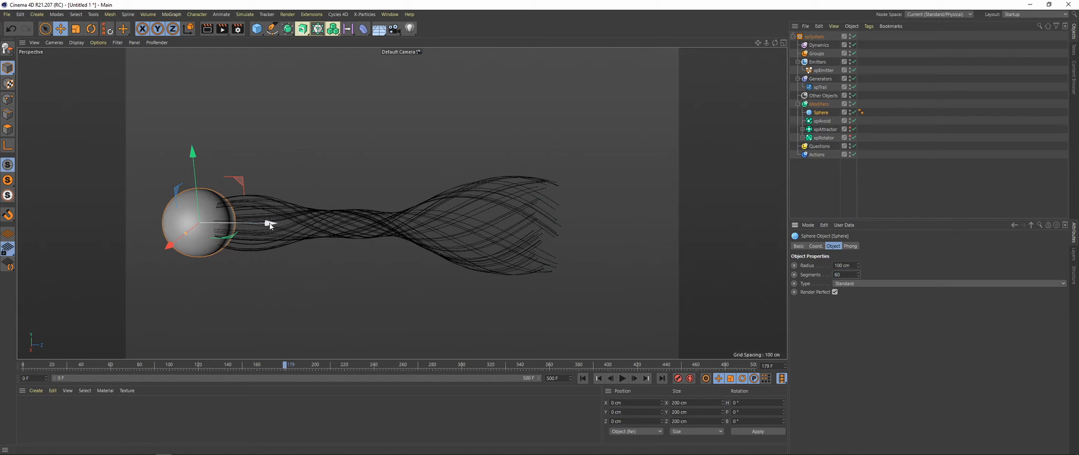
left_click_drag(270, 224, 588, 226)
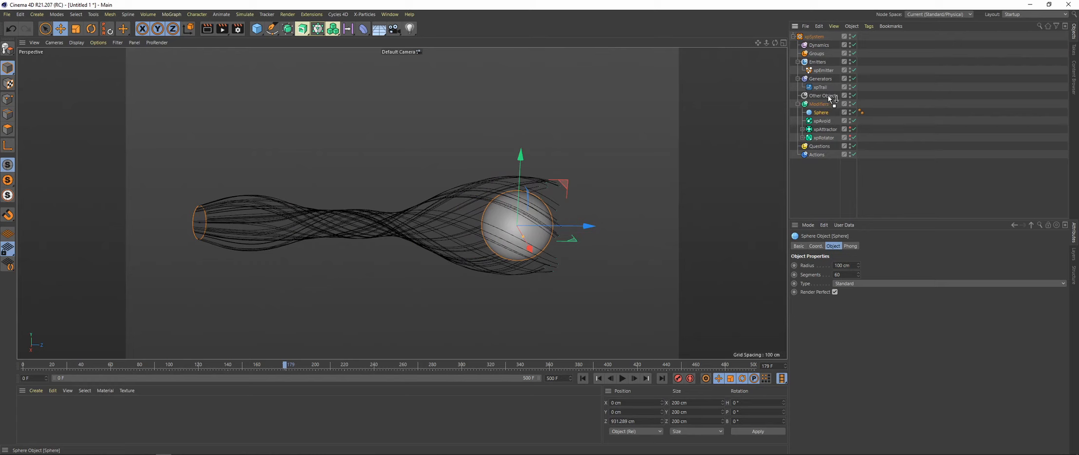
Assign the sphere as the object to avoid in the xpAvoid modifier.
left_click(825, 122)
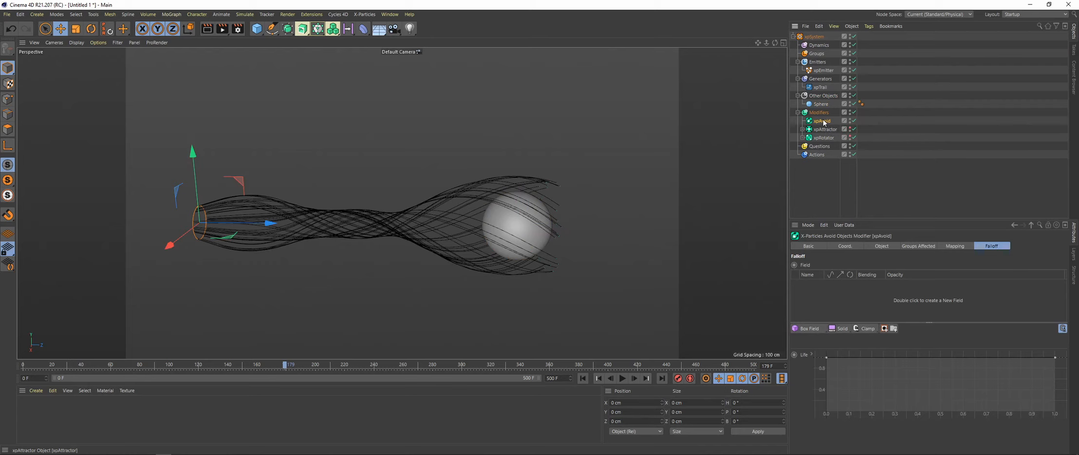
left_click(881, 246)
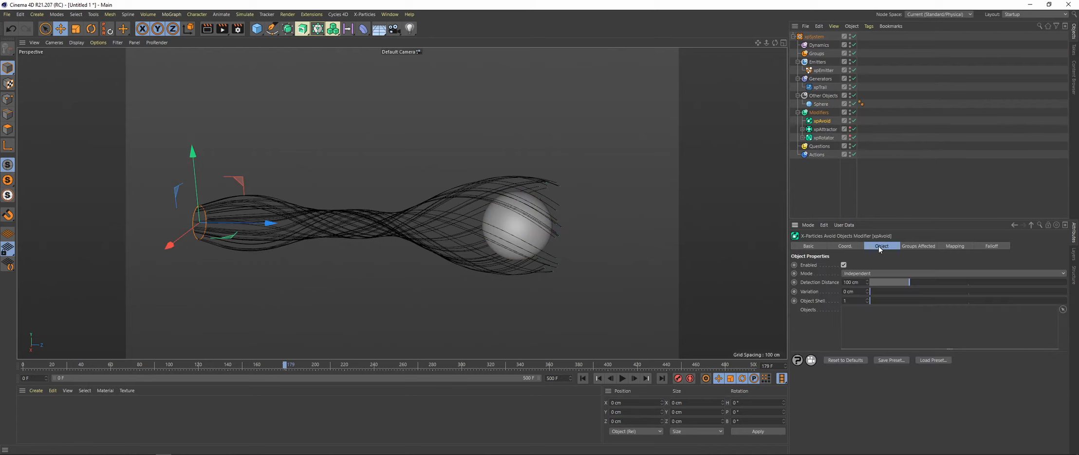
left_click_drag(883, 306, 875, 312)
Scale the sphere up uniformly to about 343 cm across.
left_click(820, 103)
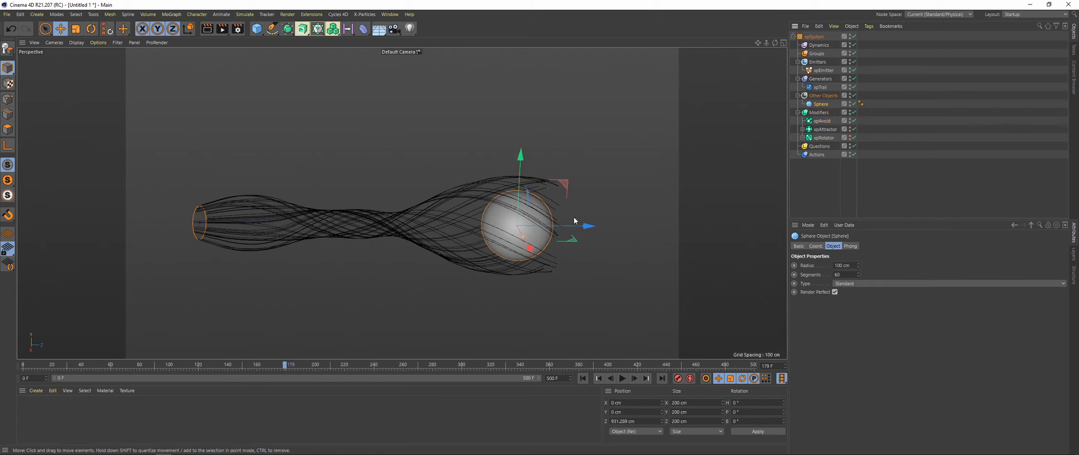
key("t")
left_click_drag(524, 238, 728, 158)
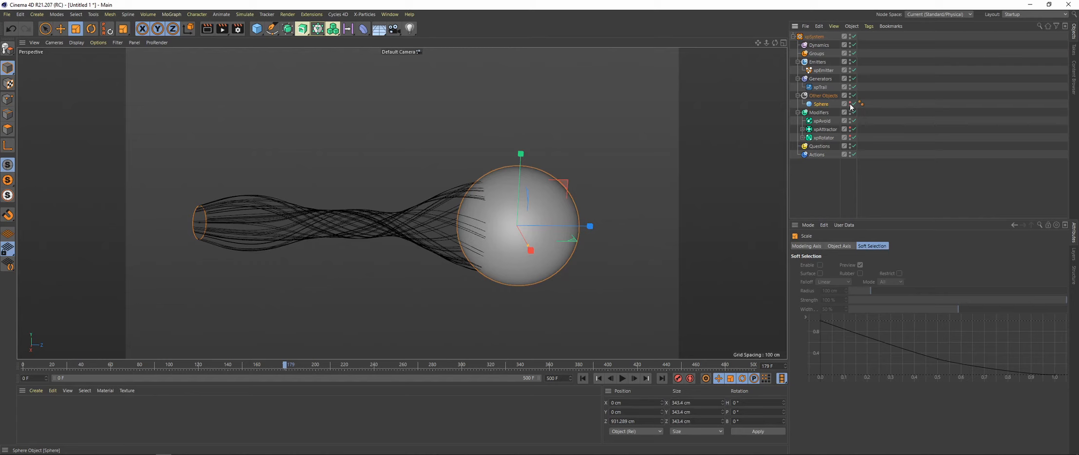
Hide the sphere in the viewport and replay the simulation from the start to see the trails avoid it.
left_click(850, 103)
left_click(582, 378)
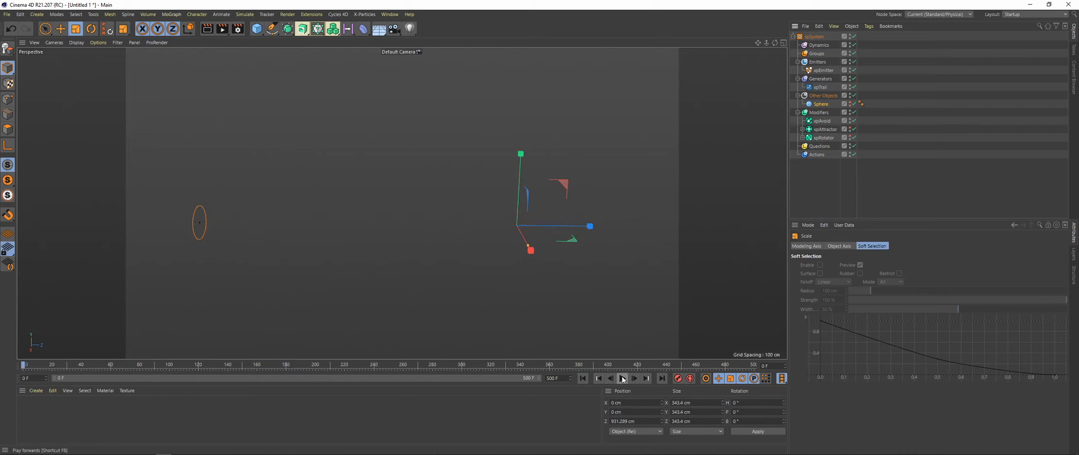
left_click(622, 378)
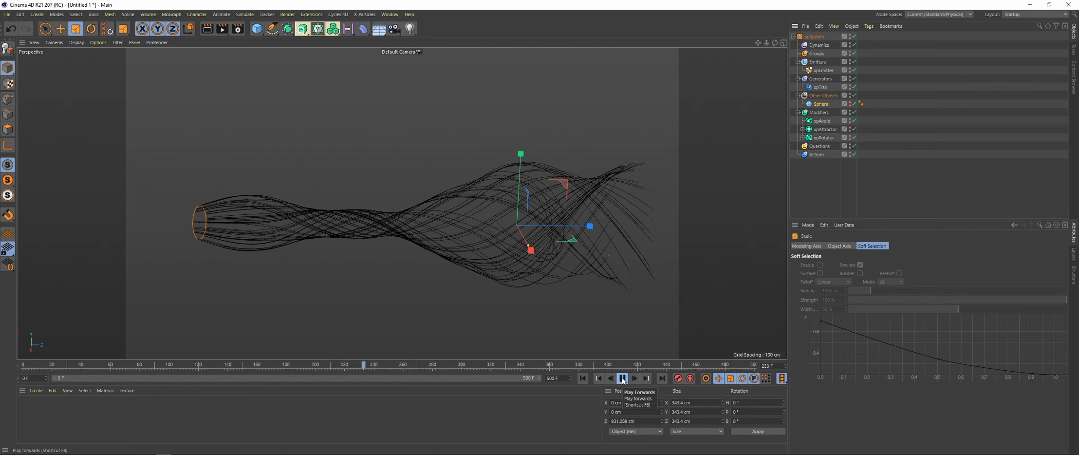
left_click(623, 378)
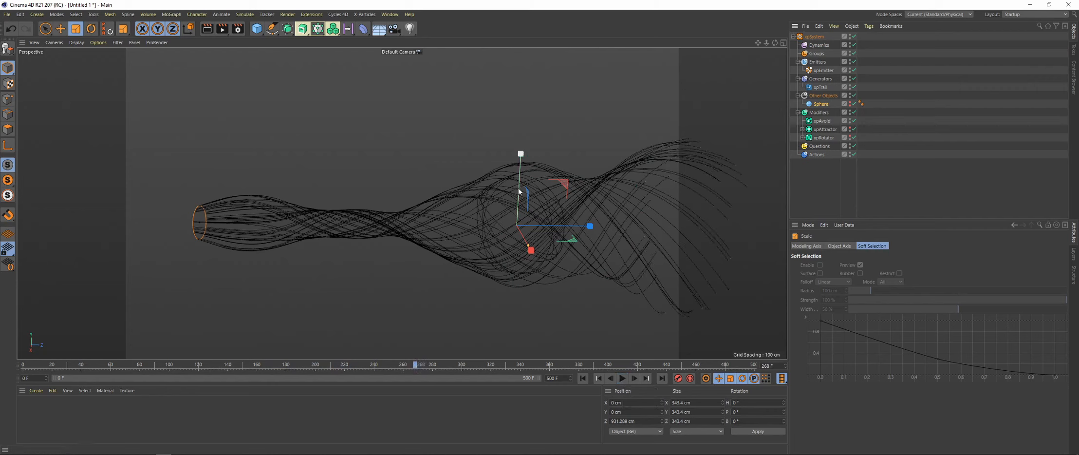
Add a linear field to the xpAvoid modifier's falloff and set its direction to Z+.
left_click(823, 122)
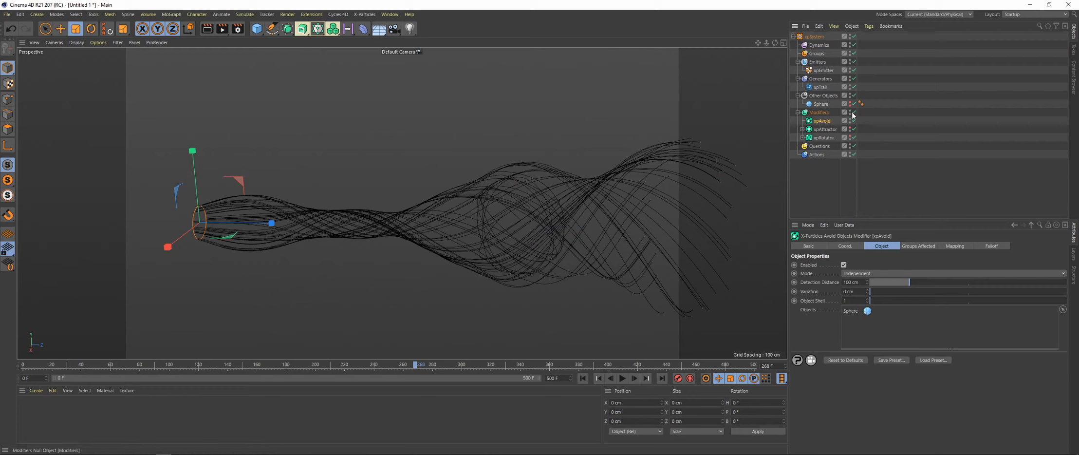
left_click(988, 246)
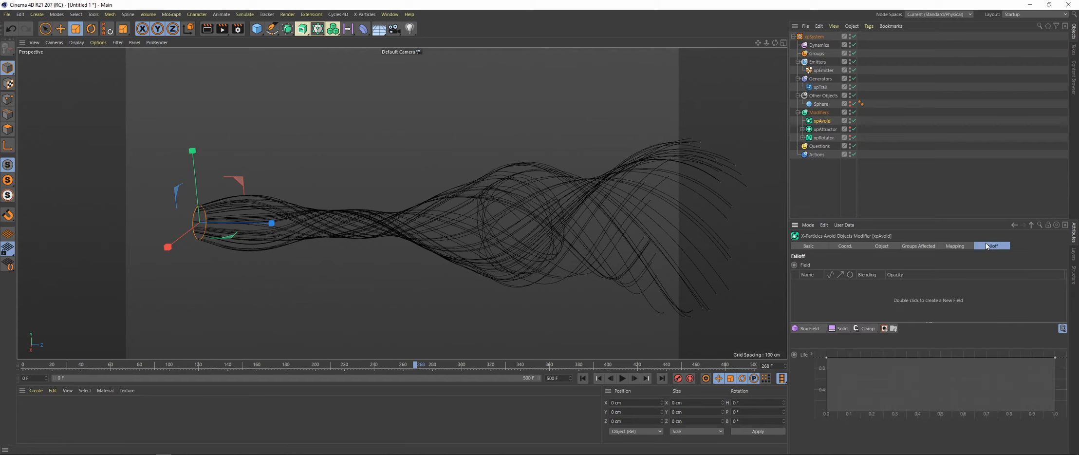
left_click(806, 329)
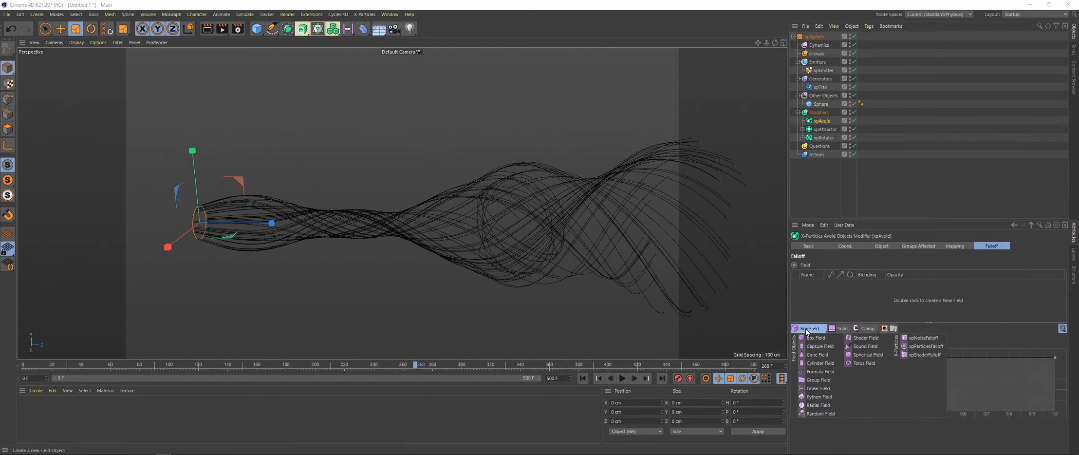
left_click(820, 388)
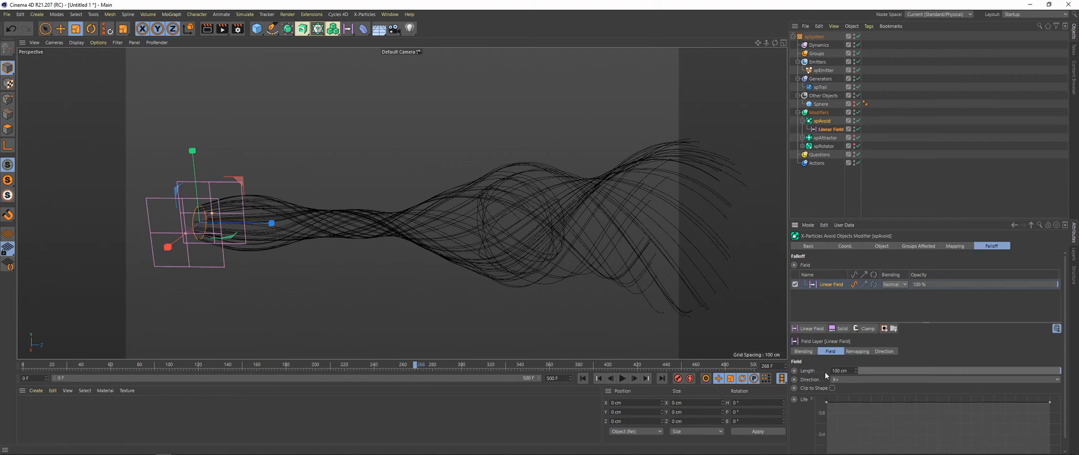
left_click(842, 379)
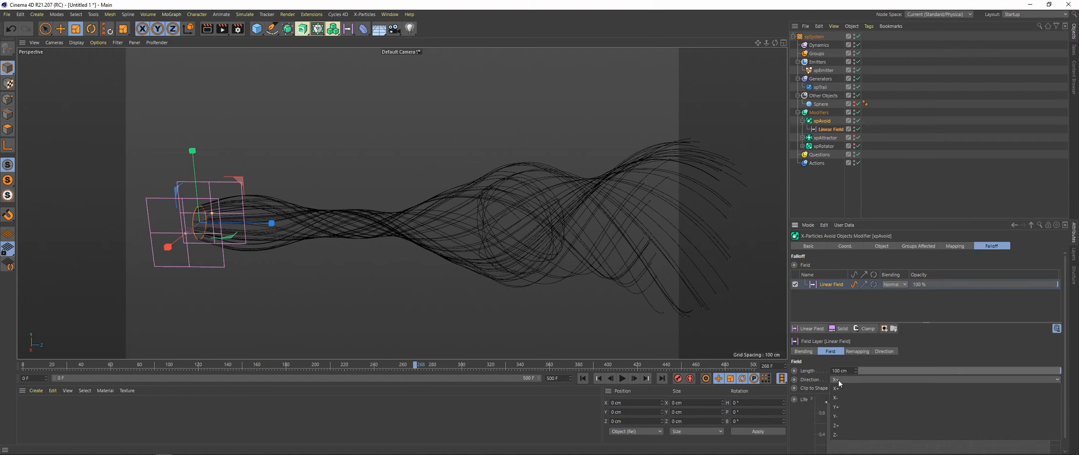
left_click(845, 426)
Show the sphere again, move the linear field to about 900 cm along Z so it spans the sphere, and lengthen it to about 141 cm.
left_click(854, 103)
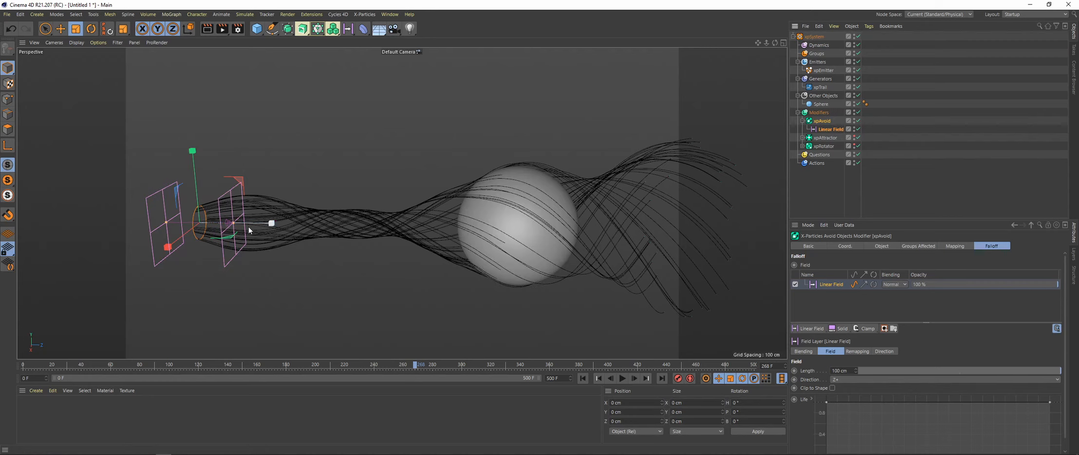
key("e")
left_click_drag(271, 223, 575, 226)
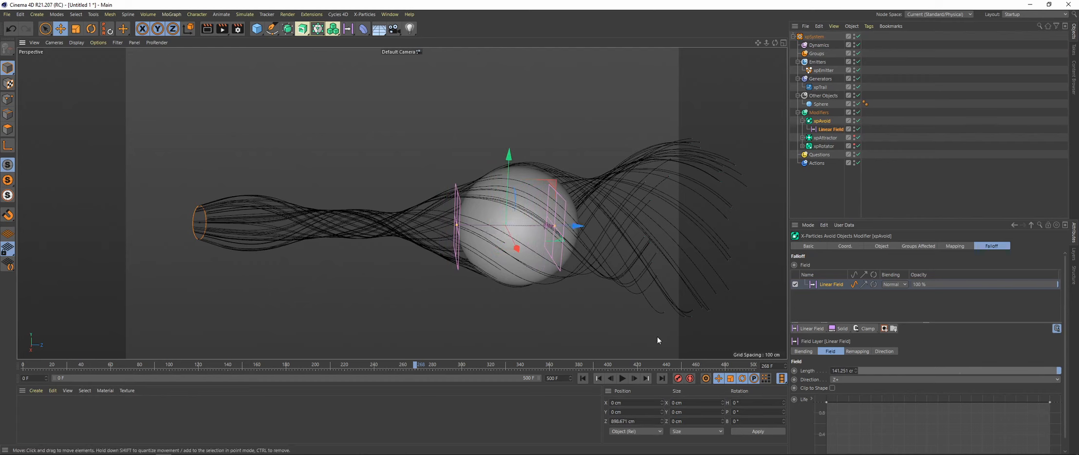
Hide the sphere in the viewport and replay the simulation from the first frame to check the avoid falloff.
left_click(583, 379)
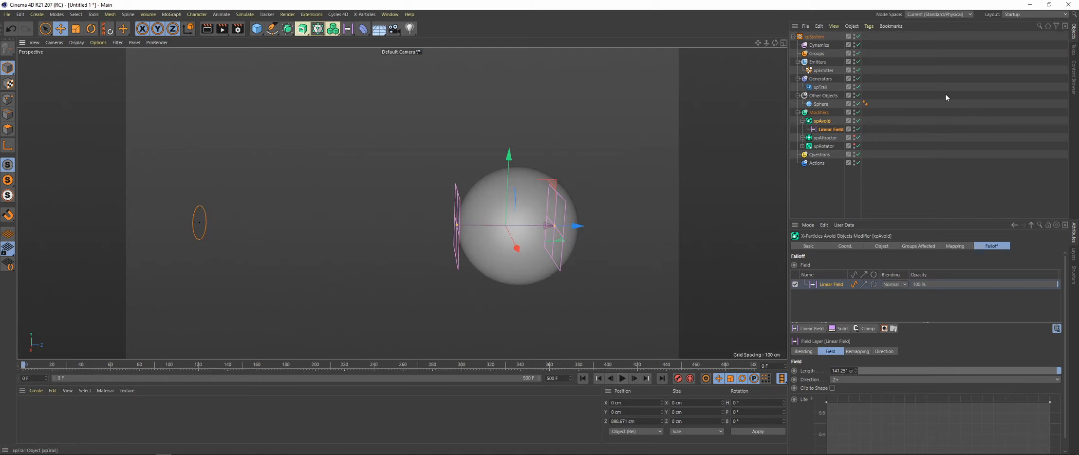
left_click(854, 103)
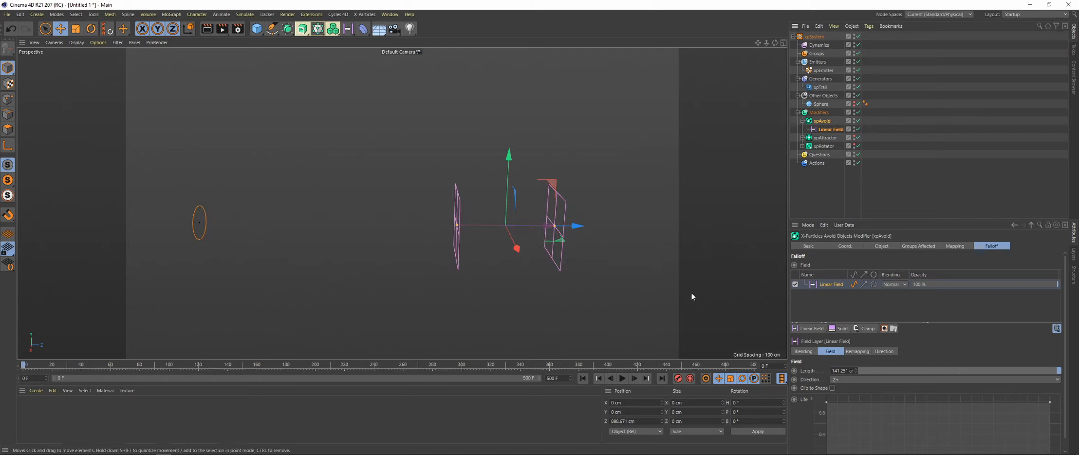
left_click(834, 190)
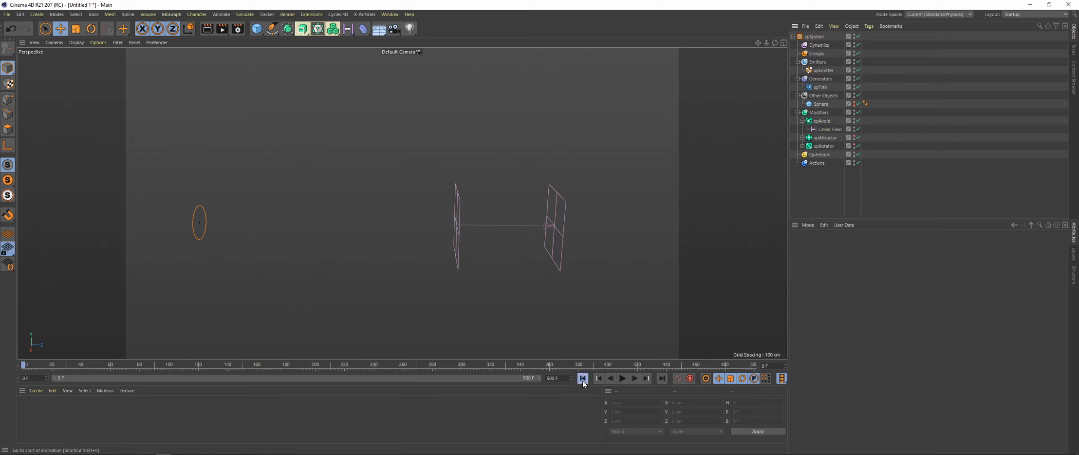
left_click(623, 378)
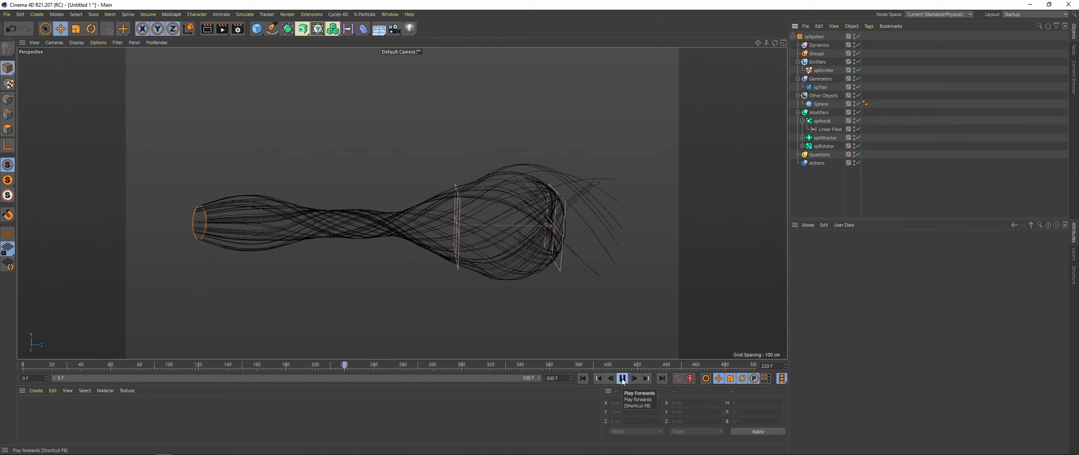
left_click(623, 378)
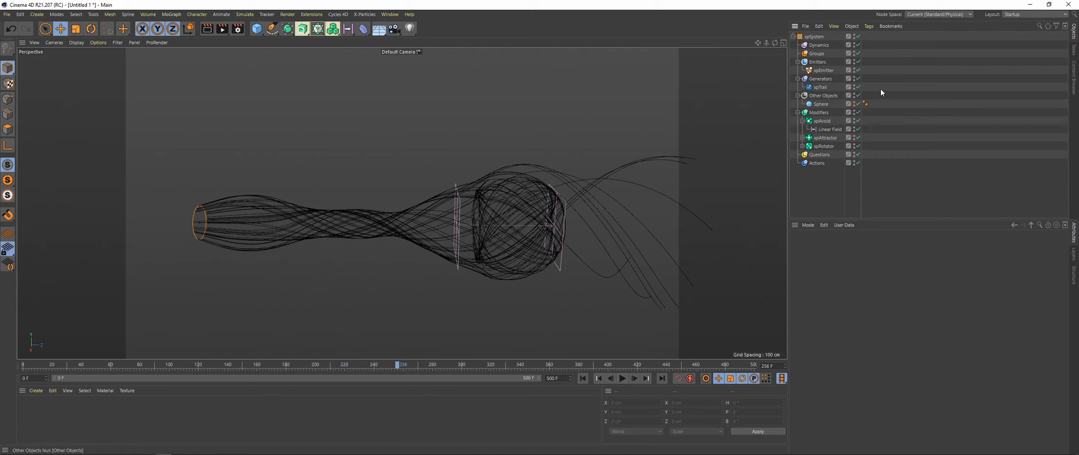
Move the avoid modifier's linear field slightly further along Z, to about 930 cm, and replay the simulation from the start.
left_click(829, 130)
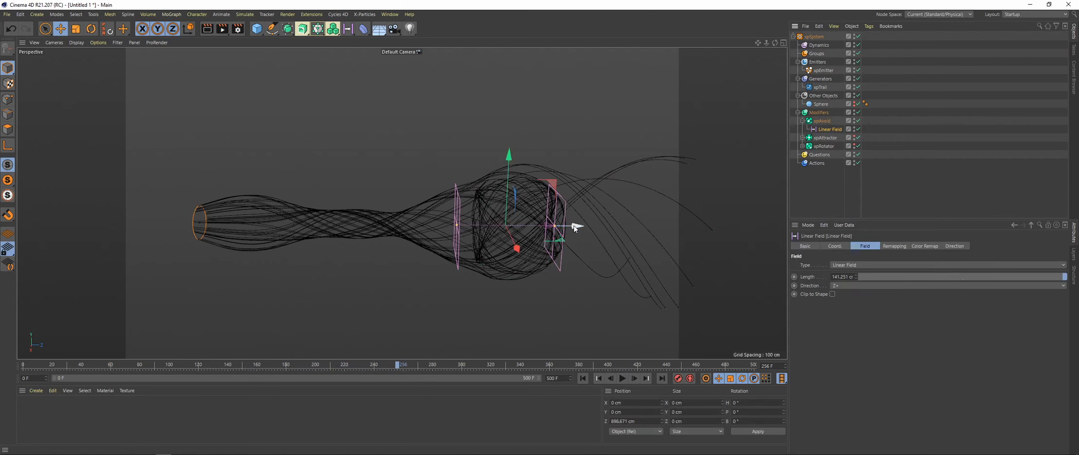
left_click(583, 378)
left_click(622, 378)
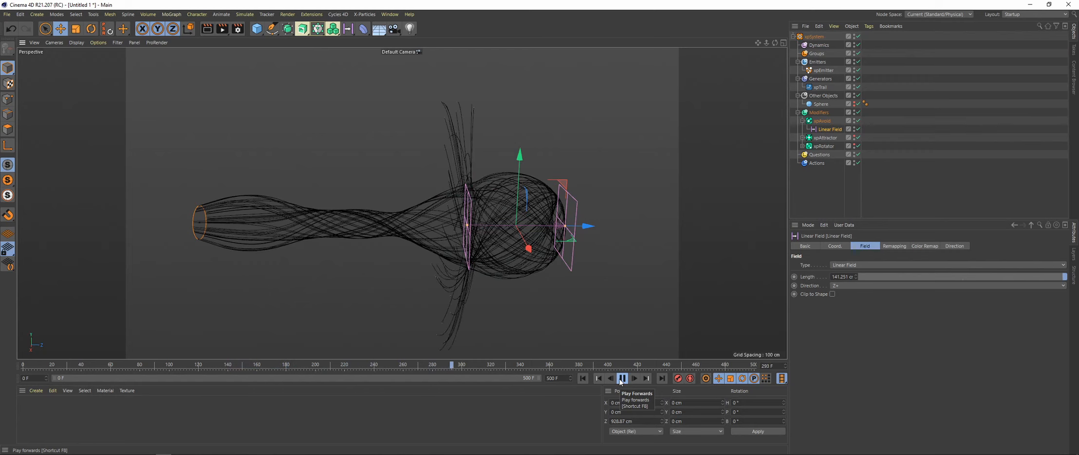
left_click(621, 379)
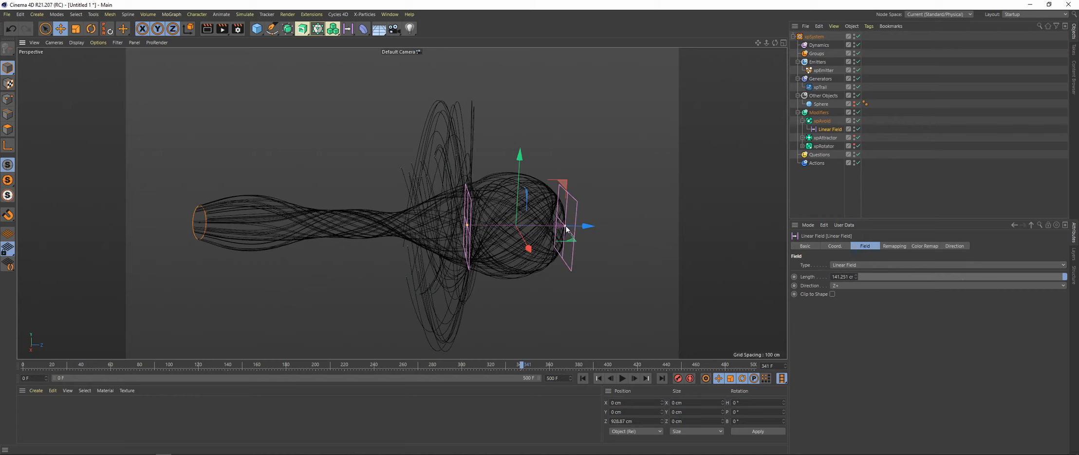
Shorten the linear field to about 98 cm, move it to about 965 cm along Z, and replay the simulation from the start.
left_click_drag(565, 227, 592, 226)
left_click(582, 378)
left_click(622, 378)
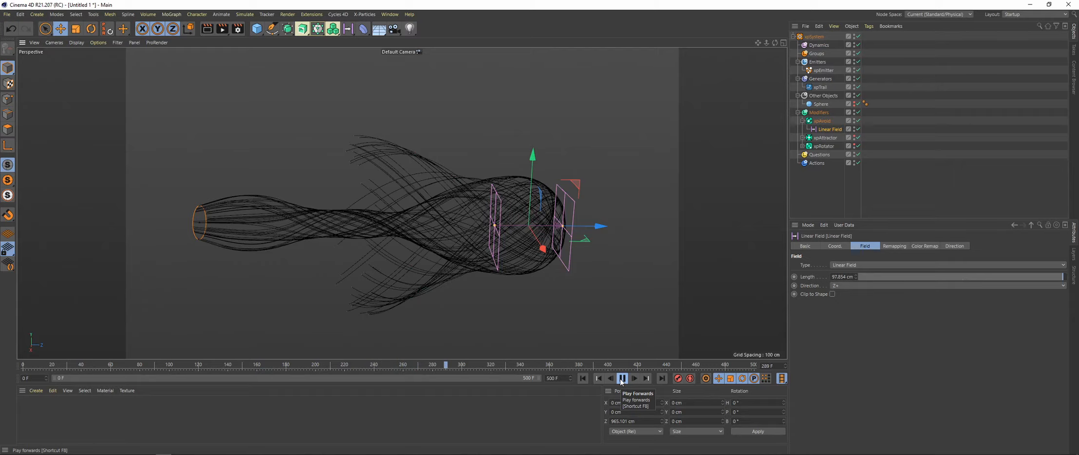
left_click(622, 378)
left_click_drag(467, 242, 494, 203, "alt")
middle_click_drag(493, 200, 517, 194, "alt")
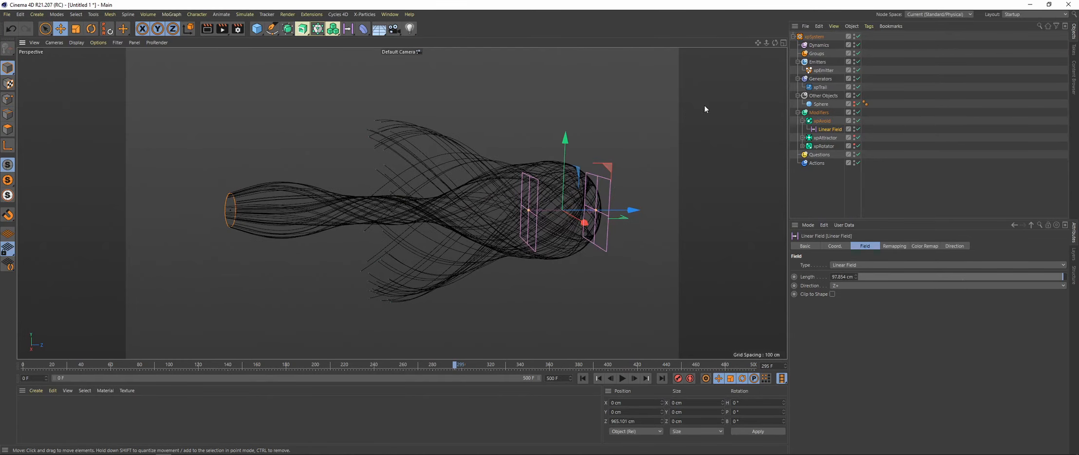
left_click(535, 283)
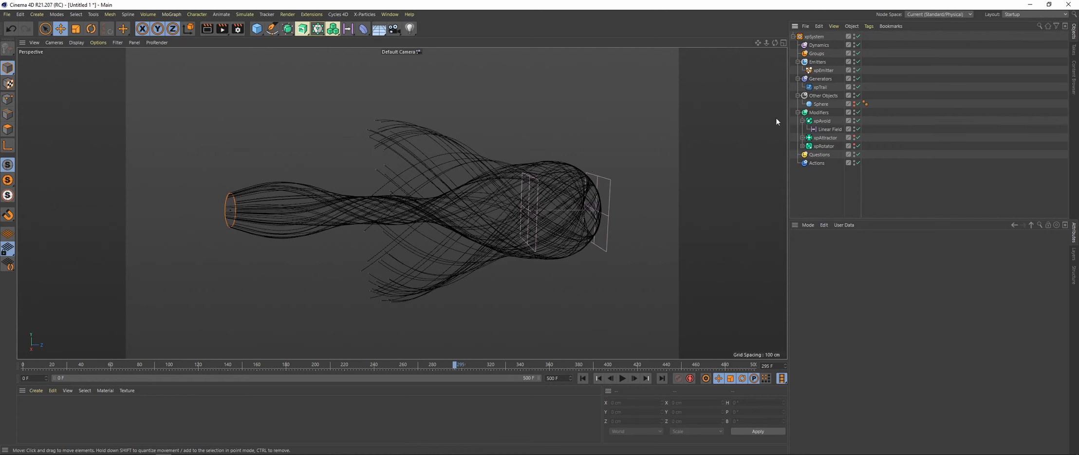
Convert the xpTrail object to an editable spline and undo the conversion.
left_click(820, 87)
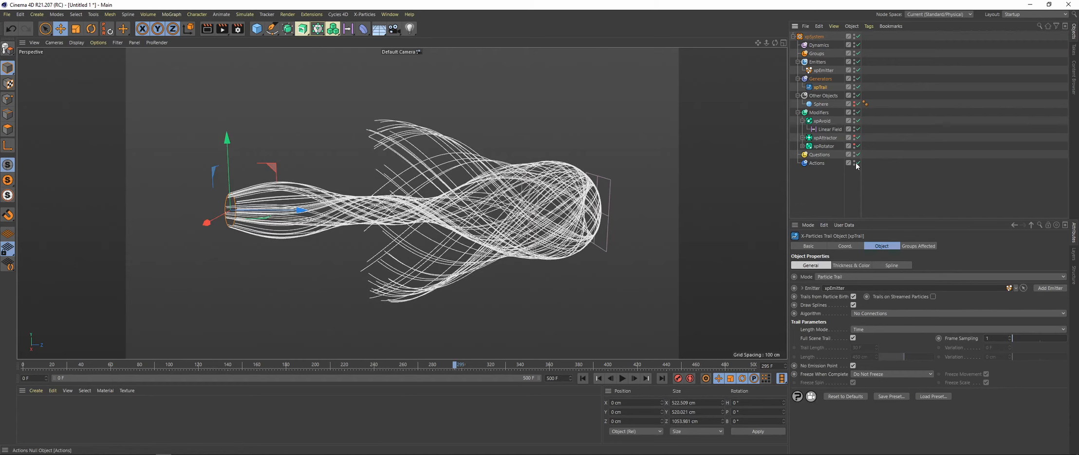
key("c")
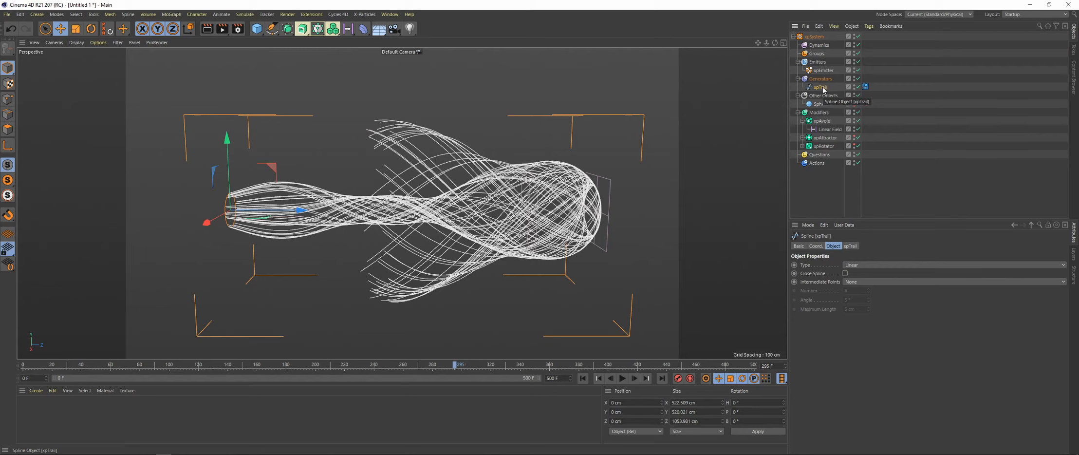
left_click(833, 184)
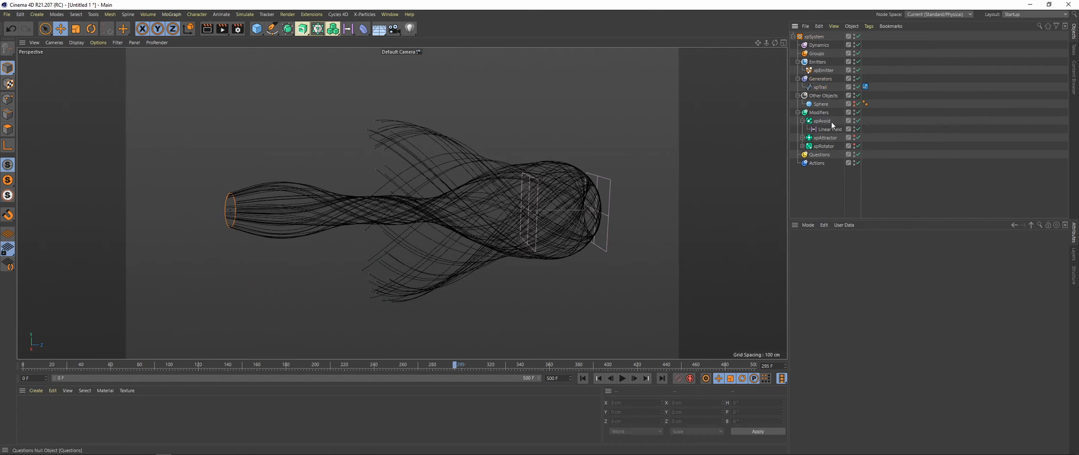
left_click(820, 88)
key("ctrl+z")
key("ctrl+z")
key("ctrl+z")
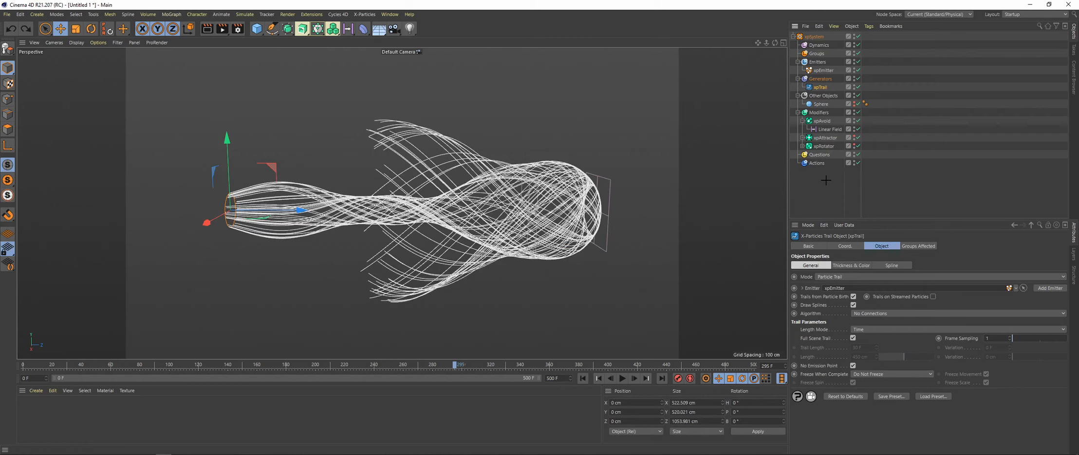
left_click(544, 206)
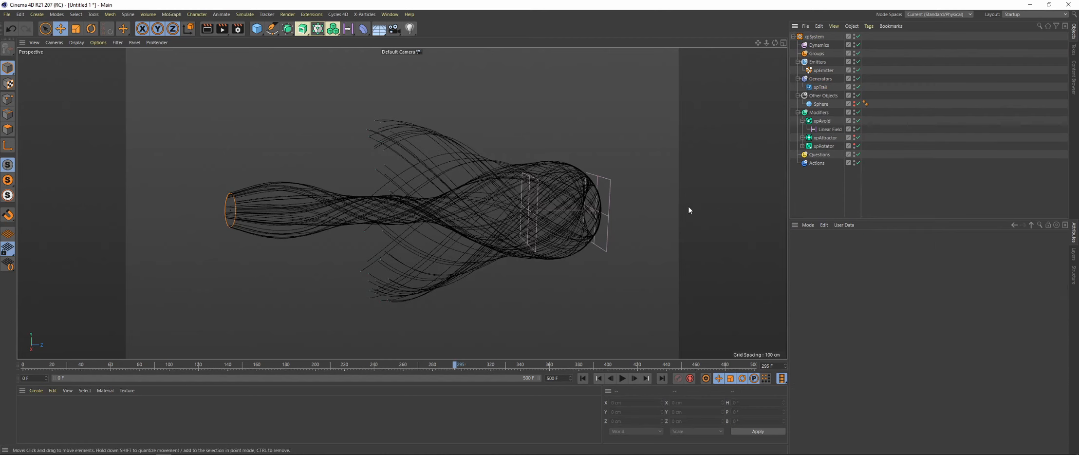
Keyframe the xpEmitter's retiming at 100% on frame 279 and at 0% on frame 310.
left_click(823, 71)
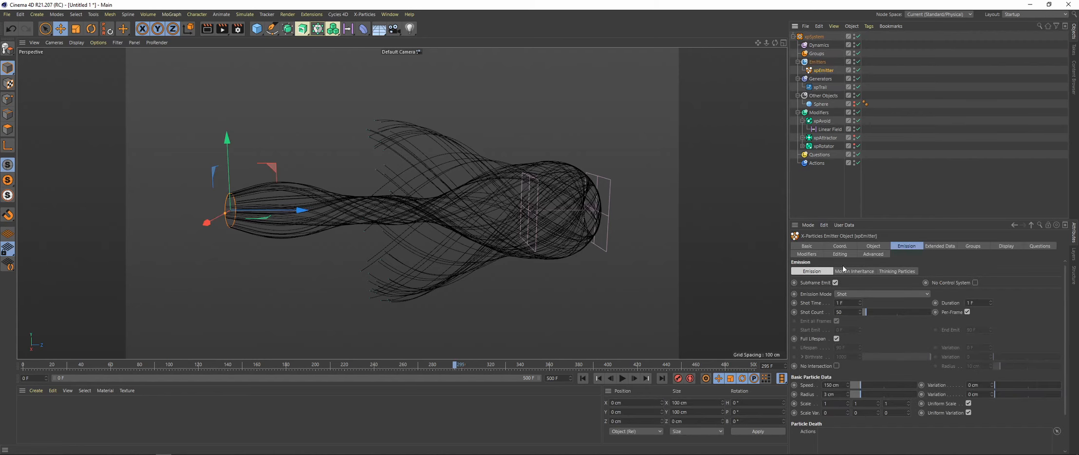
left_click(873, 246)
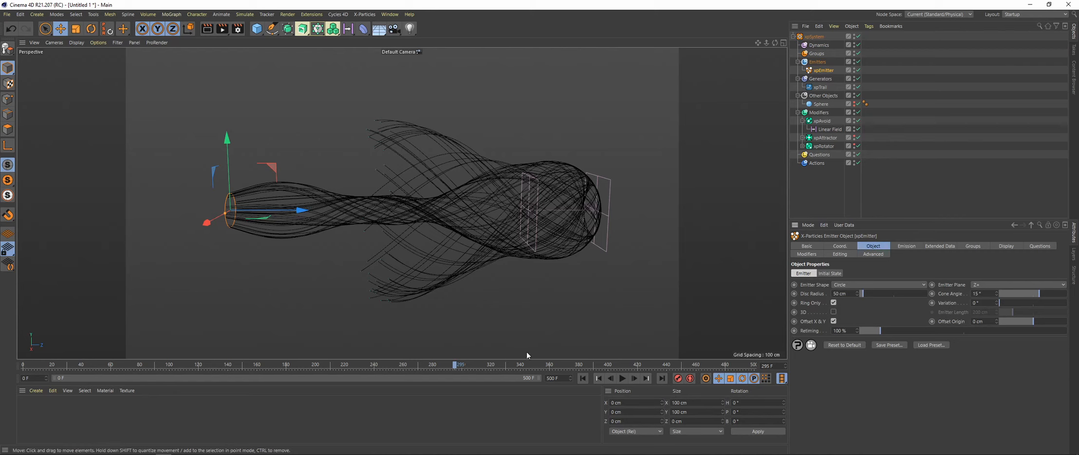
left_click(432, 368)
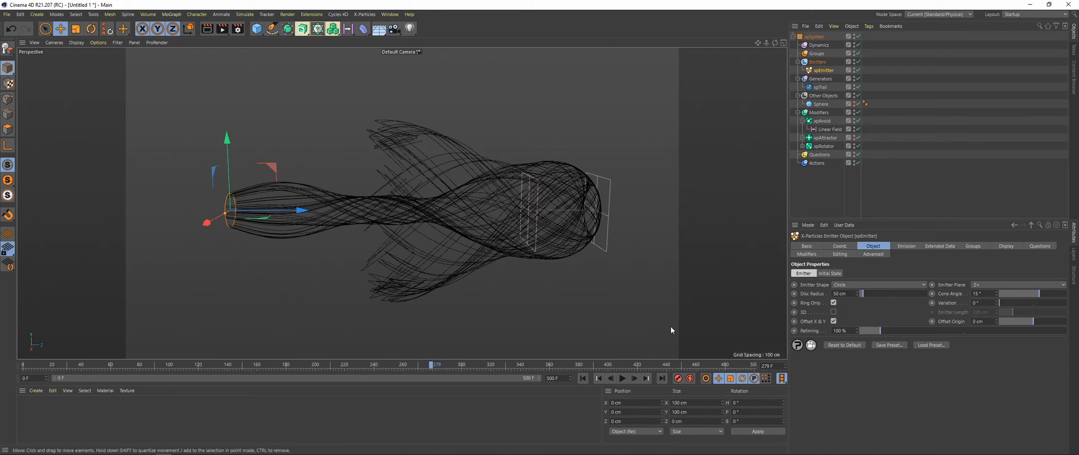
left_click(794, 331, "ctrl")
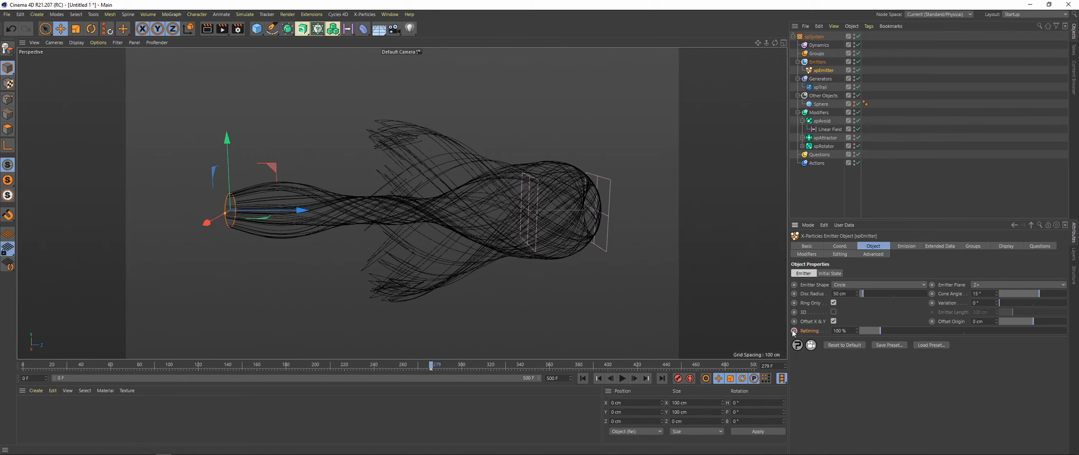
left_click_drag(463, 370, 478, 369)
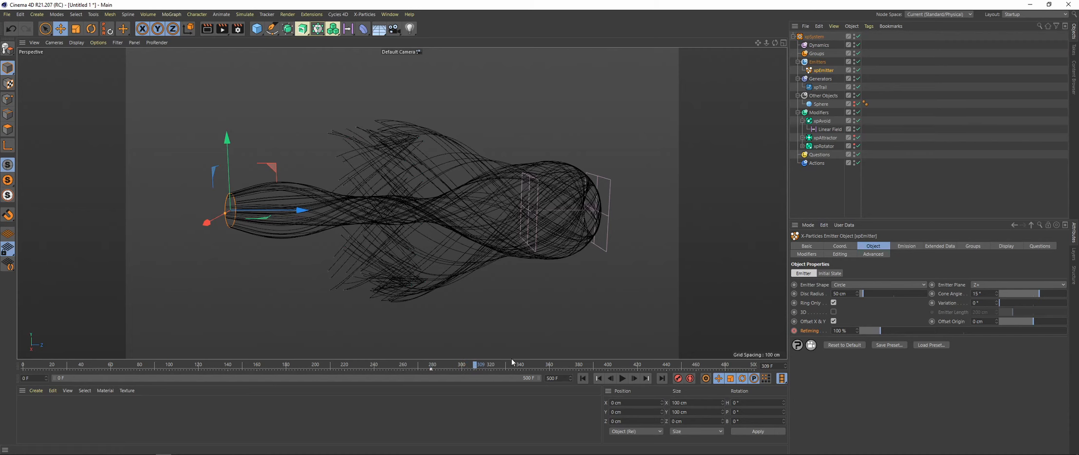
key("g")
left_click(847, 330)
Replay the simulation past the retiming keyframes and scrub on to about frame 432 to check the trails.
left_click(611, 379)
left_click(623, 378)
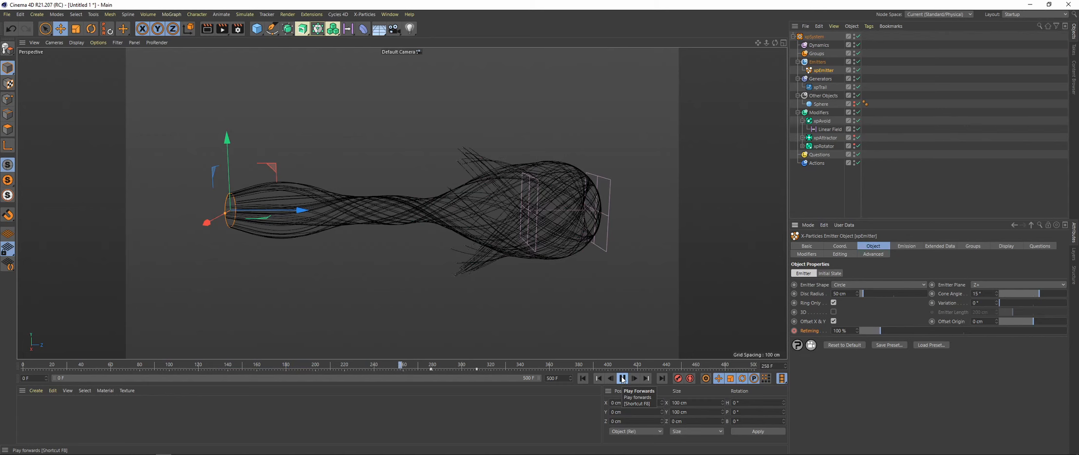
left_click(622, 378)
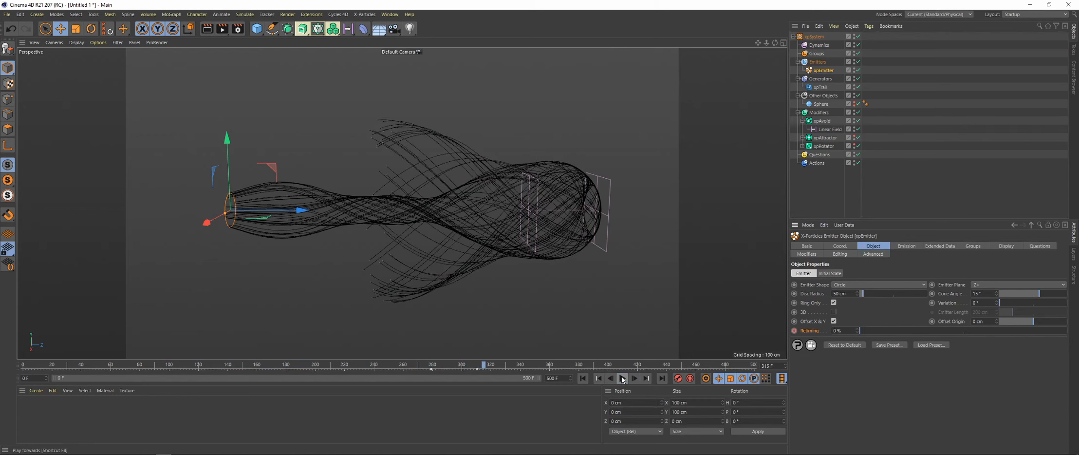
left_click_drag(484, 367, 656, 363)
Create a plane primitive in the scene.
right_click_drag(439, 215, 419, 215, "alt")
middle_click_drag(420, 215, 447, 217, "alt")
mouse_move(446, 216)
left_mouse_down("alt")
mouse_move(456, 218)
mouse_move(433, 221)
left_mouse_up("alt")
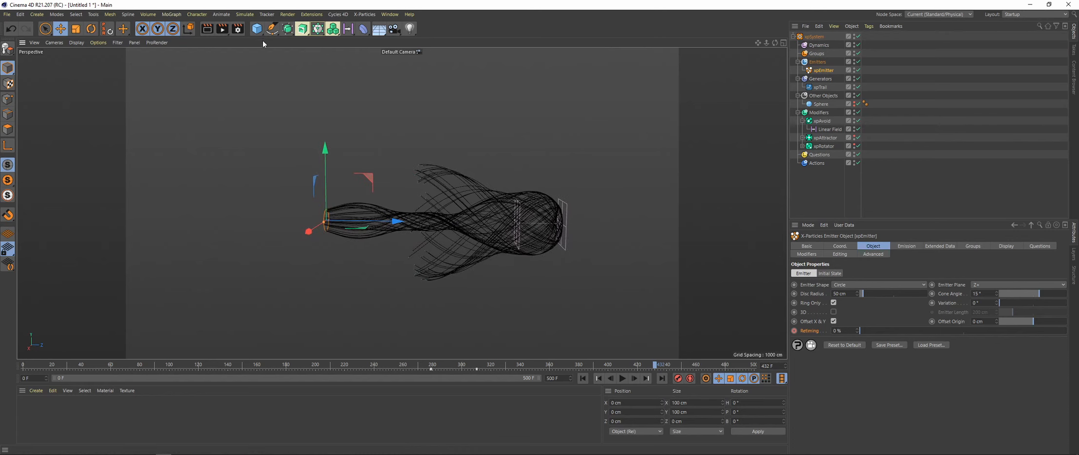
left_click(256, 29)
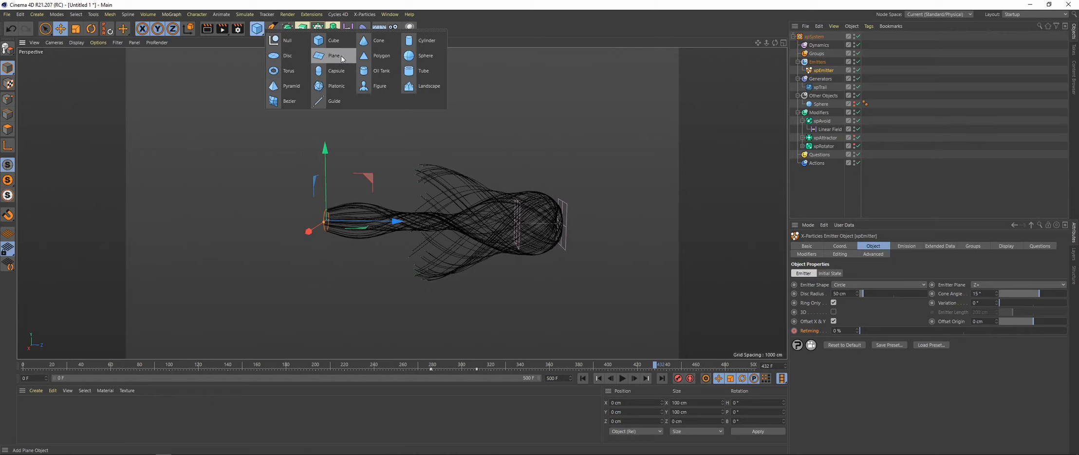
left_click(342, 58)
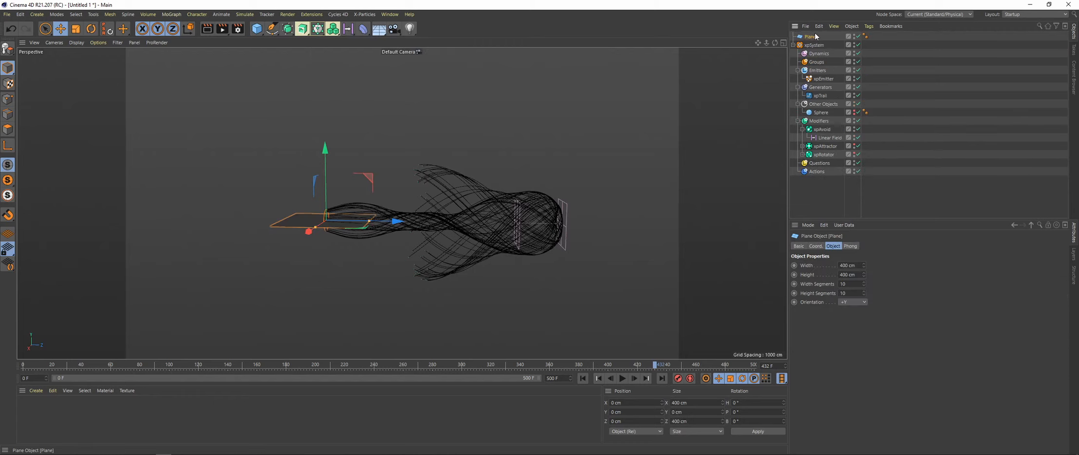
Add a second xpEmitter with an Object emitter shape that emits from the Plane's polygon area.
left_click(817, 70)
left_click(815, 283)
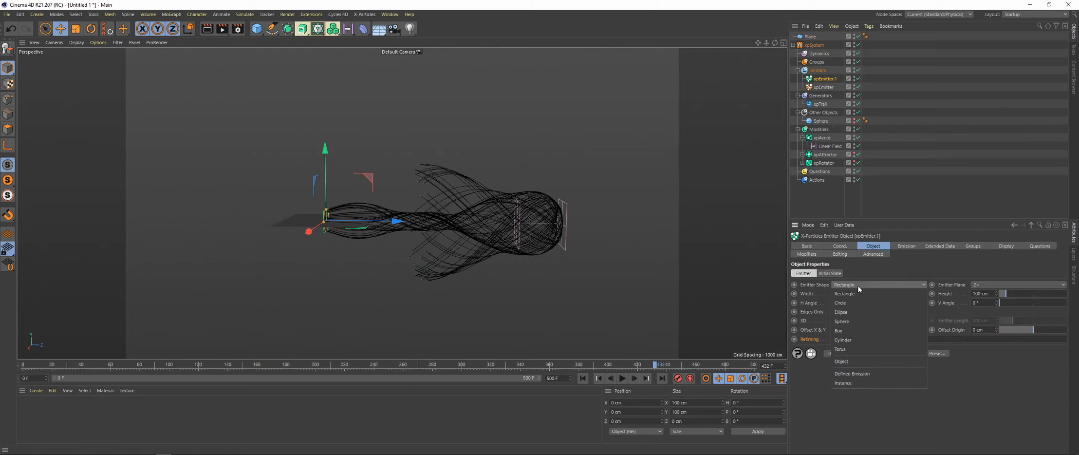
left_click(857, 285)
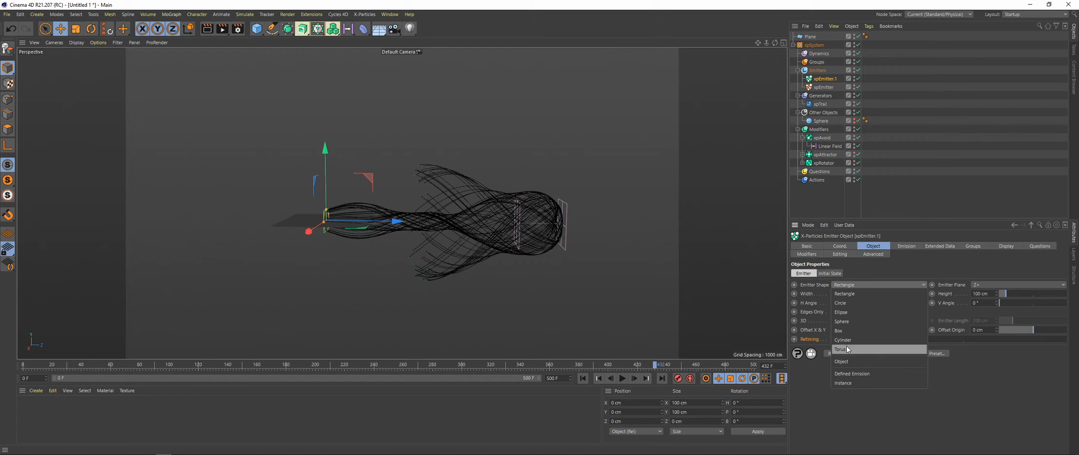
left_click(842, 362)
left_click_drag(809, 37, 849, 311)
left_click(843, 337)
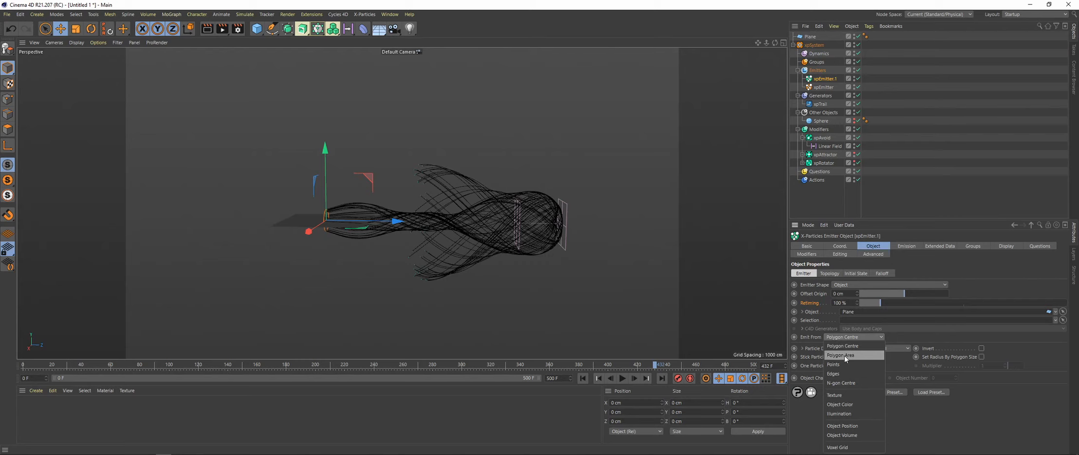
left_click(845, 355)
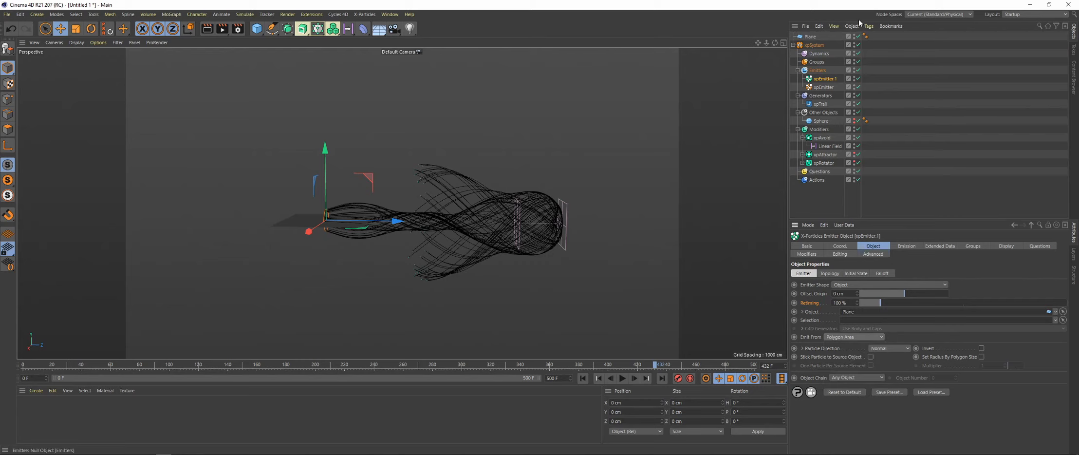
Set the new emitter's emission to Shot mode with a shot count of 50, speed 0 cm and radius 1 cm.
left_click(906, 246)
left_click(850, 296)
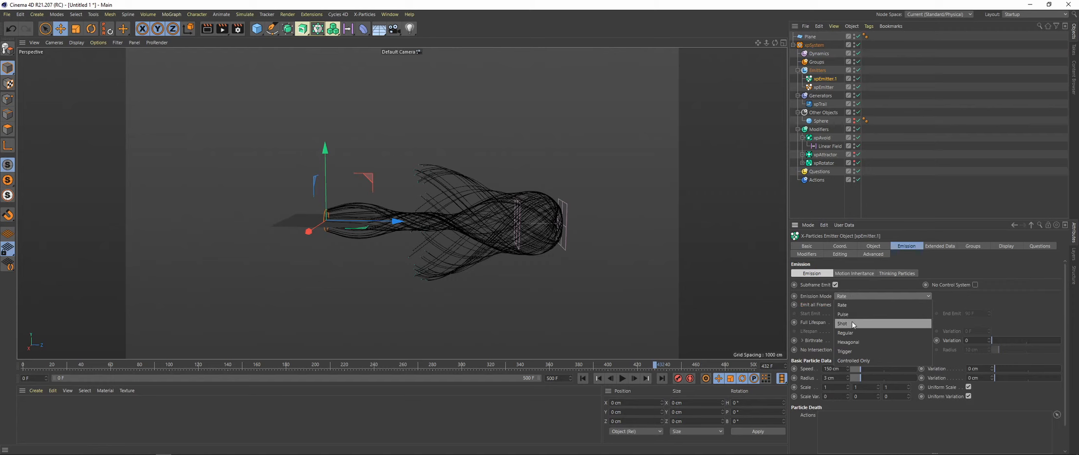
left_click(845, 314)
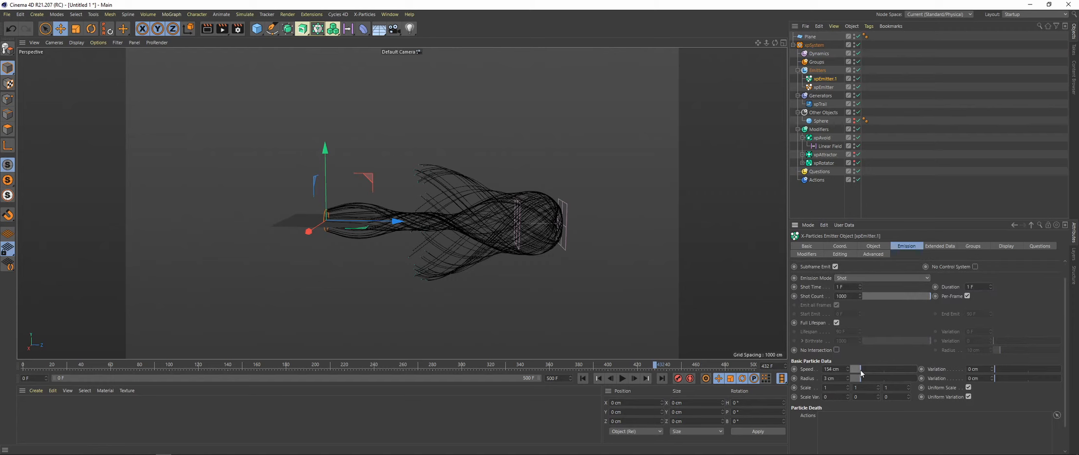
left_click_drag(852, 369, 806, 378)
left_click(841, 378)
type(".")
key("Return")
left_click(849, 296)
type("50")
key("Return")
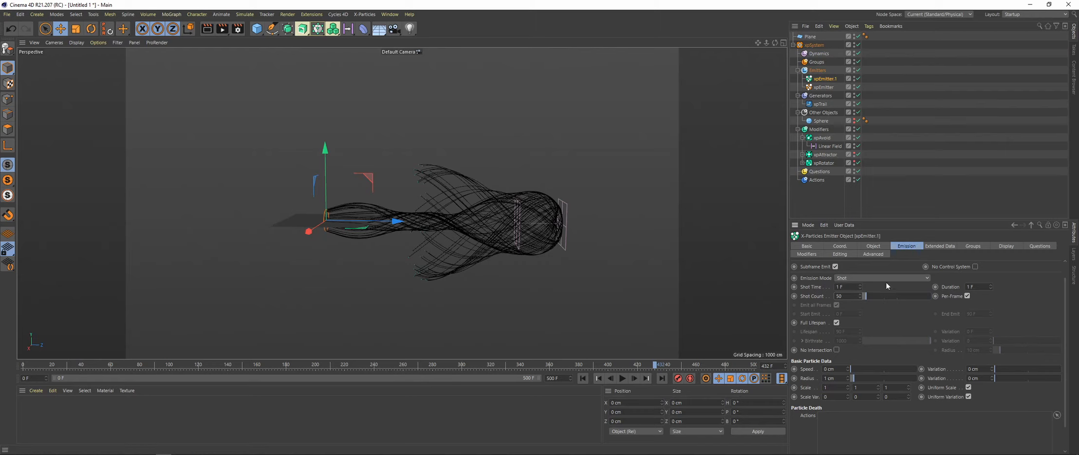
Switch to the Cycles4D (User) layout and add a cyEnvironment object to the scene.
left_click(1014, 17)
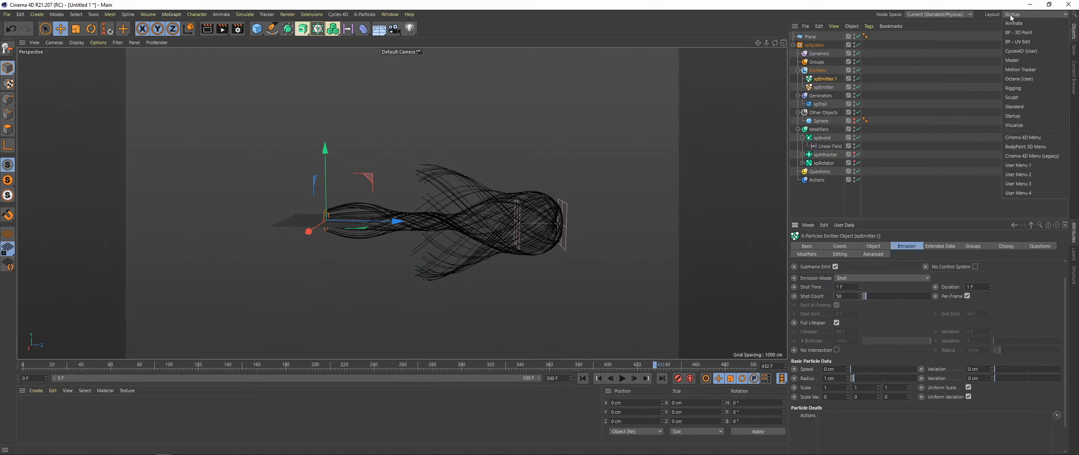
left_click(1023, 50)
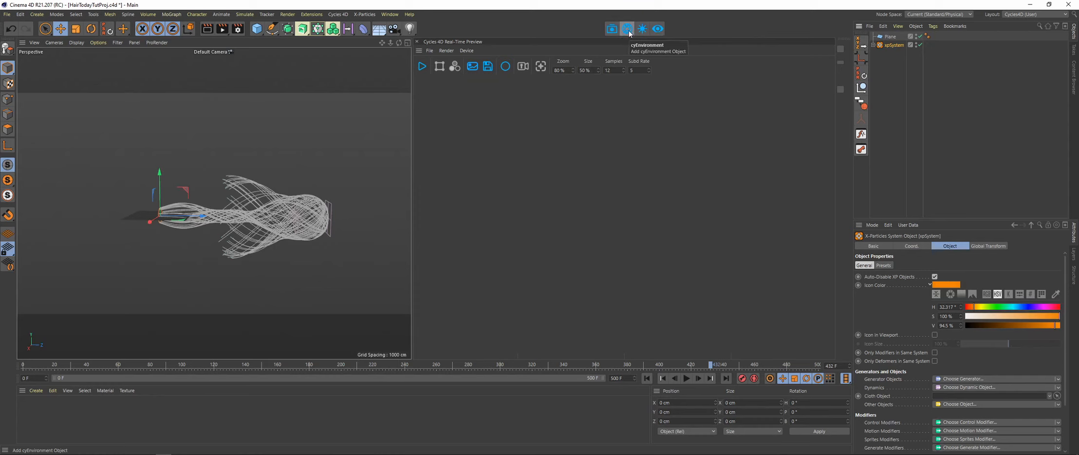
left_click(627, 30)
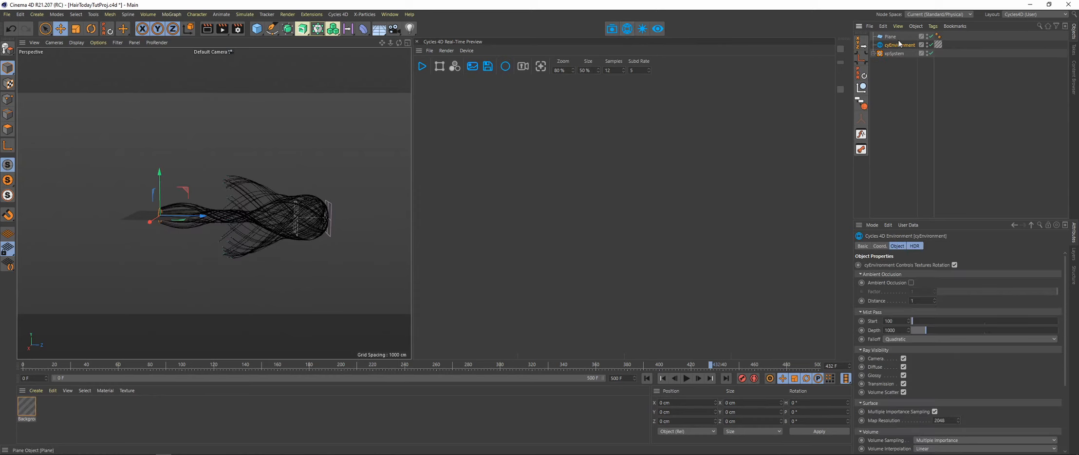
Load a studio HDR from the 07_Pro Studios Metal collection into the cyEnvironment.
left_click(938, 44)
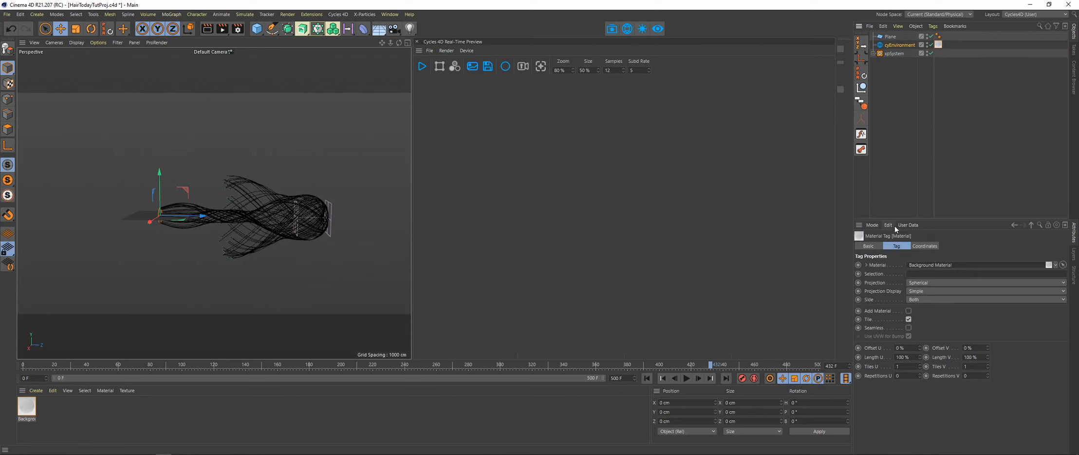
left_click(899, 44)
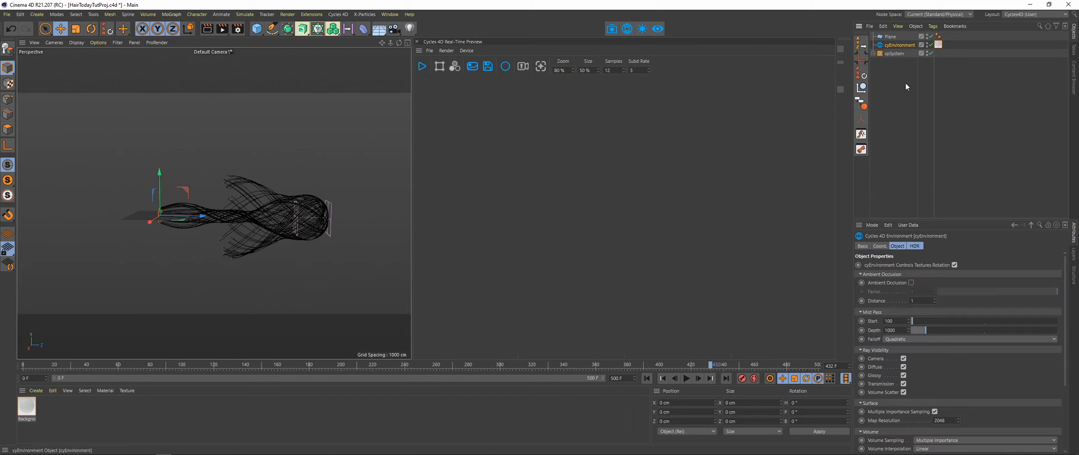
left_click(914, 245)
left_click(876, 318)
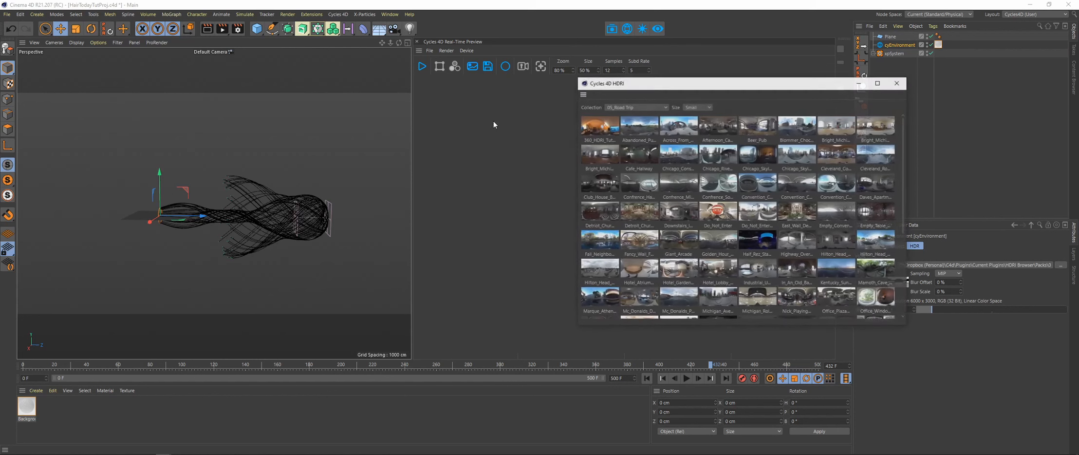
left_click(636, 107)
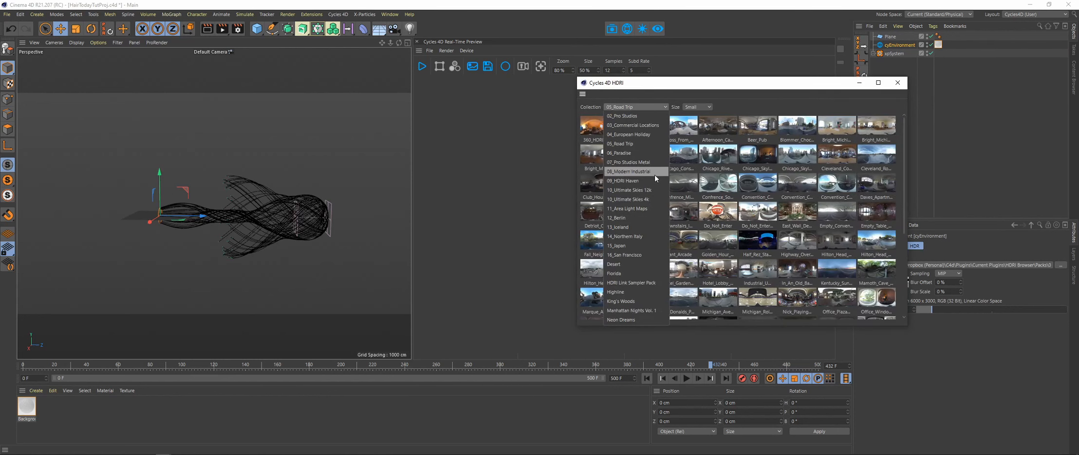
left_click(633, 162)
double_click(678, 128)
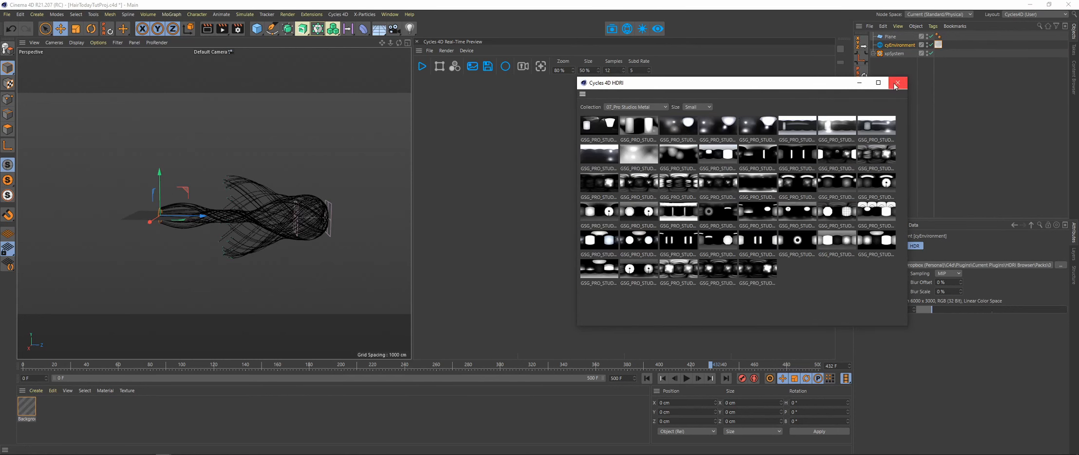
left_click(897, 82)
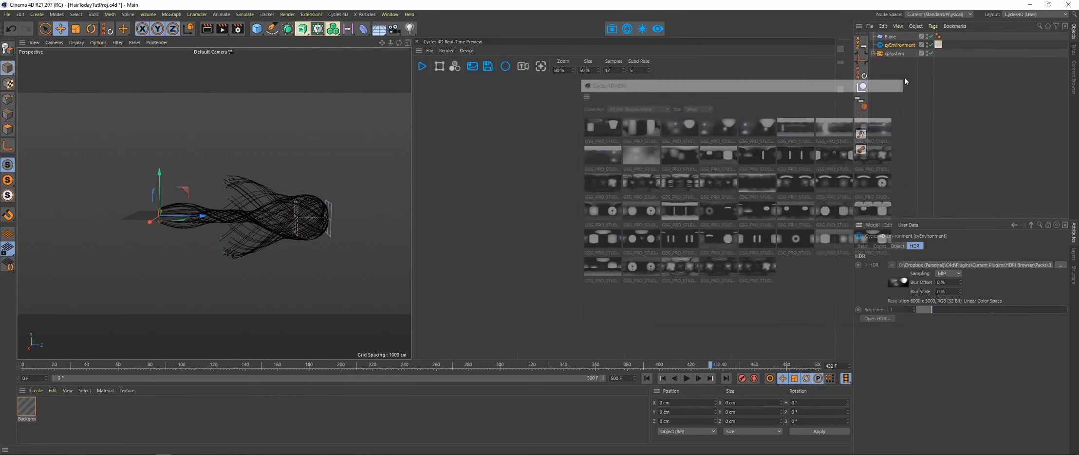
Turn off the cyEnvironment's camera ray visibility.
left_click(897, 246)
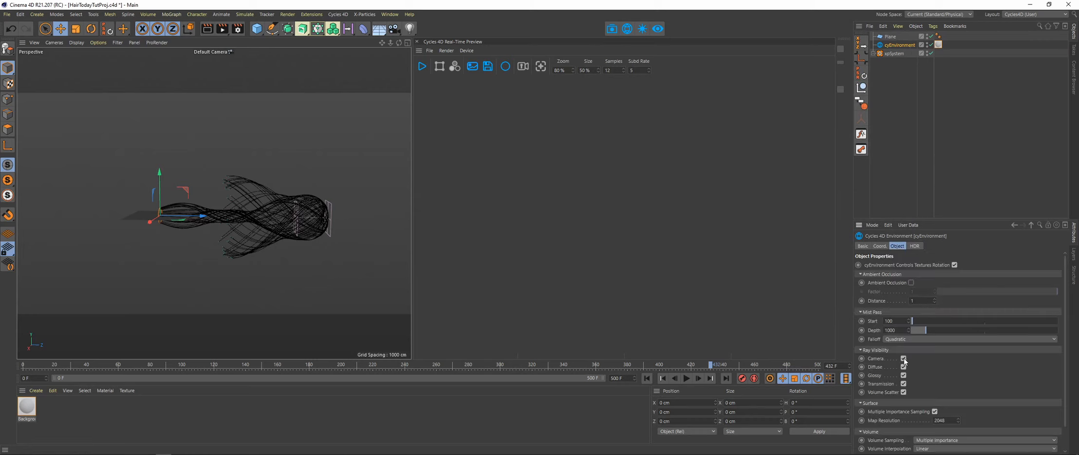
left_click(897, 73)
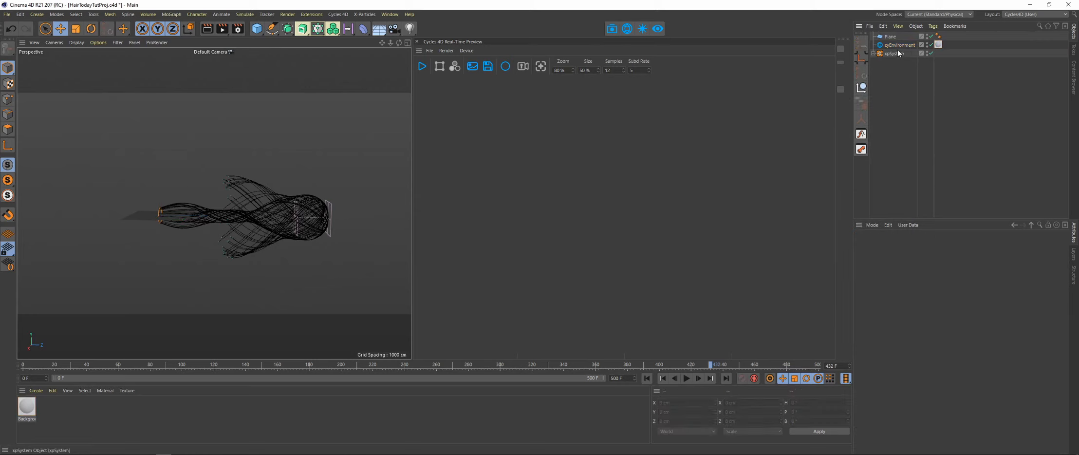
left_click(896, 44)
Expand the xpSystem hierarchy and start the Cycles 4D real-time preview with the trails framed closer.
left_click(874, 53)
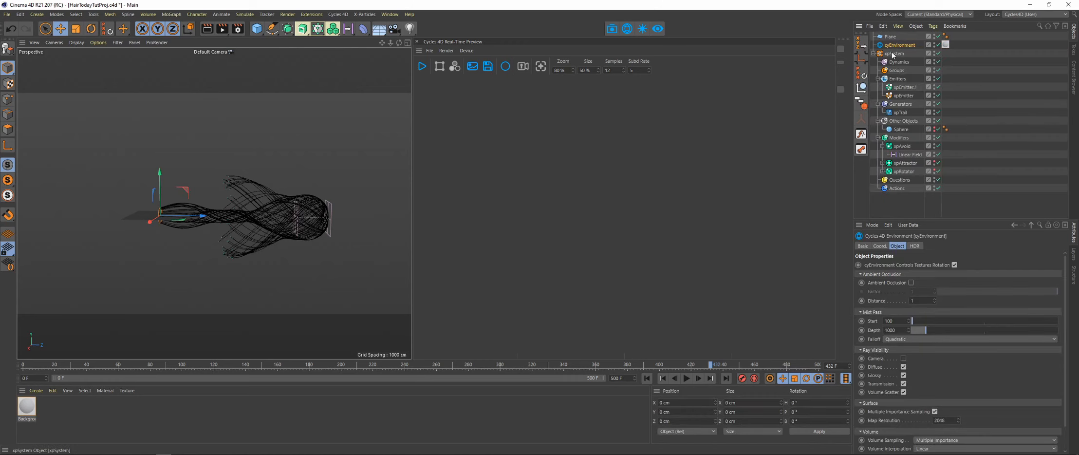
left_click(421, 68)
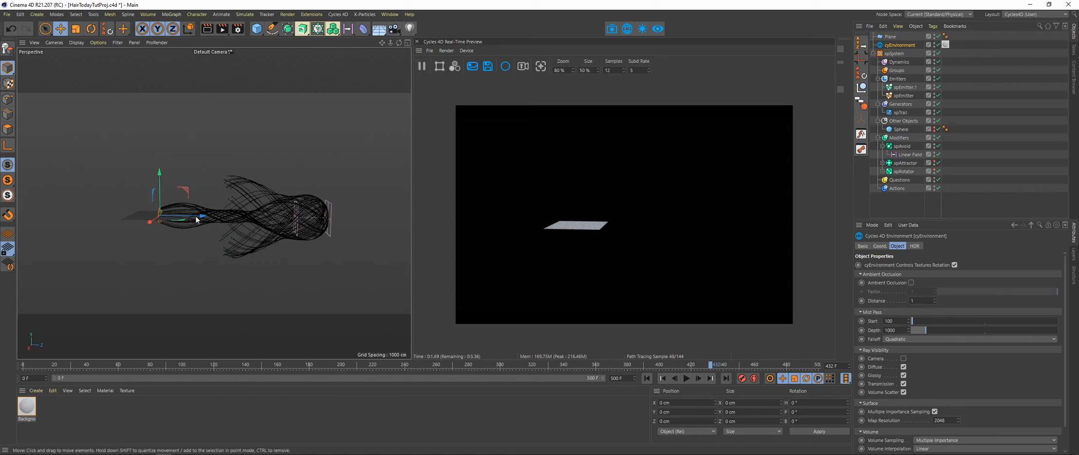
scroll(271, 213, "up", 5)
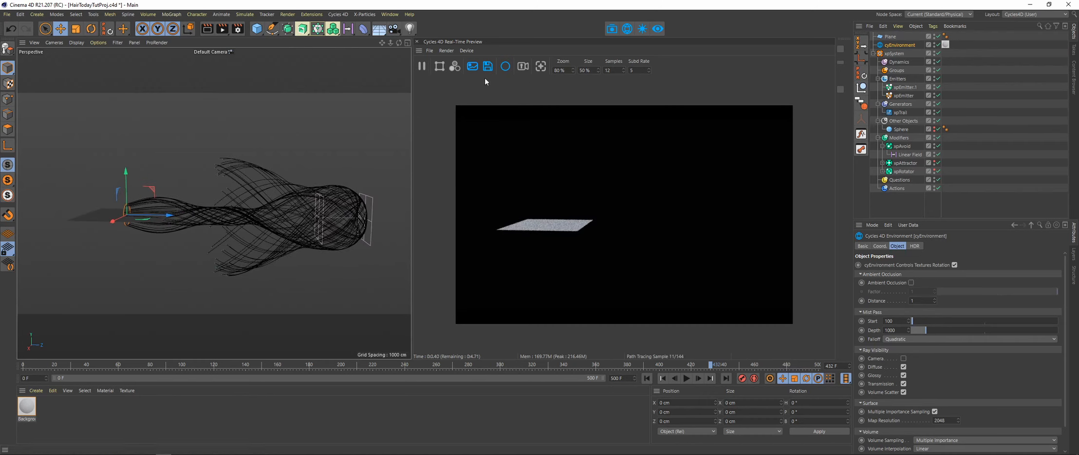
Add a Cycles 4D cyCurve tag to the xpTrail object.
left_click(896, 113)
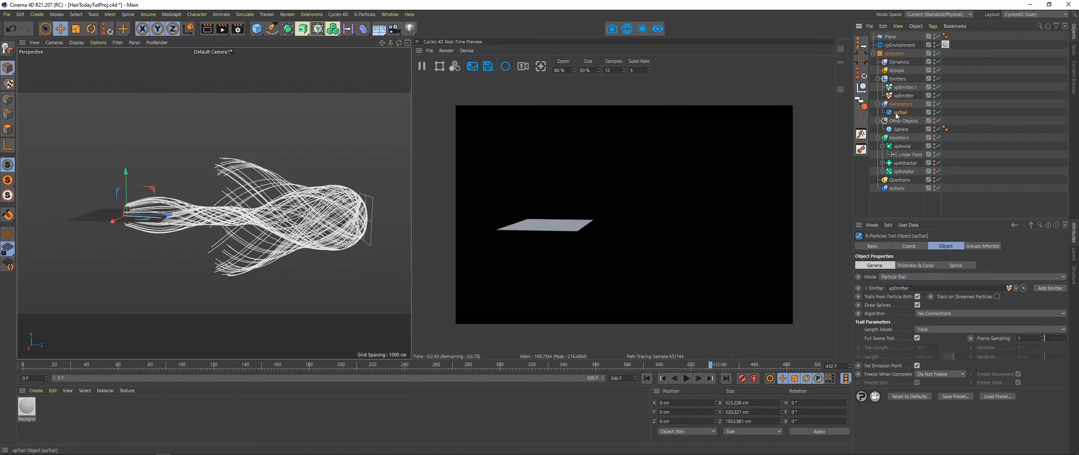
left_click(932, 26)
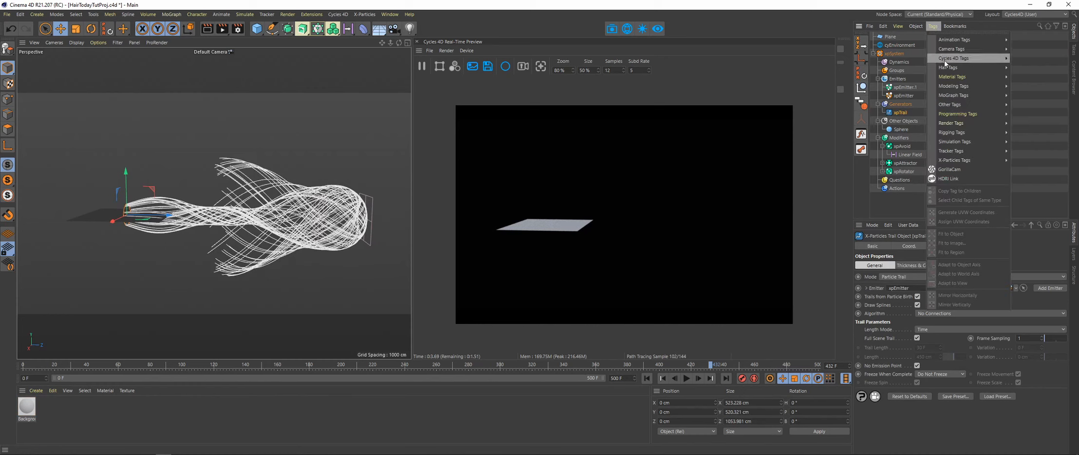
mouse_move(958, 59)
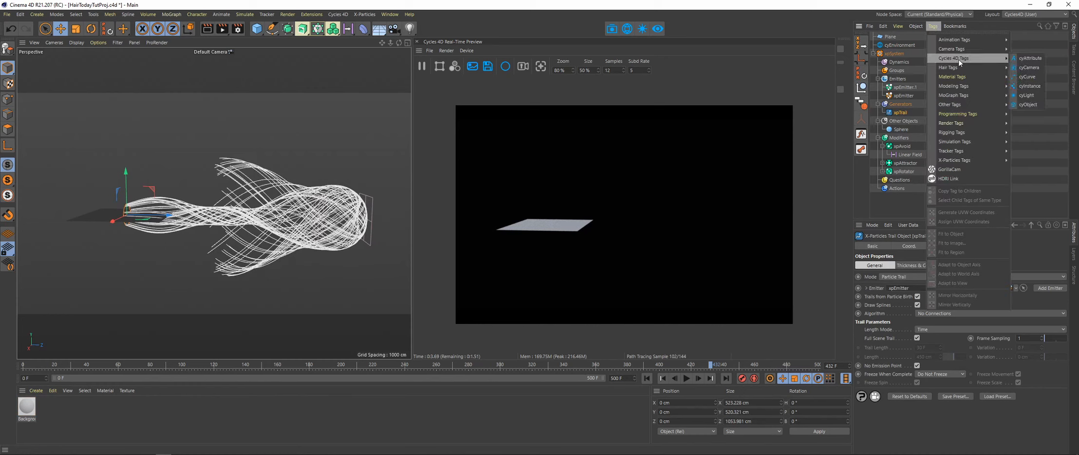
left_click(1027, 77)
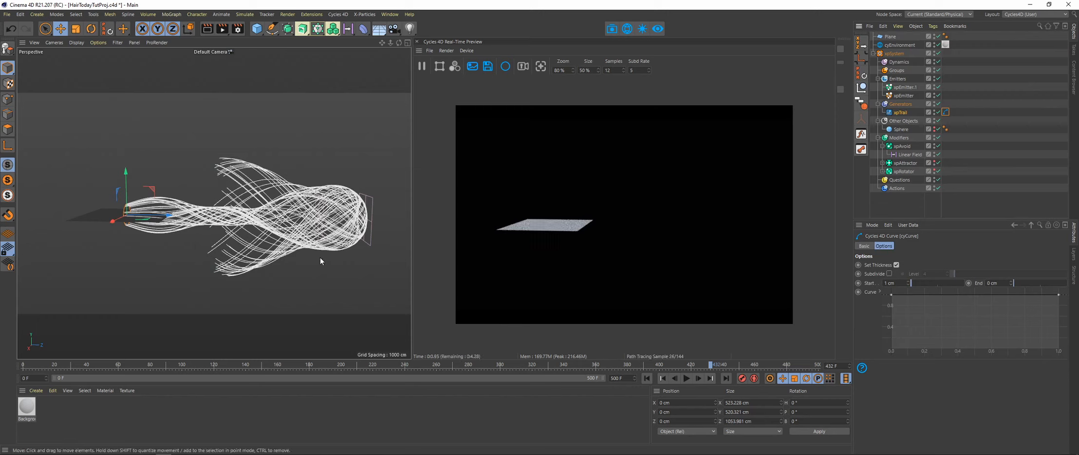
Create a Cycles 4D Object Material and apply it to xpTrail.
left_click(36, 391)
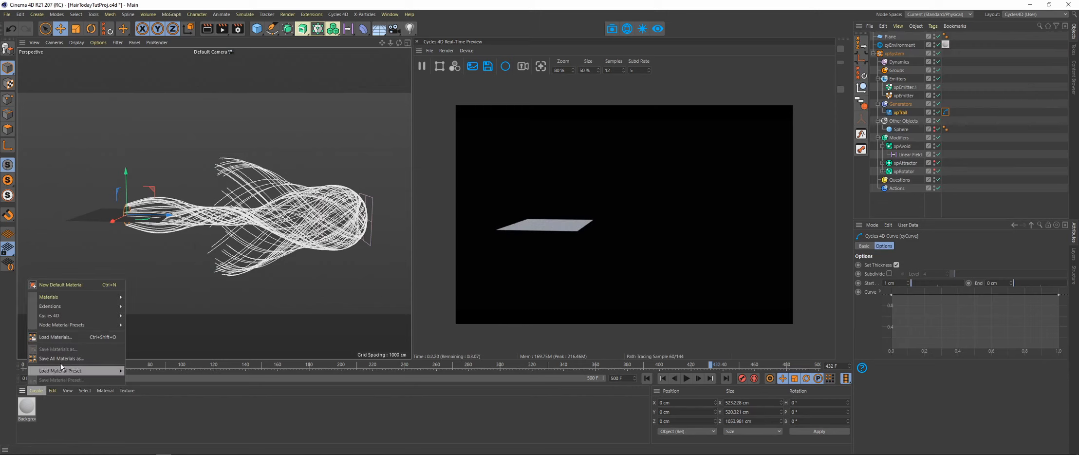
mouse_move(73, 316)
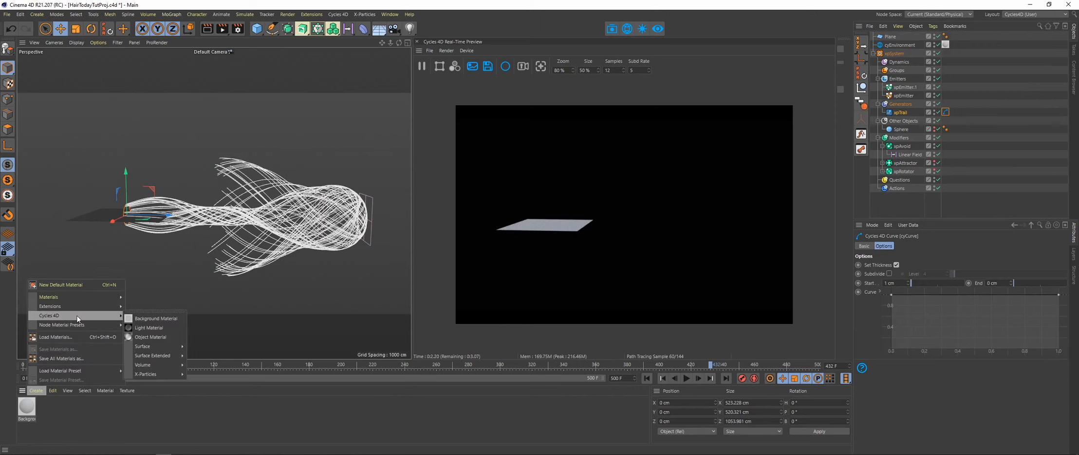
left_click(162, 337)
left_click_drag(27, 407, 896, 112)
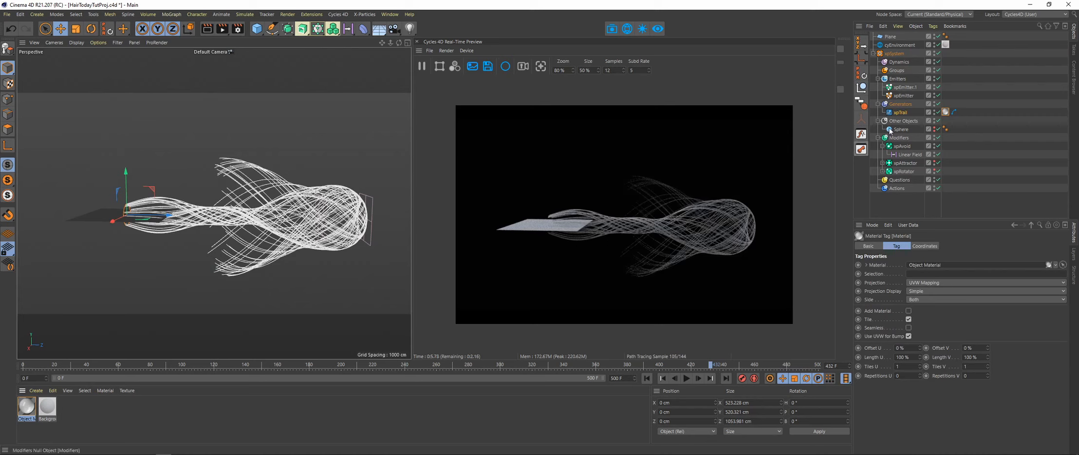
left_click(898, 114)
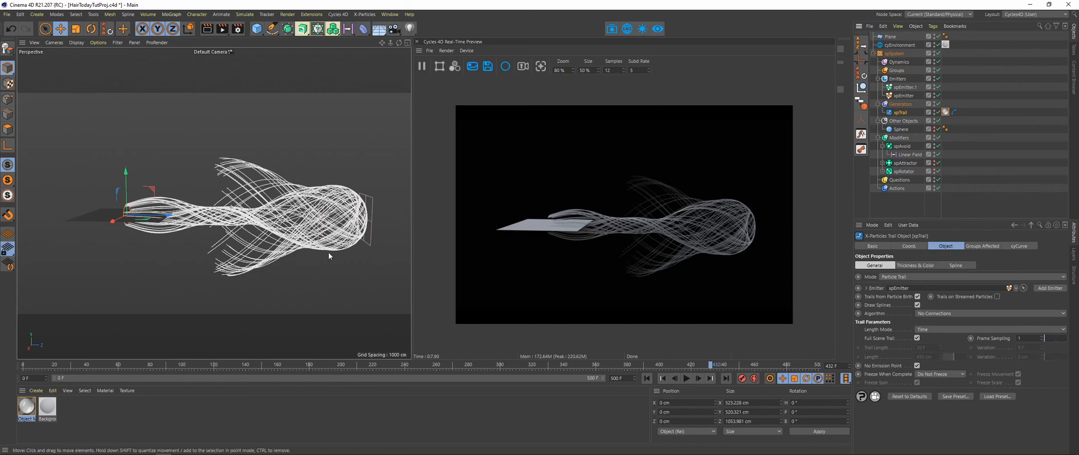
Save the project and rename the plane-based xpEmitter.1 as Instanced.
left_click(905, 87)
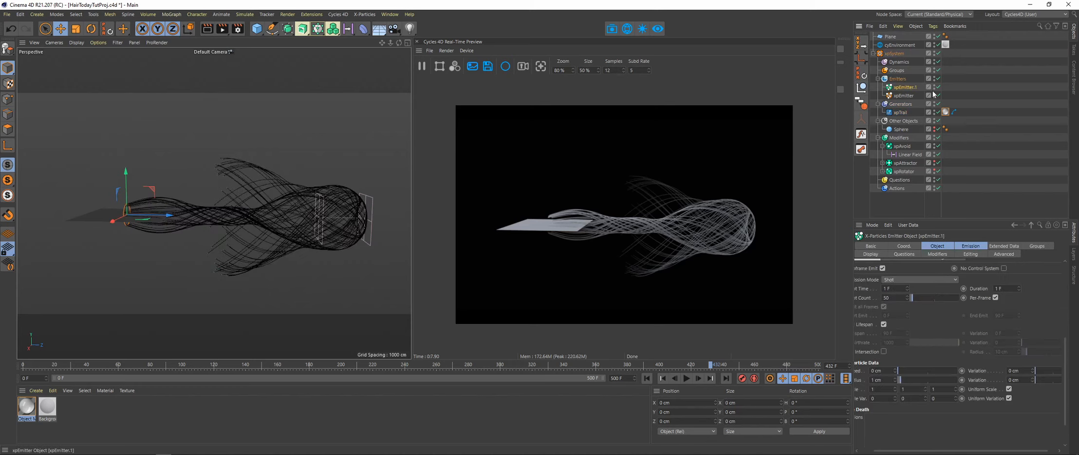
key("ctrl+s")
double_click(906, 88)
type("Ins")
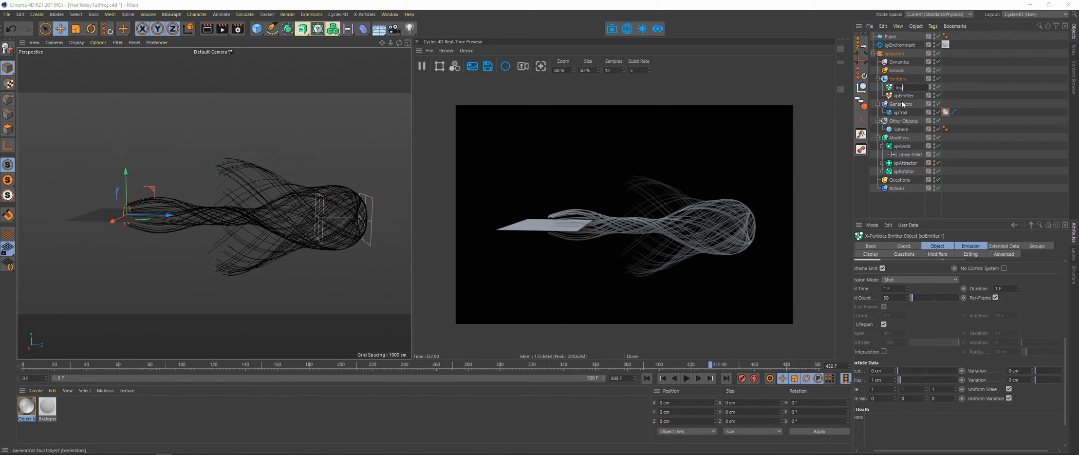
type("tanced")
key("Return")
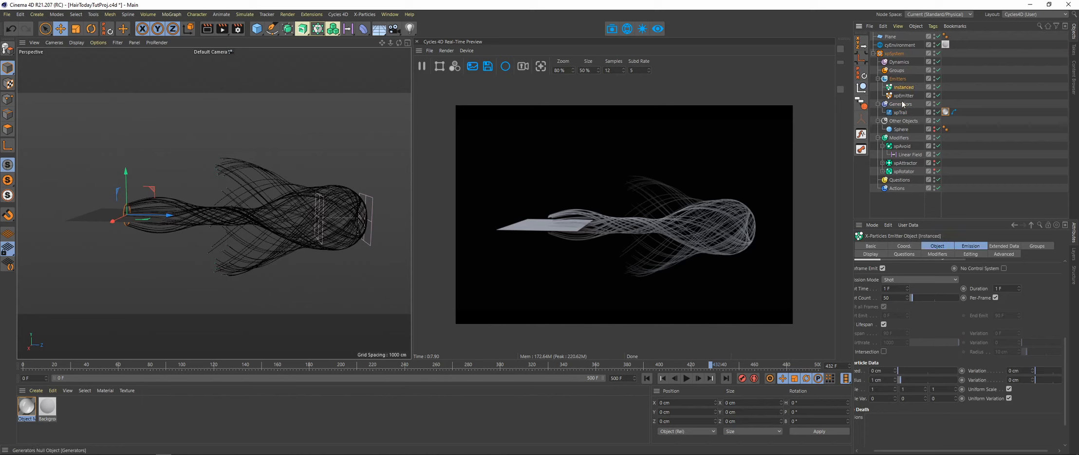
Rename the original xpEmitter as Trail Particles and select the Instanced emitter.
double_click(905, 96)
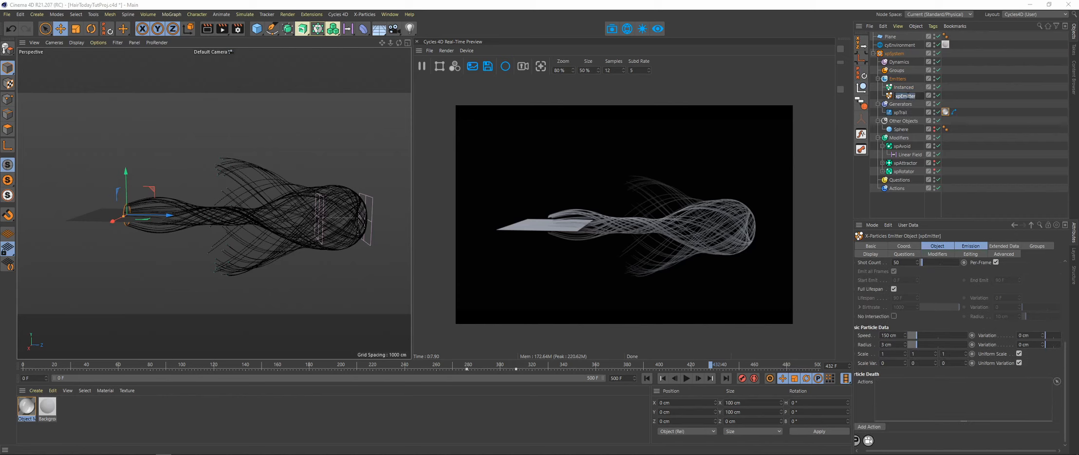
type("Trail Particles")
key("Return")
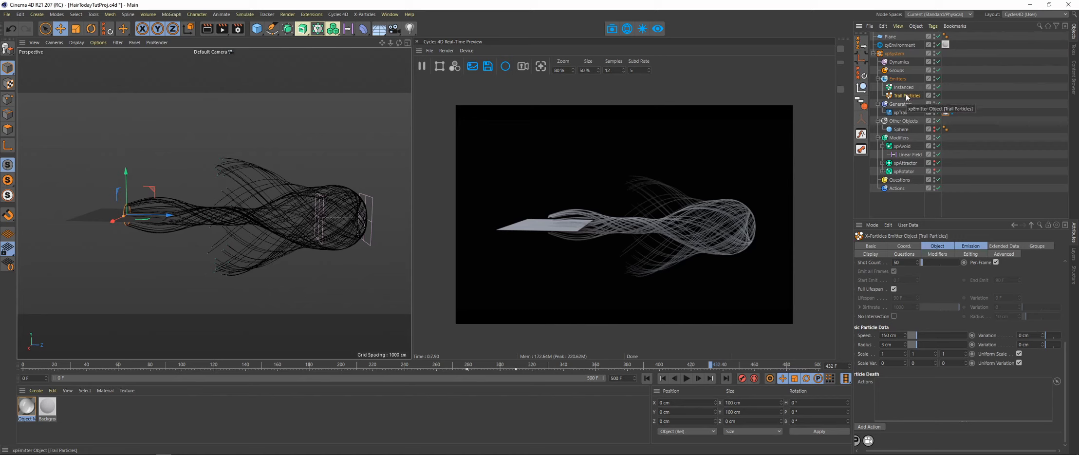
left_click(905, 89)
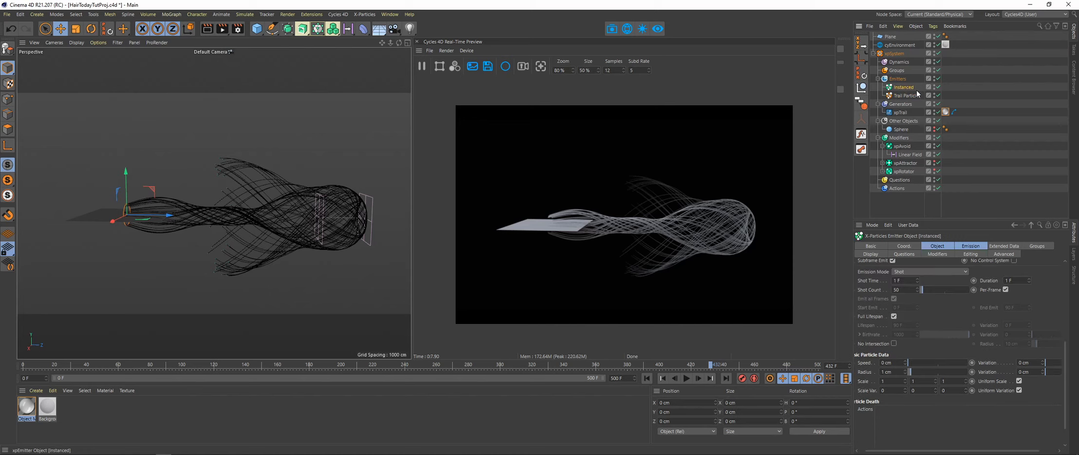
Add a Cycles 4D cyInstance tag to the Instanced emitter and assign xpTrail as its instanced object.
left_click(933, 26)
mouse_move(957, 62)
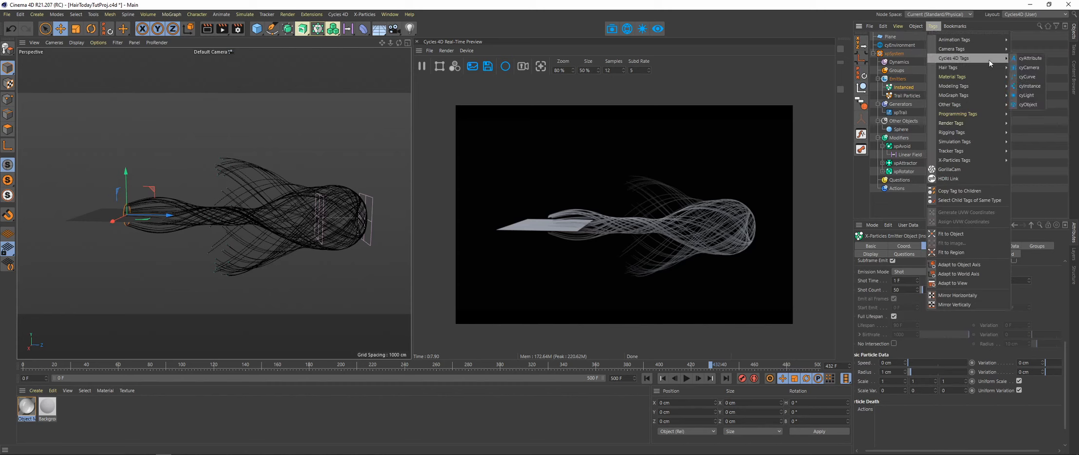
left_click(1029, 85)
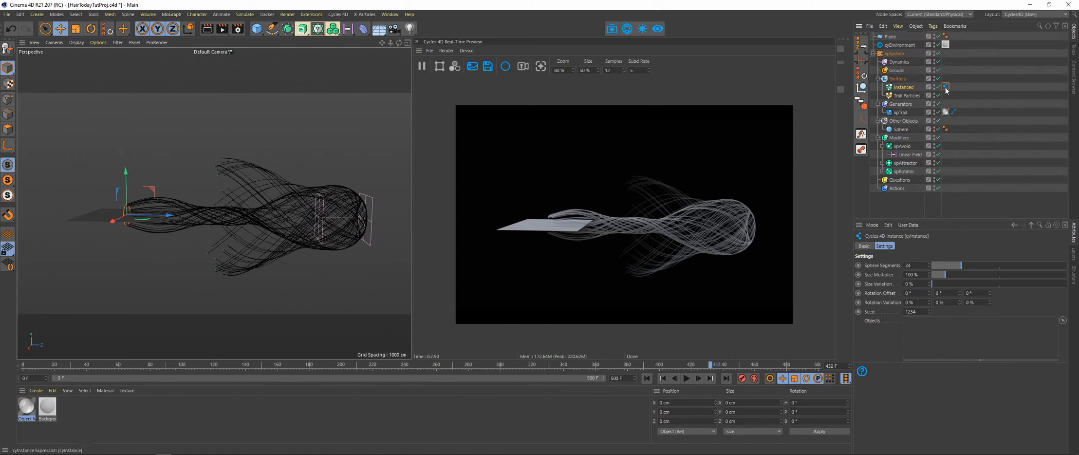
left_click_drag(904, 116, 909, 114)
left_click_drag(910, 291, 914, 326)
Play the simulation from the first frame to about frame 86 to check the instanced trails in the render preview.
left_click(646, 378)
left_click(685, 378)
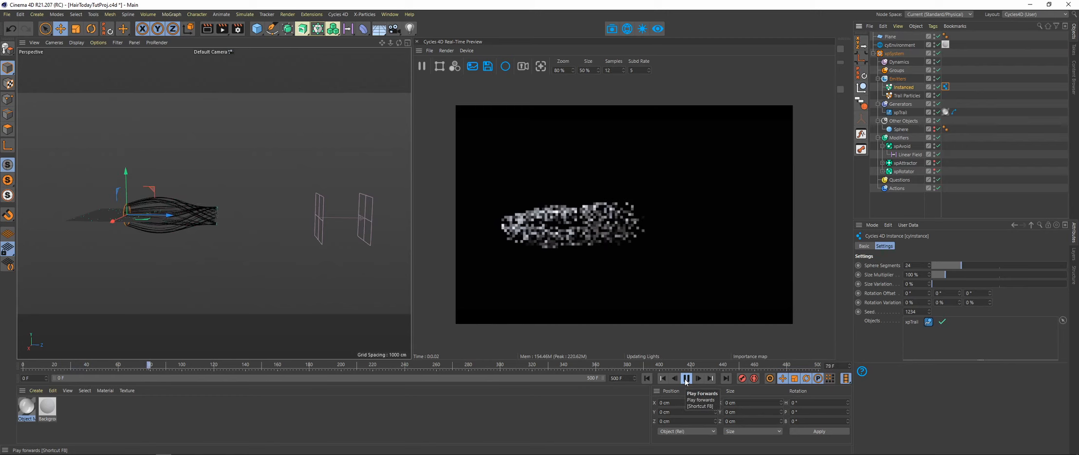
left_click(686, 379)
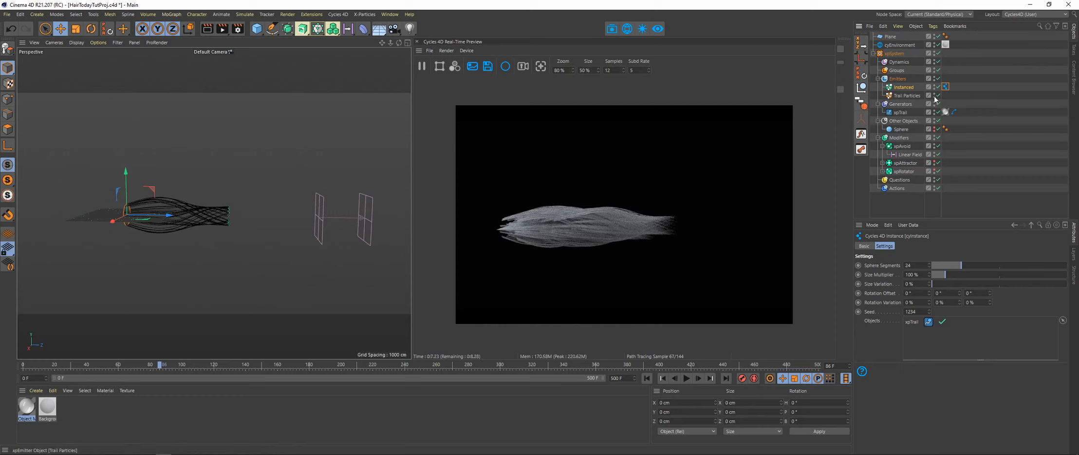
Hide the original xpTrail object in the viewport and replay the simulation from the start to about frame 97.
left_click(935, 115)
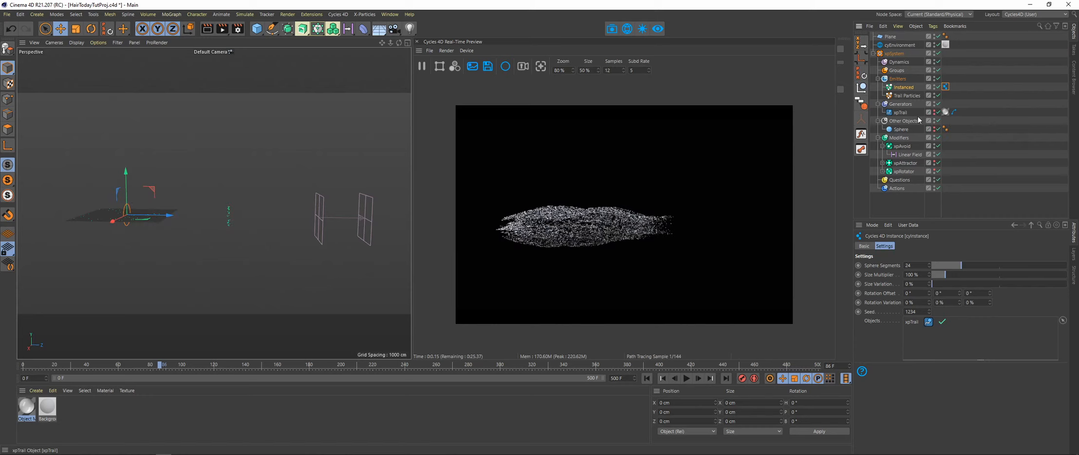
left_click(646, 378)
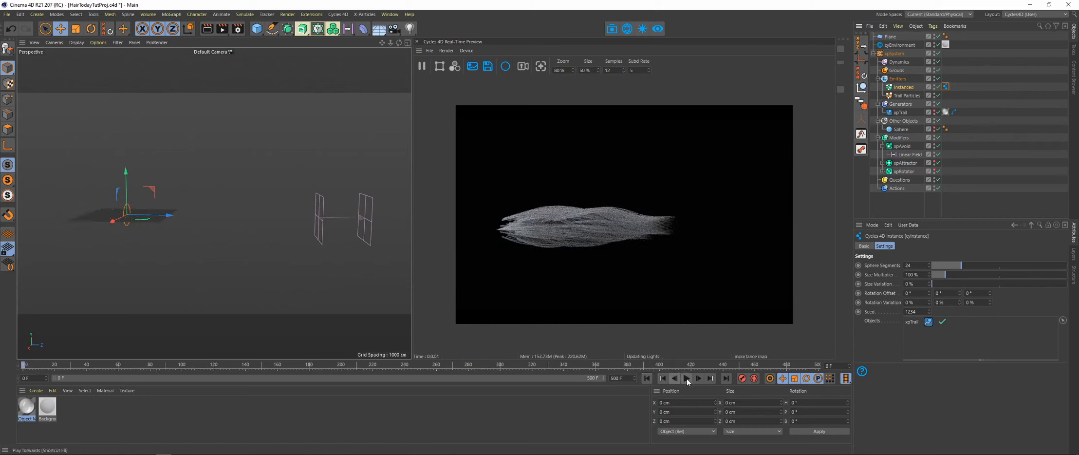
left_click(685, 378)
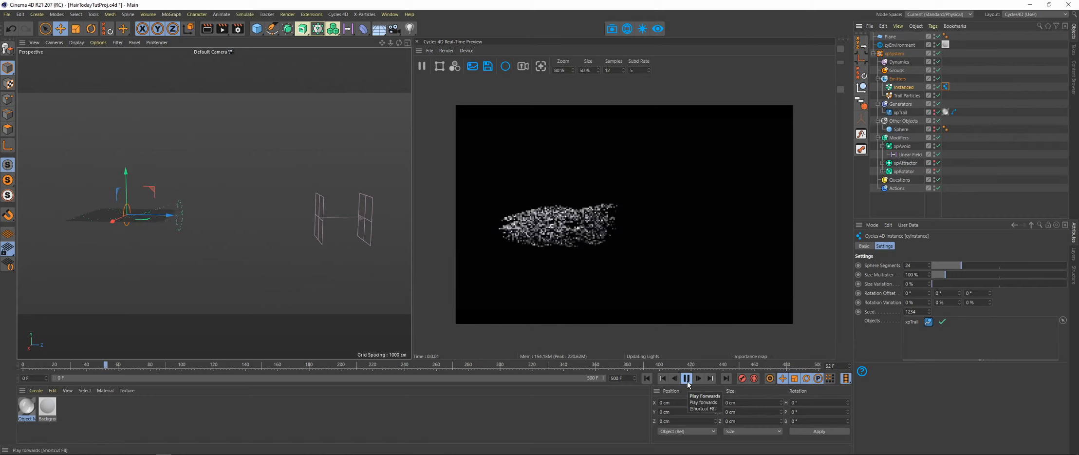
left_click(686, 378)
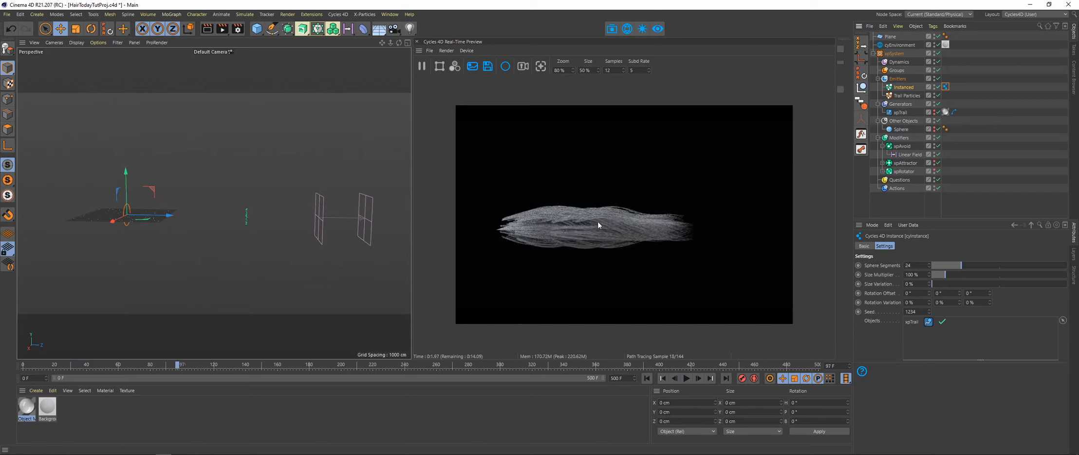
Enable Use Rotation in the Instanced emitter's extended data.
left_click(892, 89)
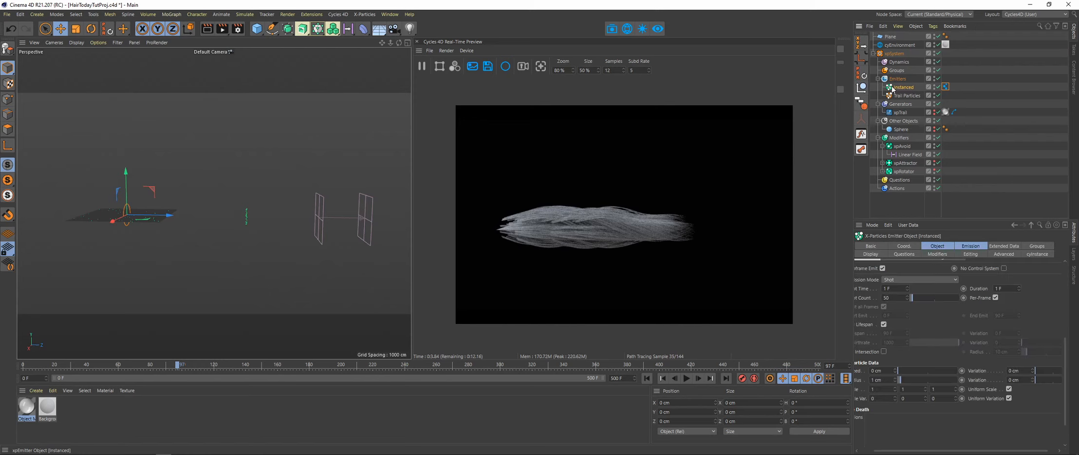
left_click(939, 246)
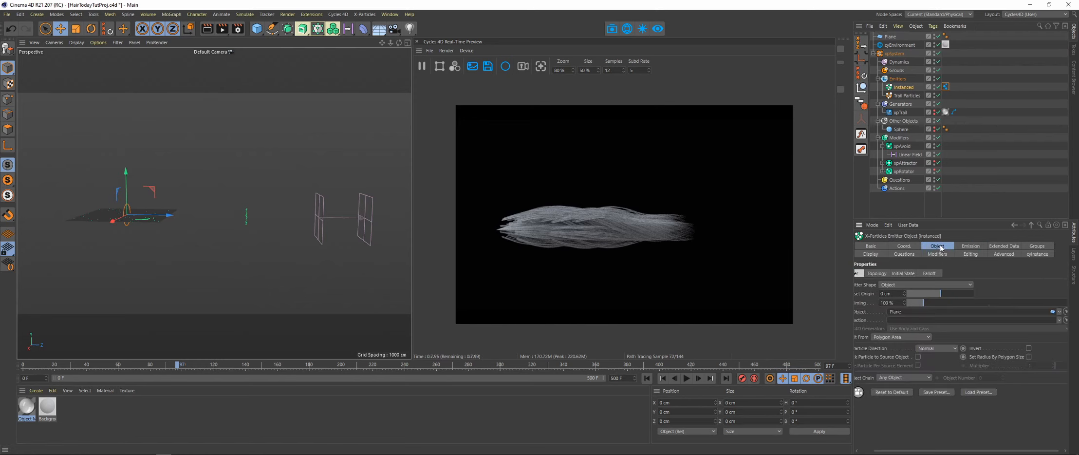
left_click(968, 247)
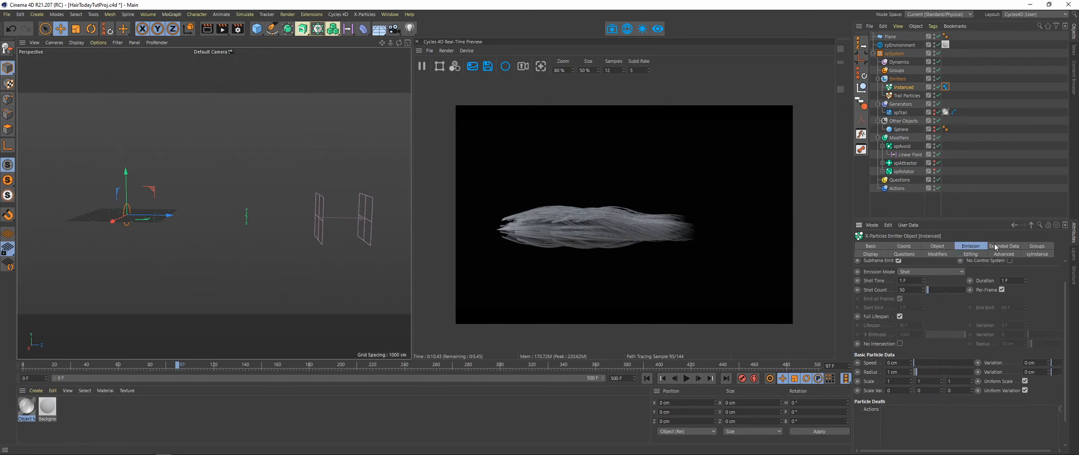
left_click(997, 246)
left_click(914, 284)
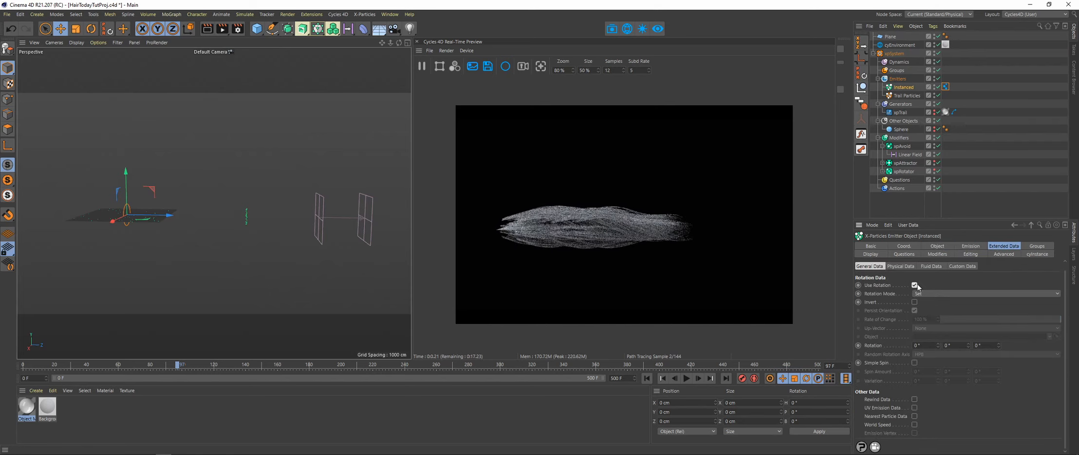
Try the Tangential rotation mode with a Y-Positive up-vector on the Instanced emitter and replay the simulation.
left_click(933, 292)
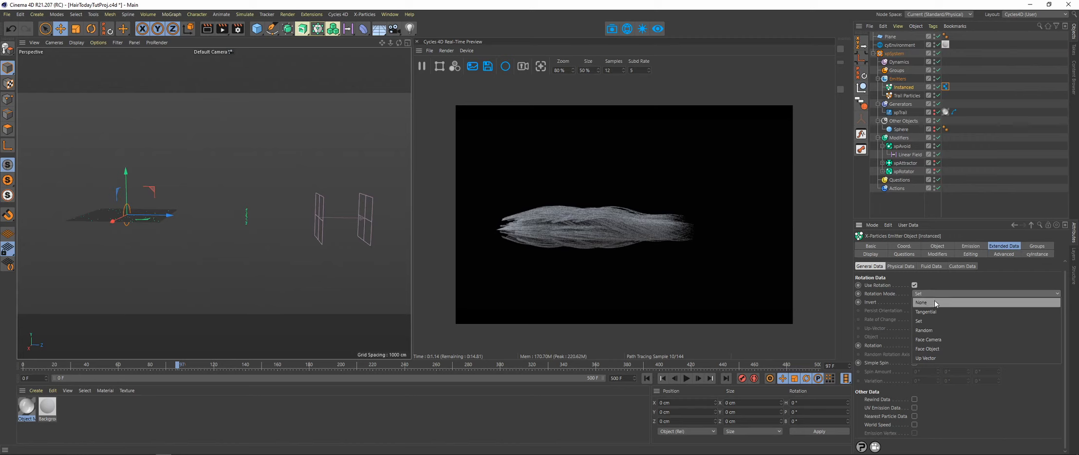
left_click(937, 312)
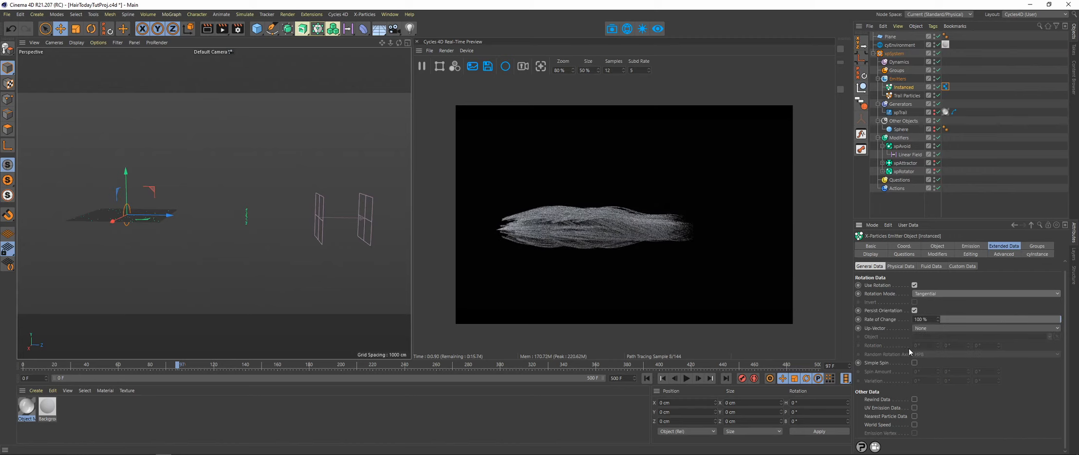
left_click(929, 327)
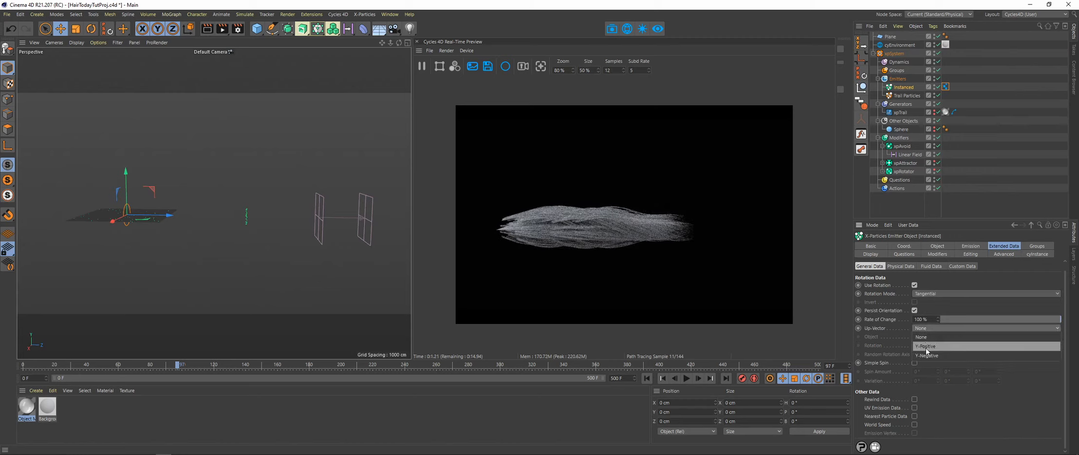
left_click(935, 346)
left_click(646, 378)
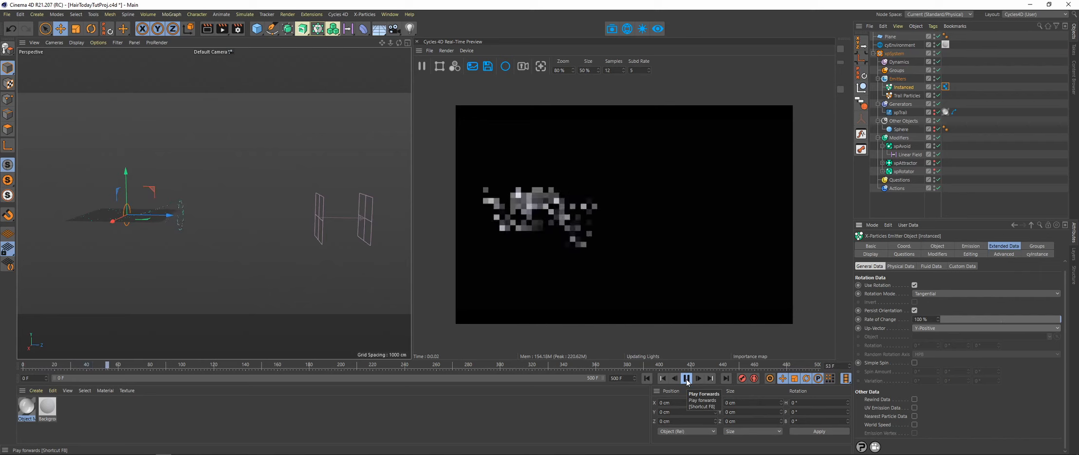
left_click(686, 378)
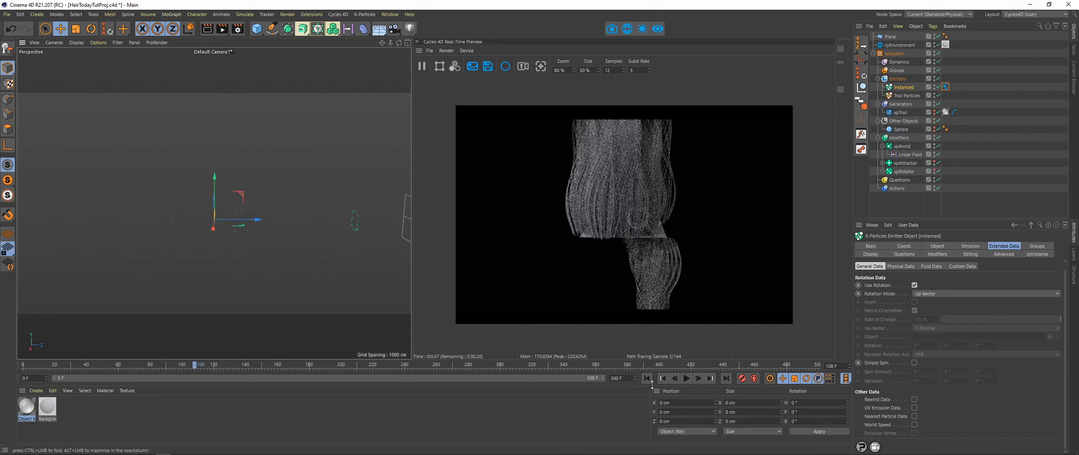
Rewind to frame 0 and exclude the xpAvoid, xpAttractor and xpRotator modifiers from the Instanced emitter.
left_click(649, 378)
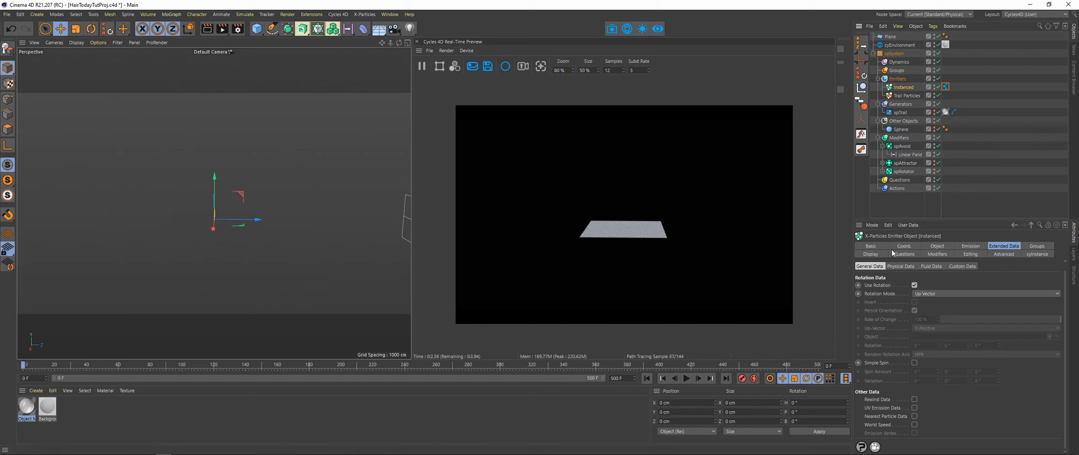
left_click(937, 254)
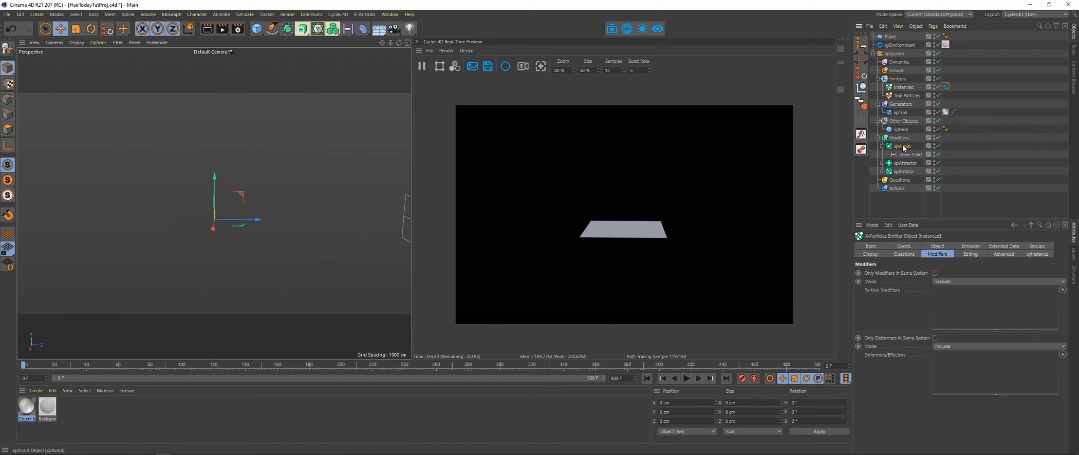
left_click_drag(949, 284, 943, 298)
left_click_drag(904, 171, 953, 311)
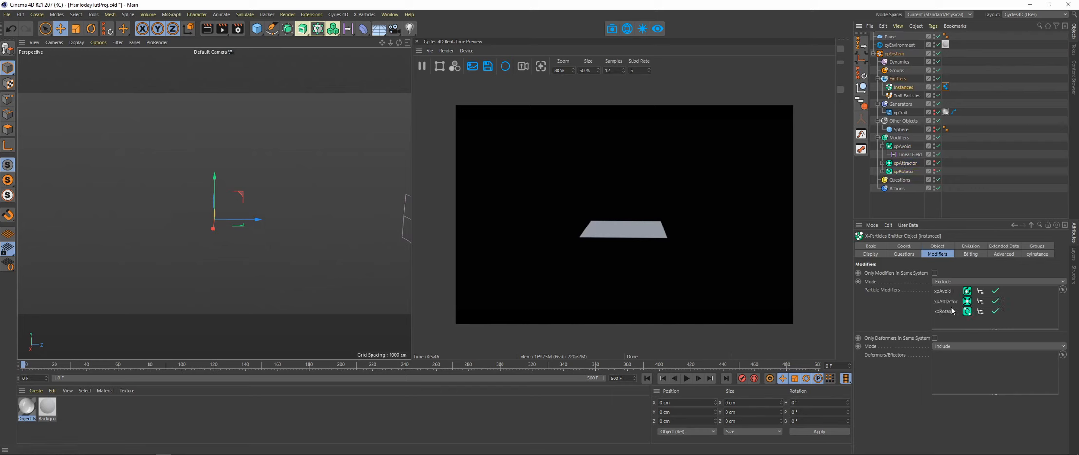
Play the simulation to about frame 322 and examine the instanced trails from the side and from above.
left_click(687, 378)
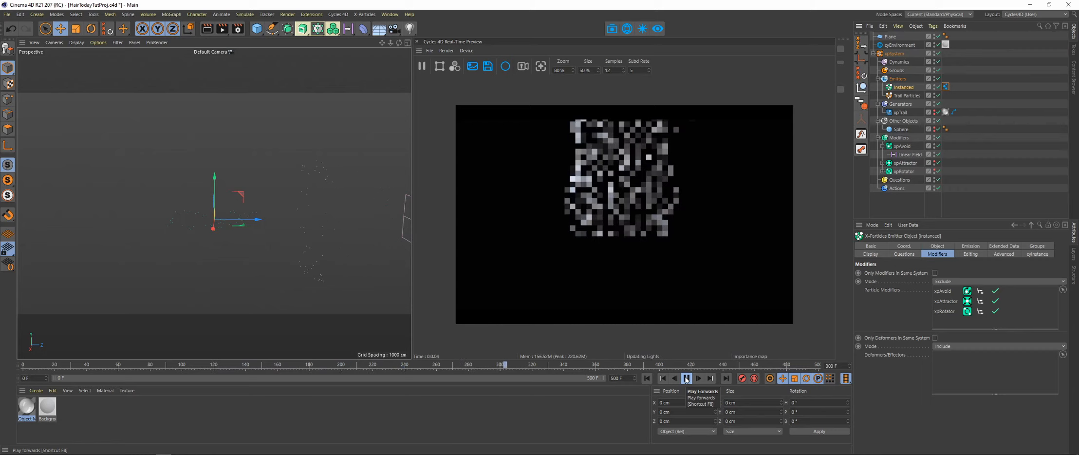
left_click(687, 378)
right_click_drag(236, 214, 202, 226, "alt")
middle_click_drag(230, 210, 240, 280, "alt")
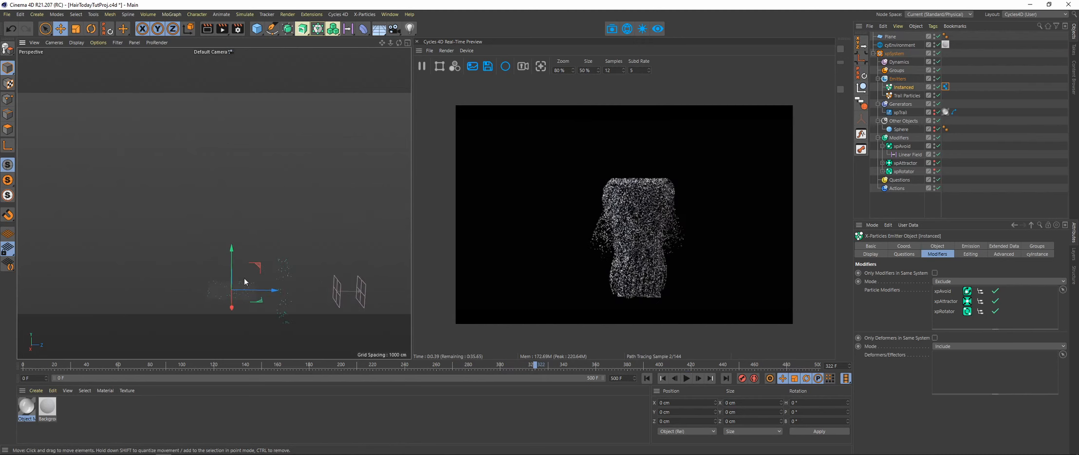
left_click_drag(266, 234, 212, 203, "alt")
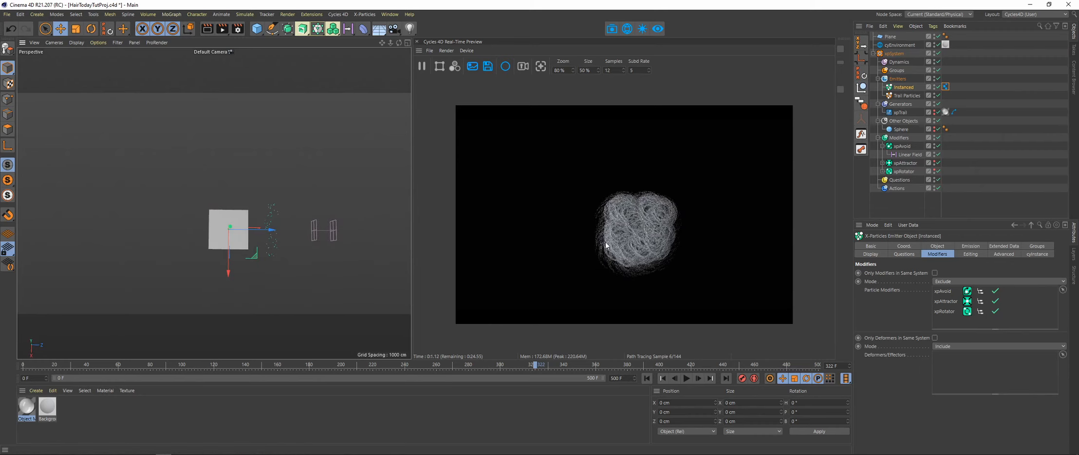
right_click_drag(237, 225, 306, 218, "alt")
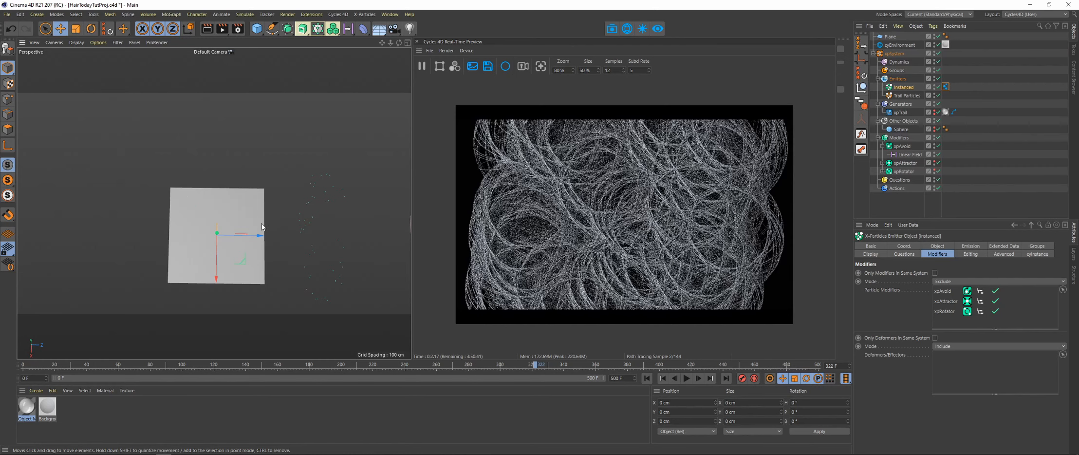
mouse_move(253, 246)
left_mouse_down("alt")
mouse_move(233, 226)
mouse_move(236, 156)
mouse_move(241, 271)
mouse_move(244, 254)
left_mouse_up("alt")
middle_click_drag(243, 268, 241, 281, "alt")
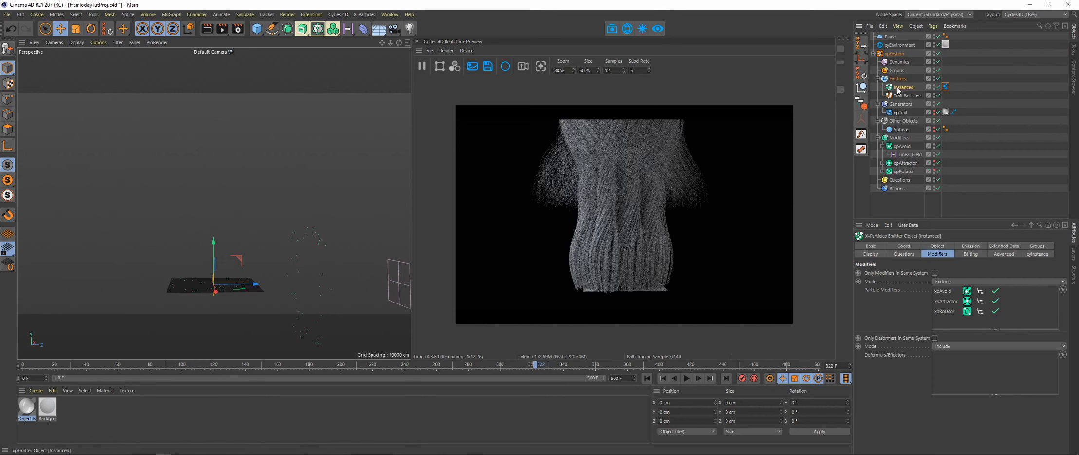
Lower the Size Multiplier of the Instanced emitter's cyInstance tag to about 11% and set its Size Variation to 203%.
left_click(964, 247)
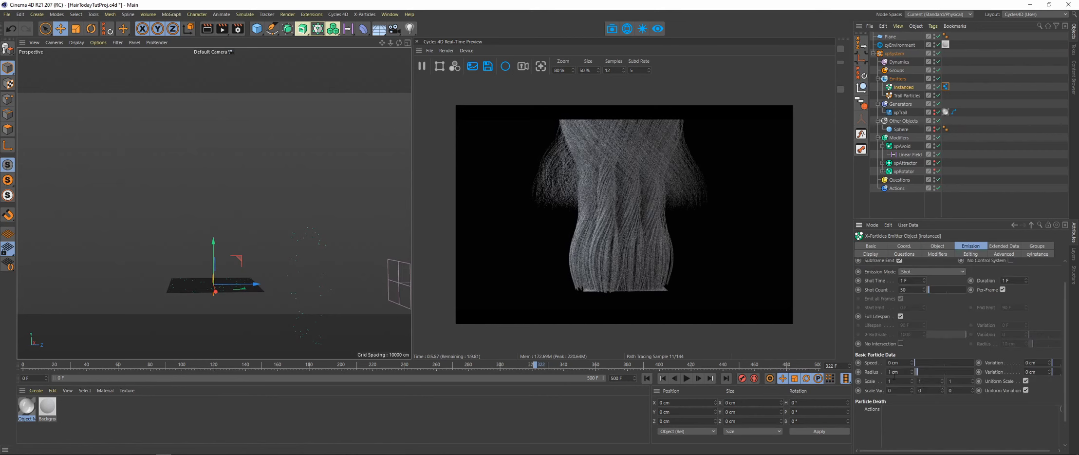
left_click(944, 88)
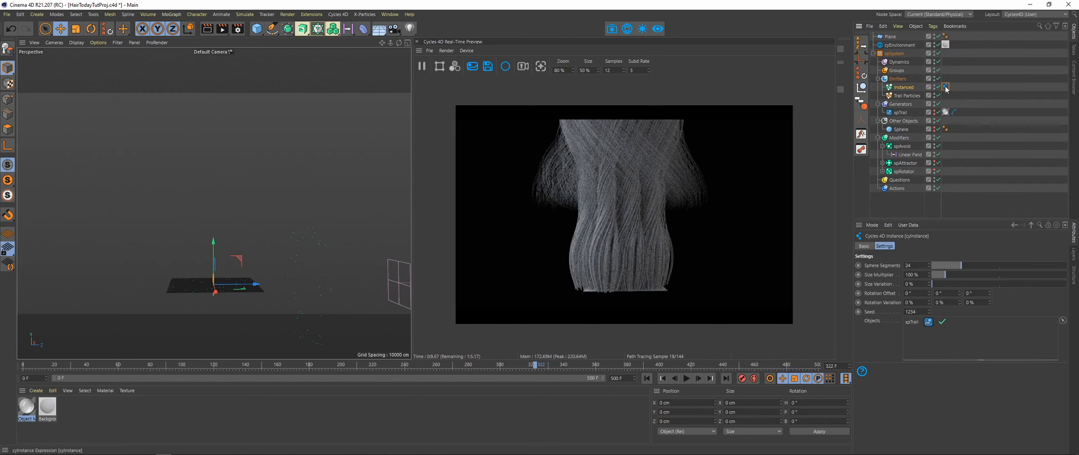
left_click_drag(946, 278, 899, 273)
scroll(275, 278, "up", 5)
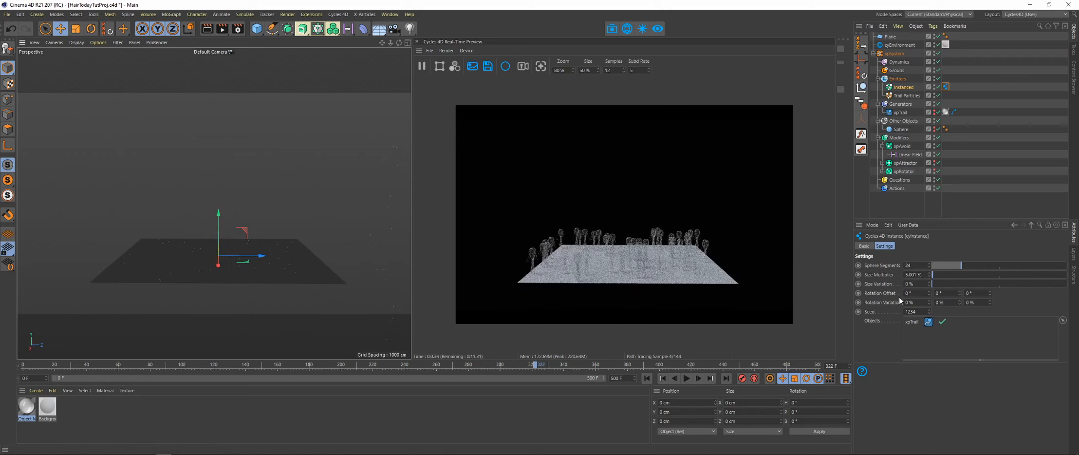
left_click_drag(935, 277, 959, 285)
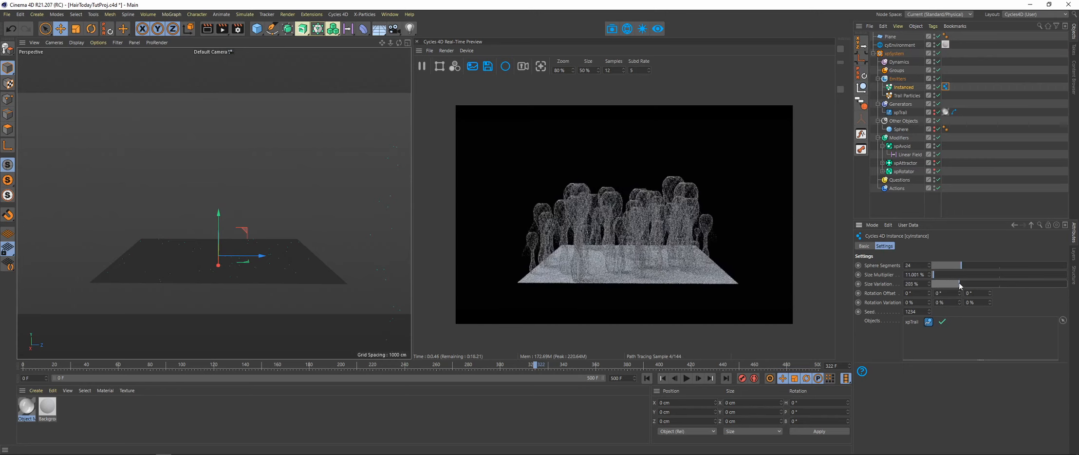
Test the instances' Size Multiplier at about 8%, 10% and 20%, and set it to 15%.
left_click_drag(934, 274, 933, 274)
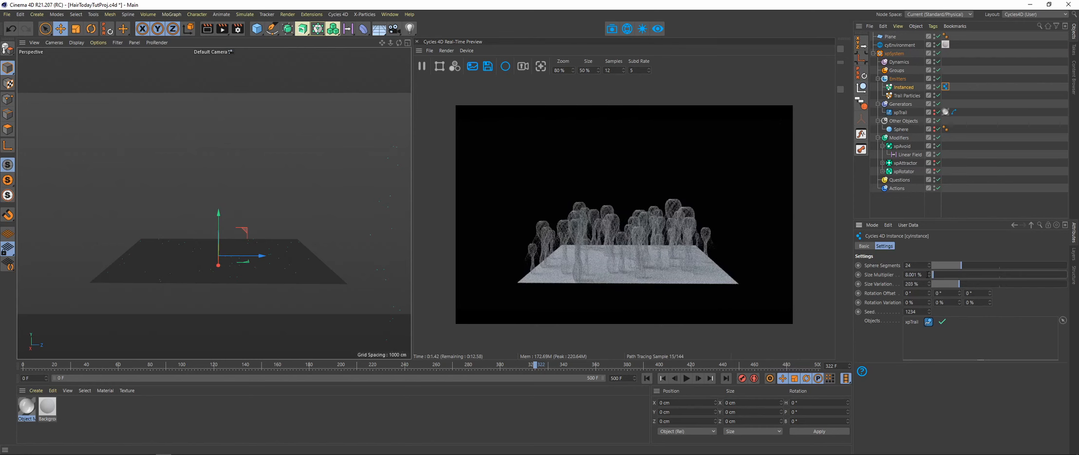
type("10")
key("Return")
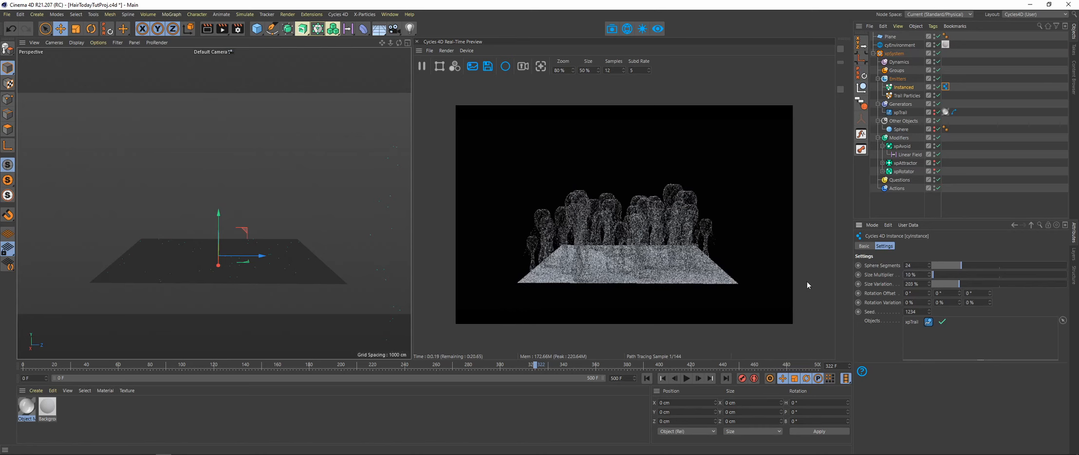
type("20")
key("Return")
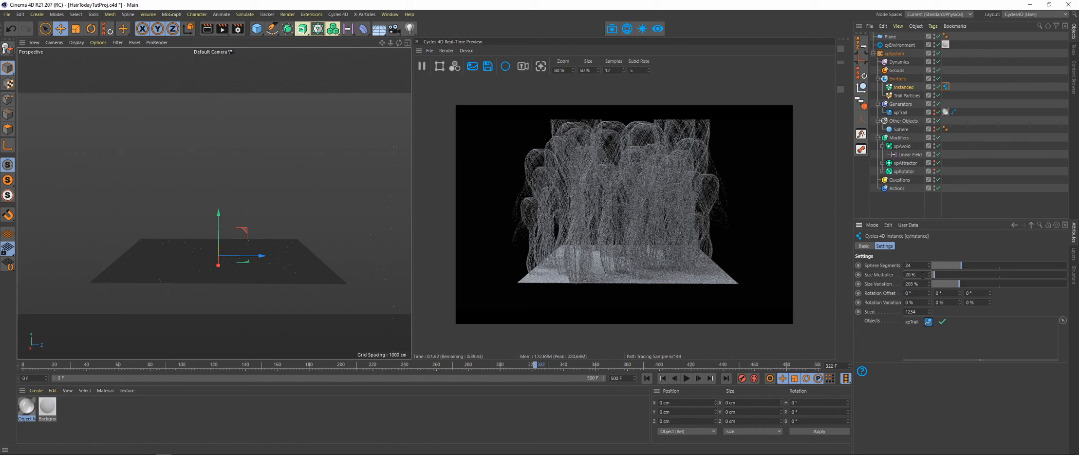
type("15")
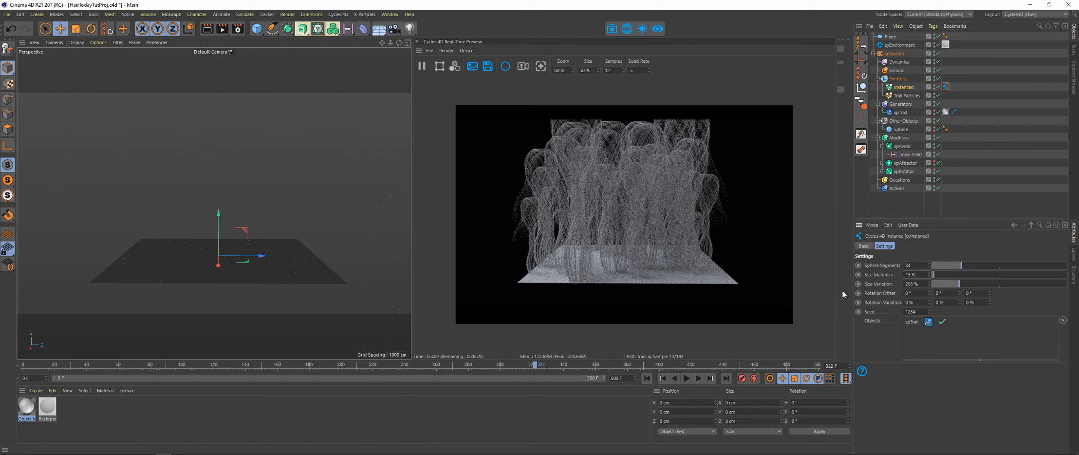
key("Return")
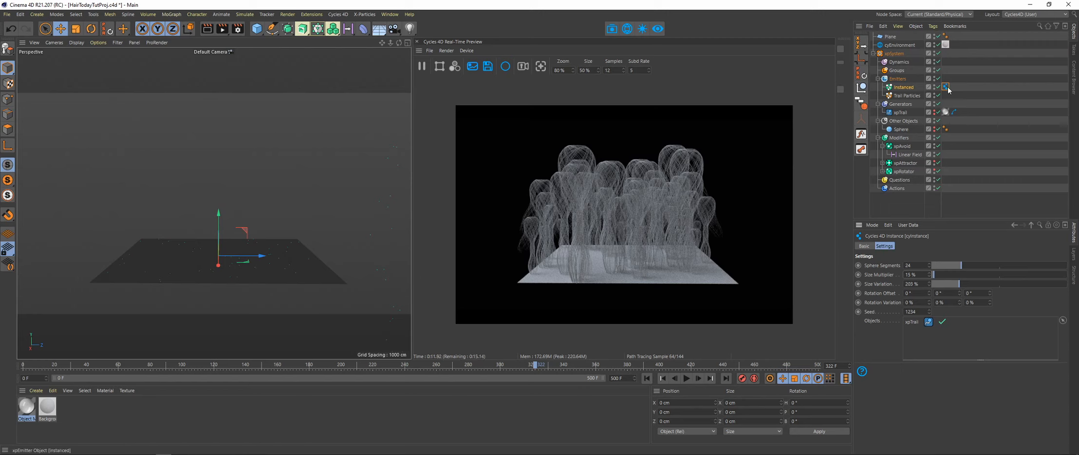
Try an End thickness of 0.3 cm on the xpTrail's cyCurve tag, and set it to 0.5 cm.
left_click(954, 112)
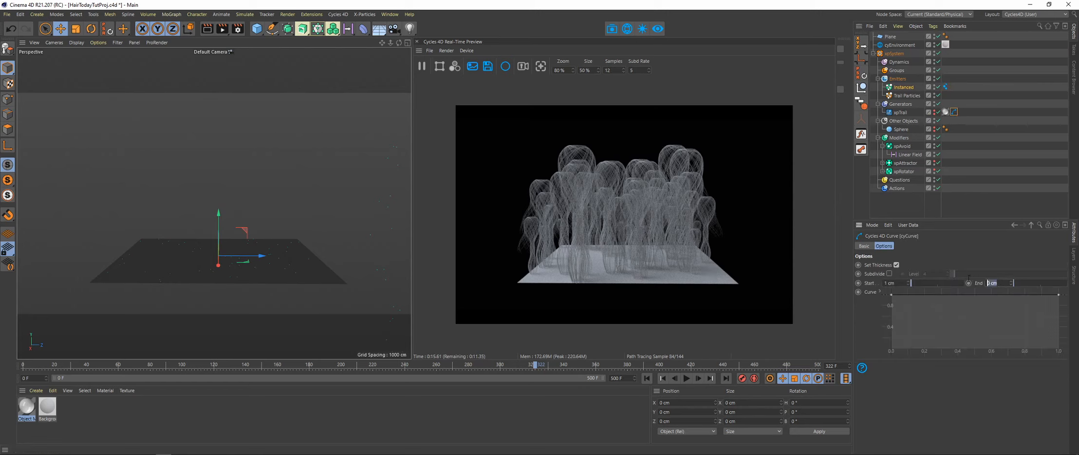
type("0.3")
key("Return")
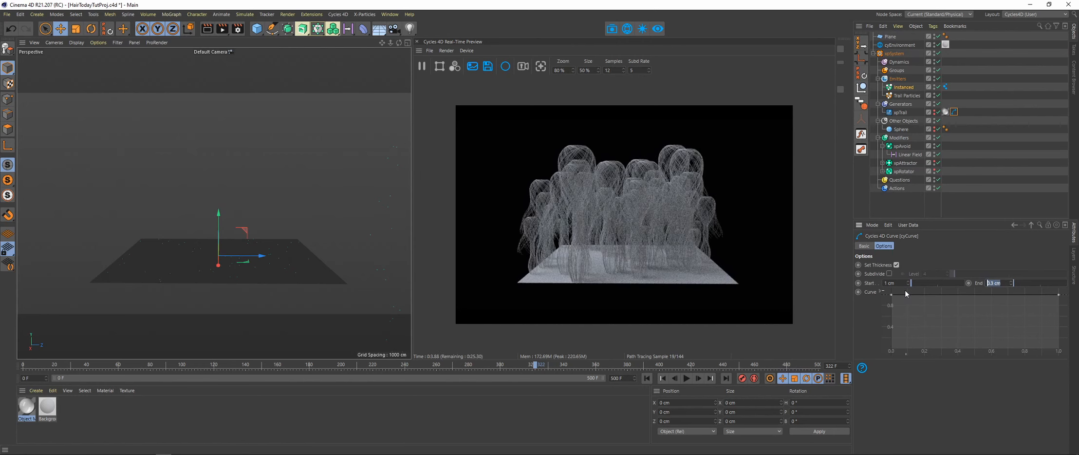
type("0.5")
key("Return")
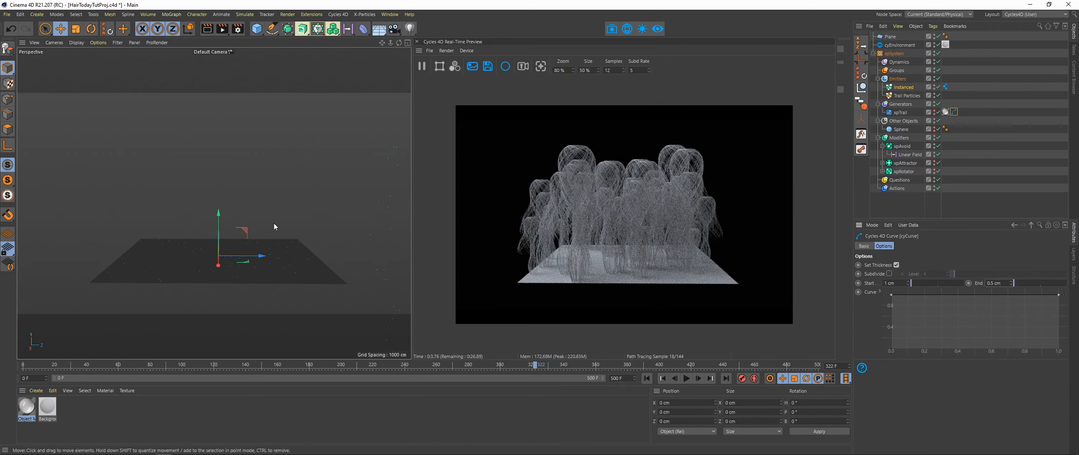
Hide the Plane in both the viewport and the render, and view the trails without it.
double_click(934, 37, "alt")
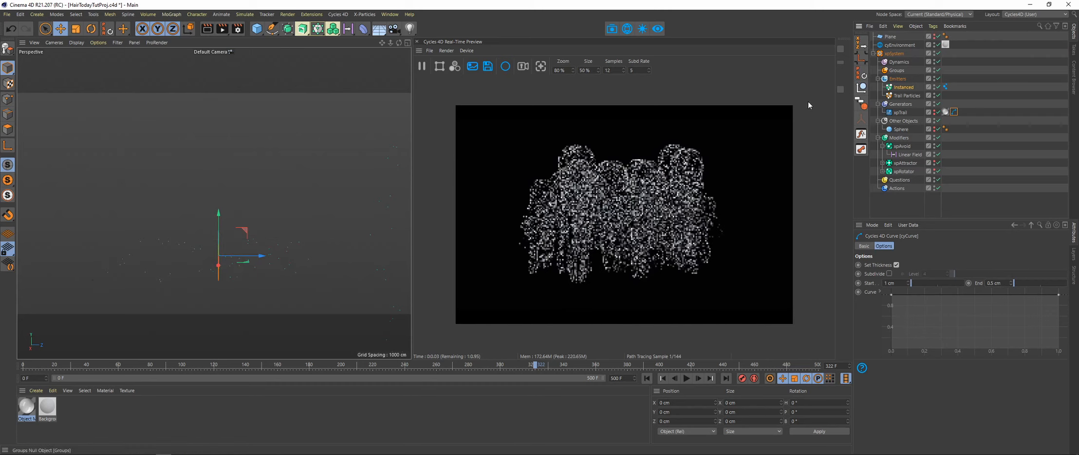
left_click_drag(232, 251, 227, 296, "alt")
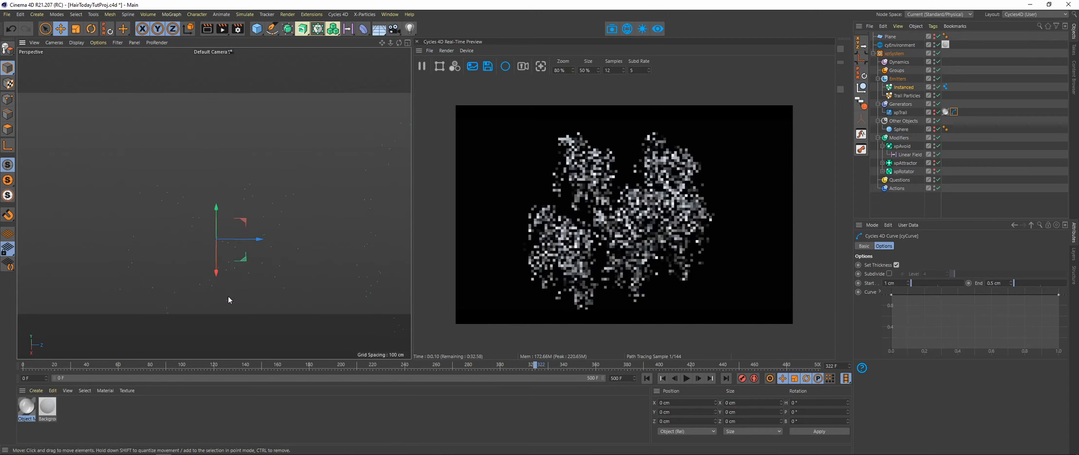
left_click_drag(243, 269, 281, 237, "alt")
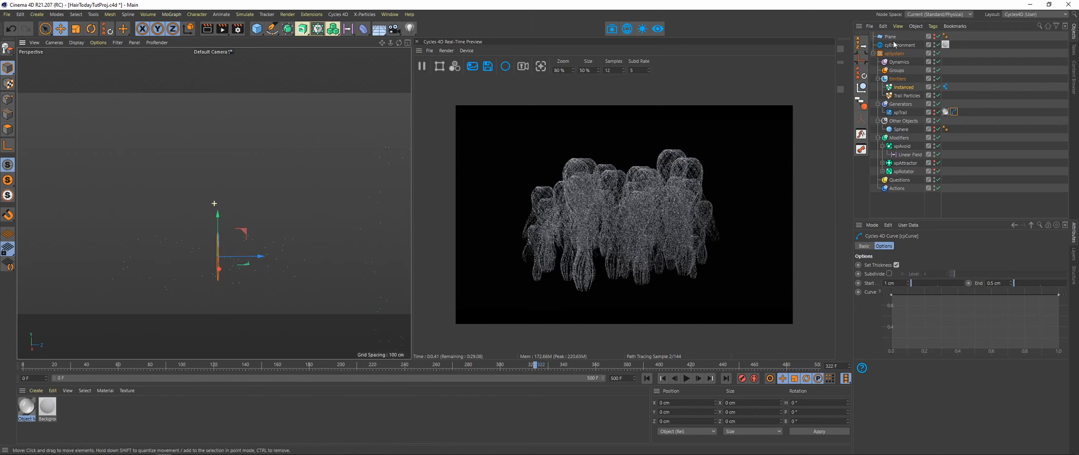
Set the particle display Color Mode of the Trail Particles emitter to Gradient (Random).
left_click(906, 97)
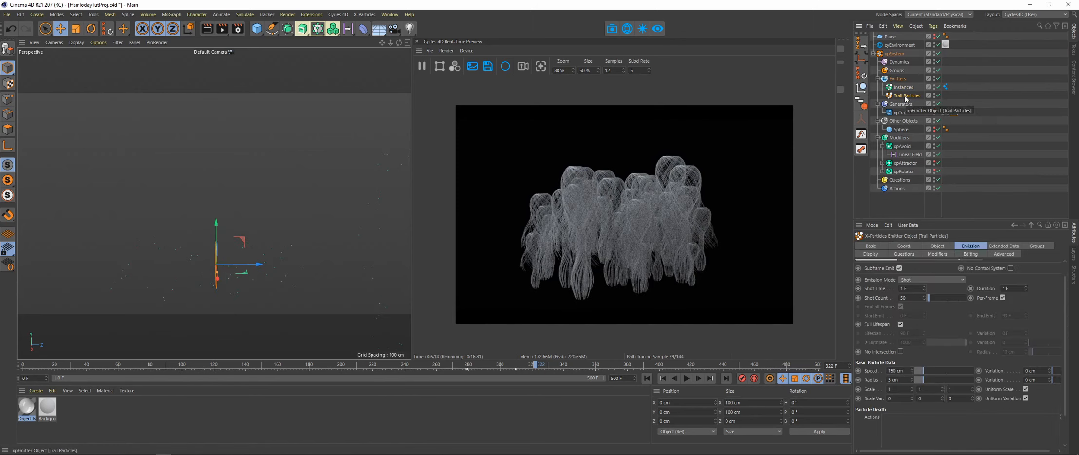
left_click(1002, 246)
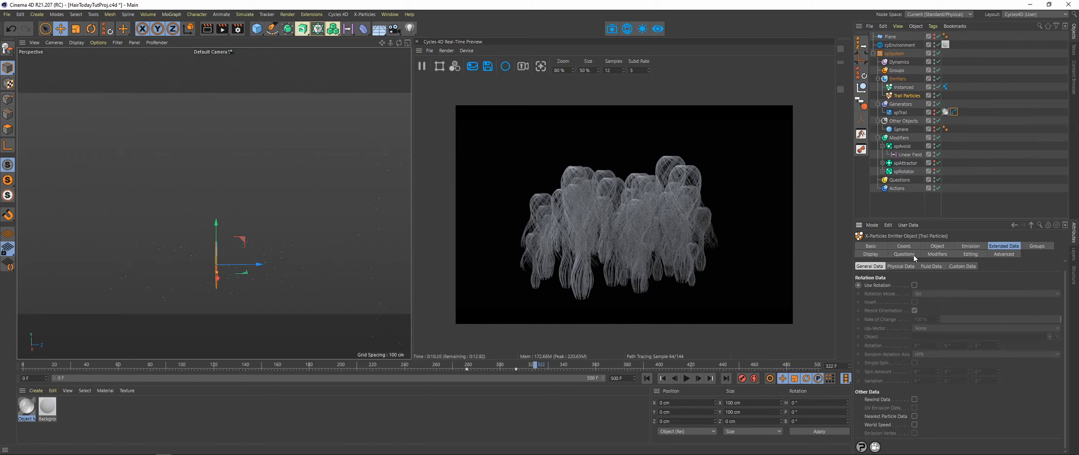
left_click(871, 254)
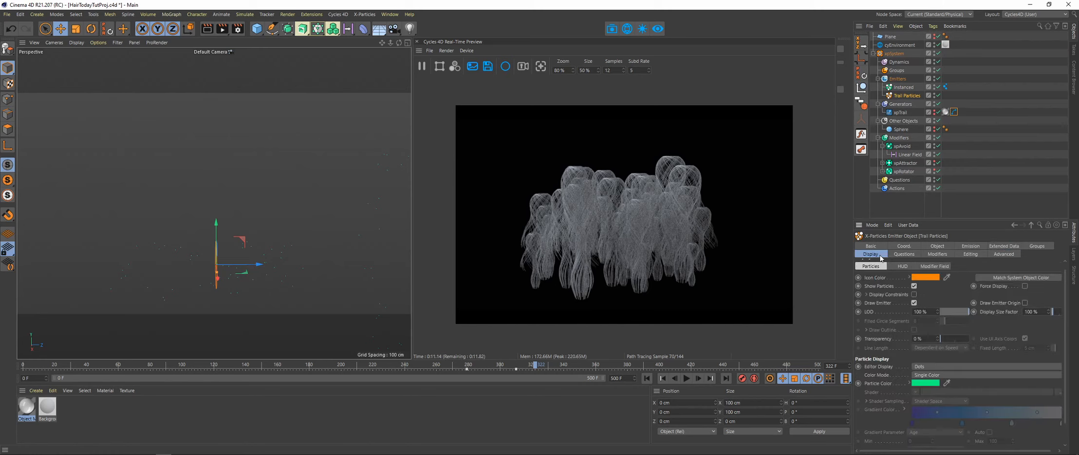
left_click(927, 375)
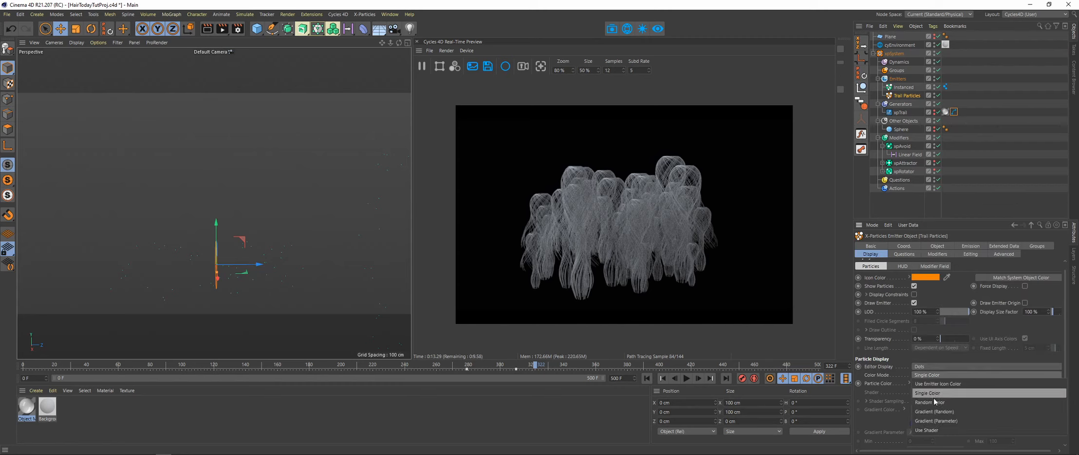
left_click(935, 412)
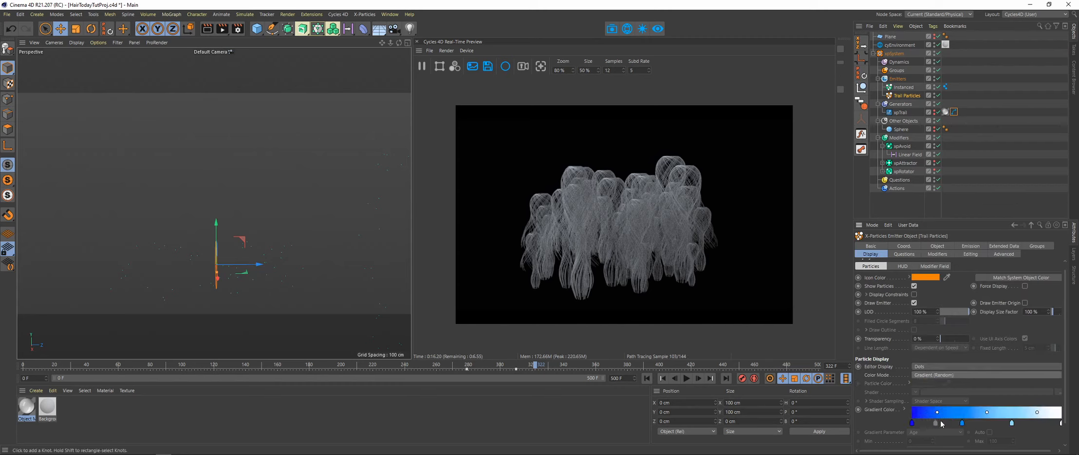
Remove the middle knots from the Trail Particles gradient and make its first knot black for a black-to-white ramp.
left_click_drag(959, 421, 959, 440)
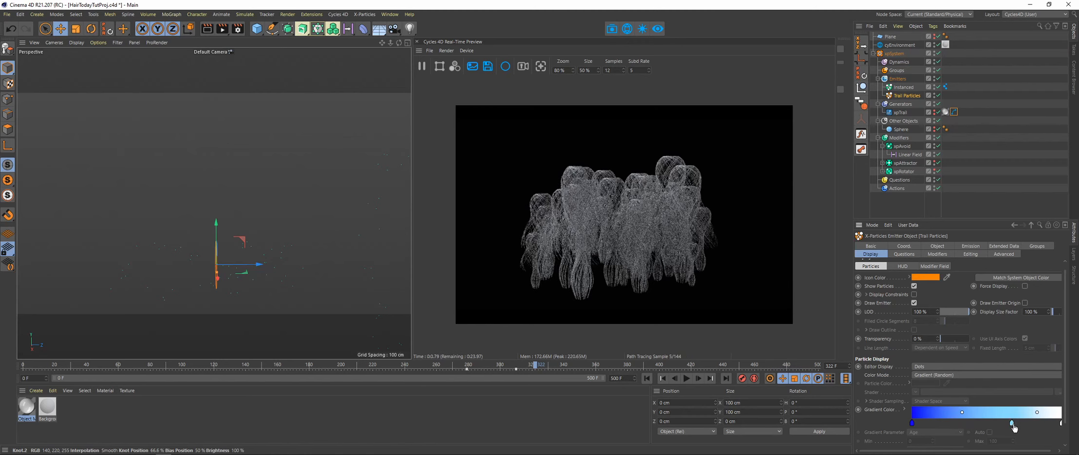
left_click_drag(1012, 422, 1012, 447)
double_click(911, 422)
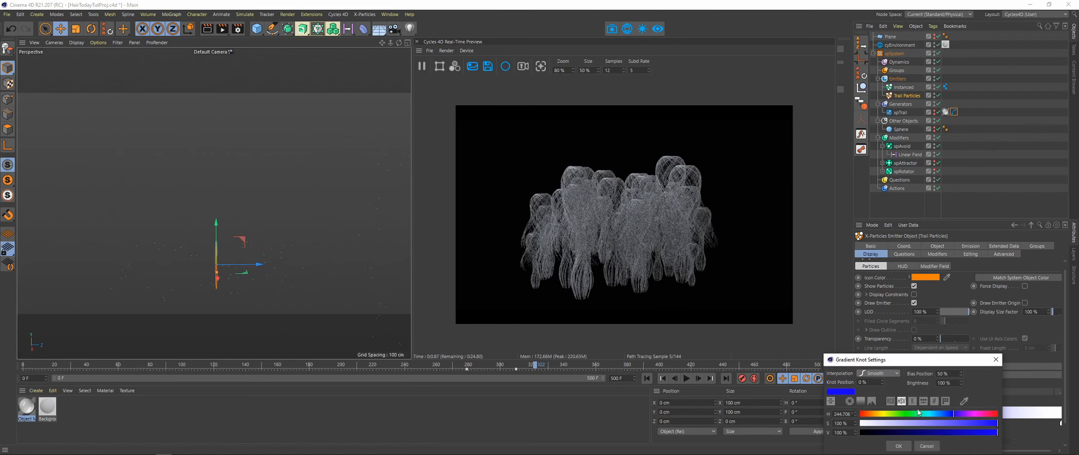
left_click_drag(899, 427, 860, 433)
left_click(898, 445)
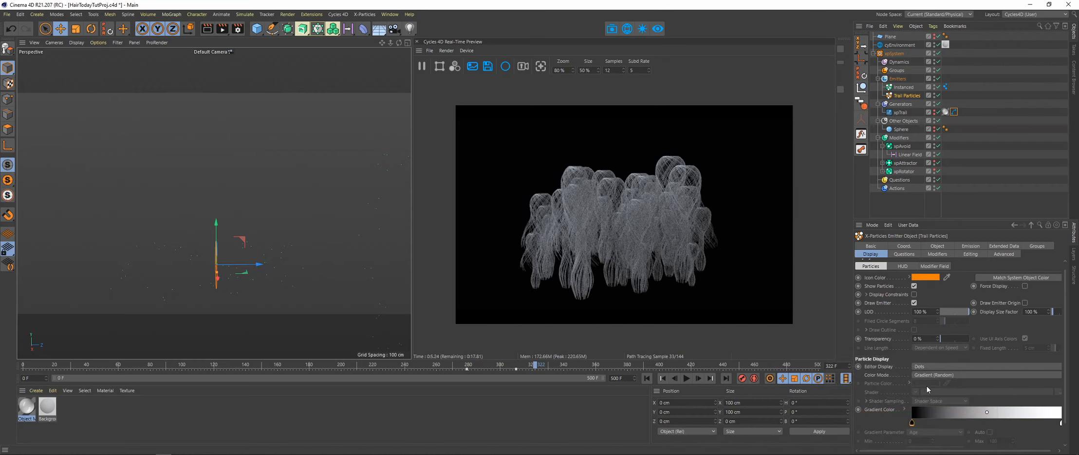
Set the Instanced emitter's Color Mode to Gradient (Random) and reduce its gradient to a two-knot black-to-white ramp.
left_click(903, 87)
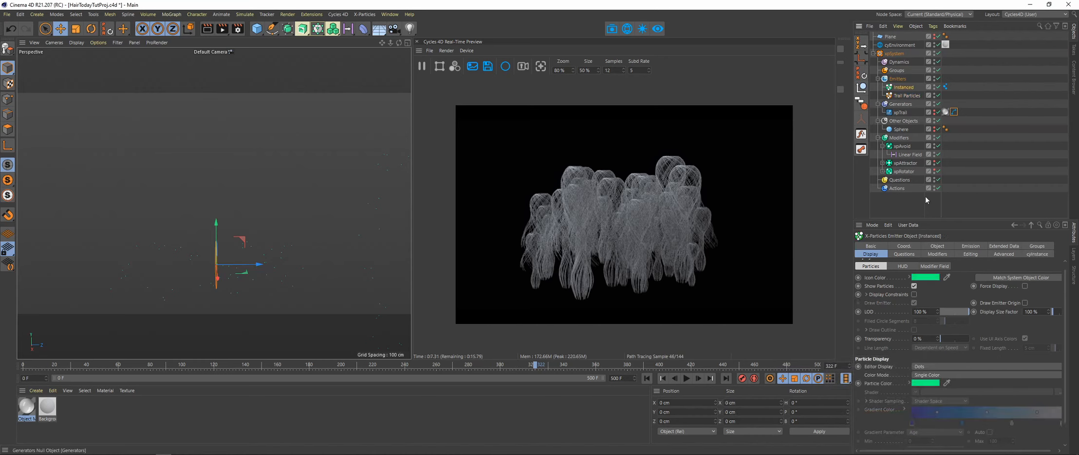
left_click(928, 375)
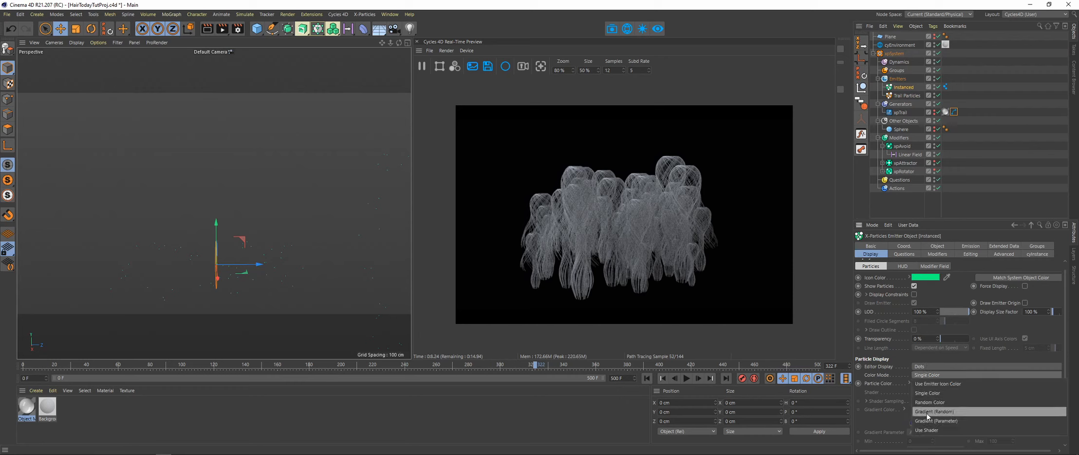
left_click(929, 422)
left_click_drag(962, 424, 1013, 437)
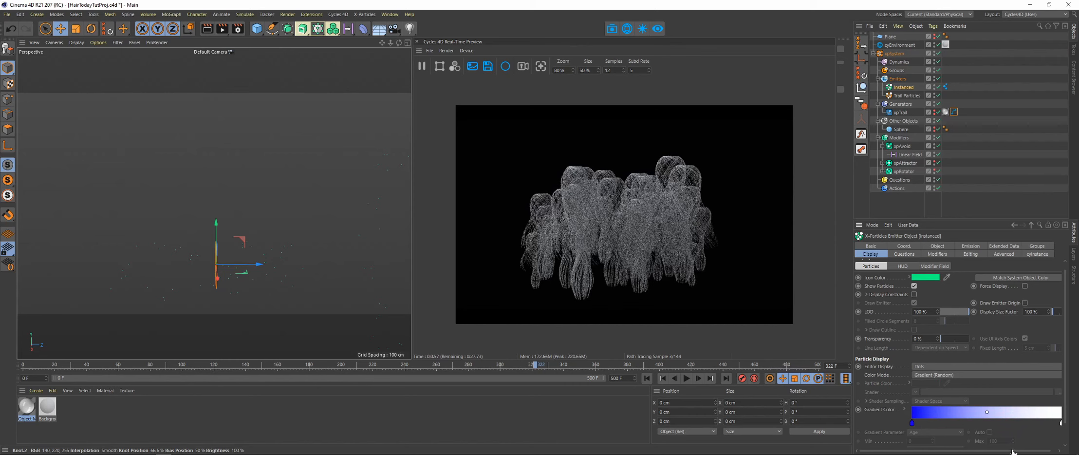
left_click(912, 422)
double_click(913, 423)
left_click_drag(882, 423, 860, 433)
left_click(898, 446)
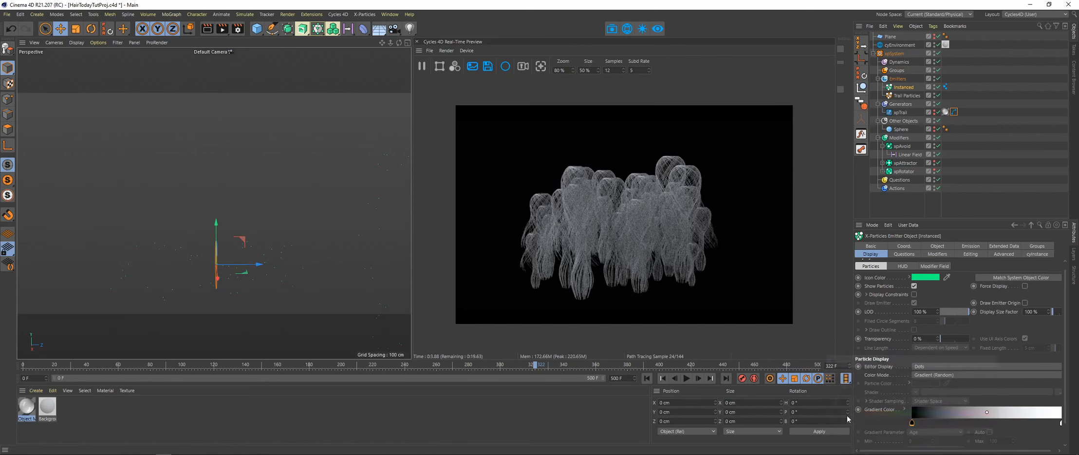
Rewind to frame 0, play the simulation to frame 337 and refresh the real-time preview.
left_click(646, 378)
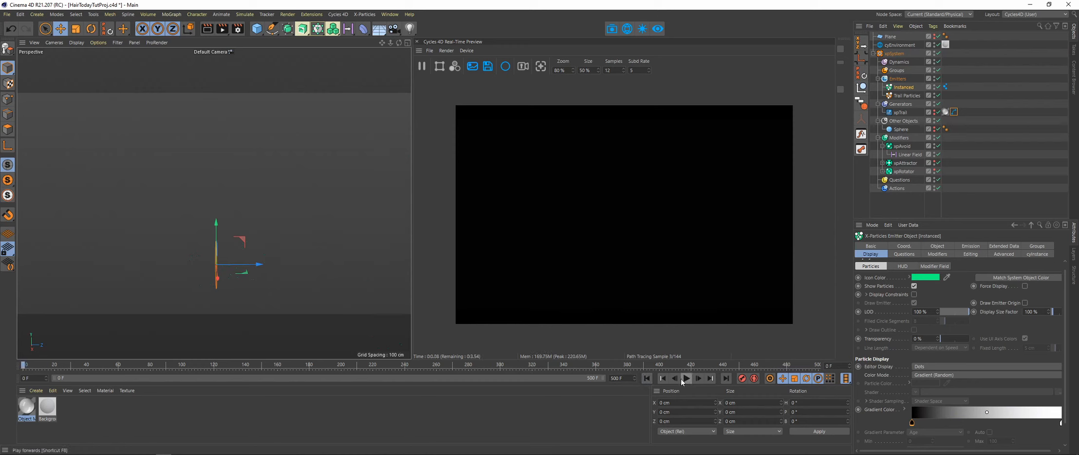
left_click(686, 378)
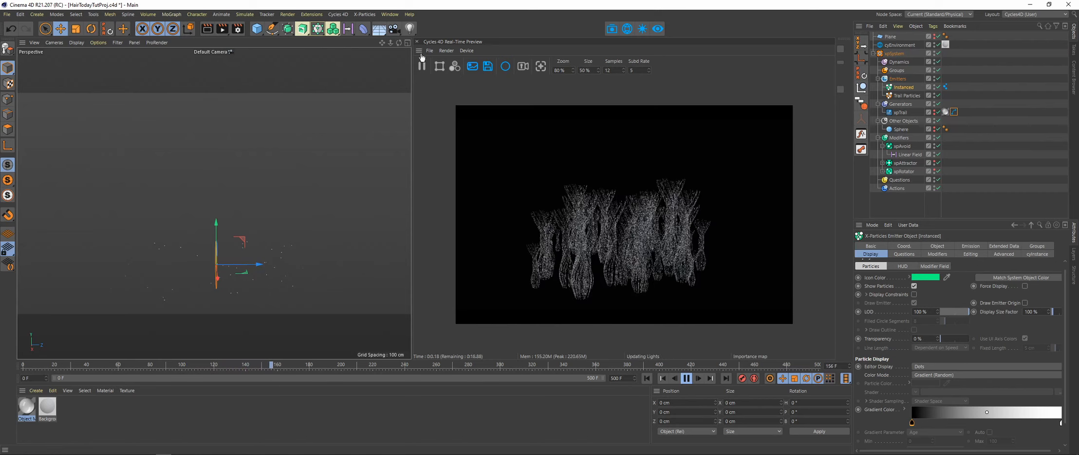
left_click(685, 379)
left_click(421, 66)
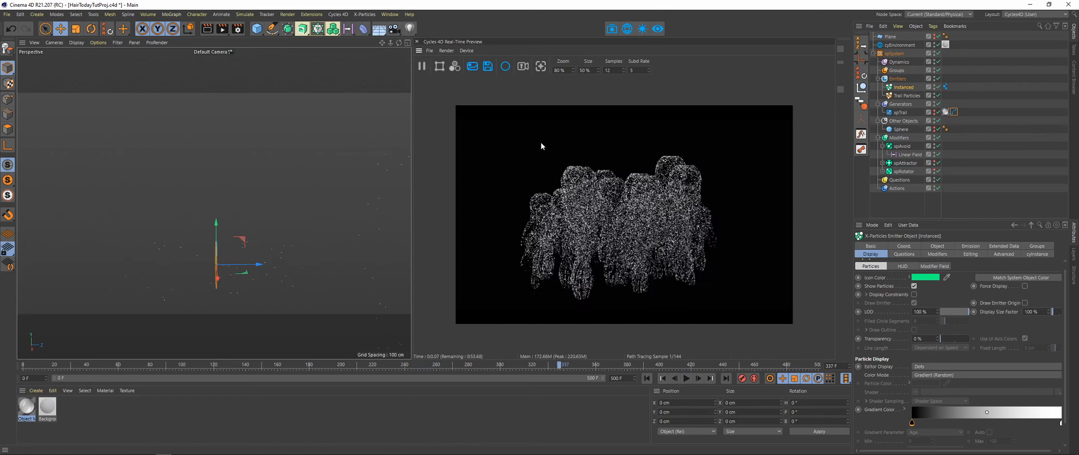
Open the Object Material in the Node Editor, enlarge the window, narrow its node list and place it beside the render.
double_click(27, 406)
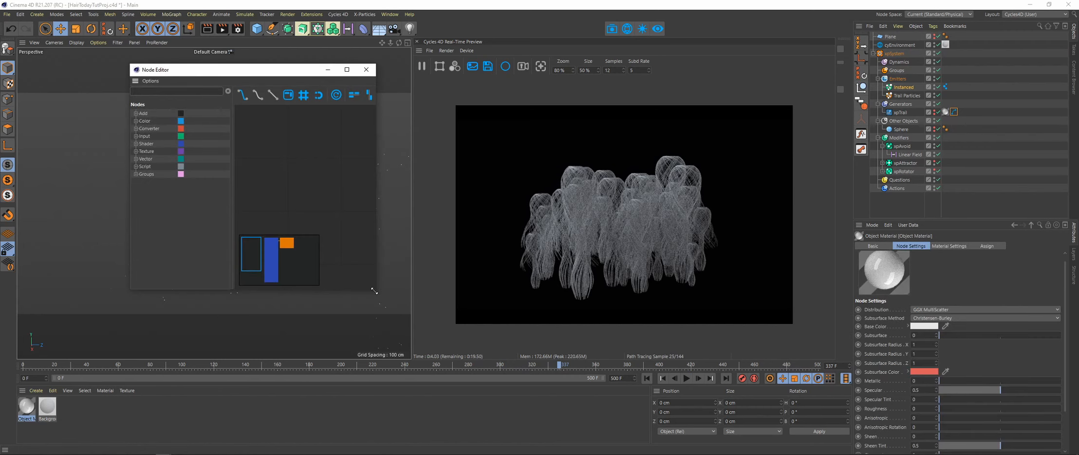
left_click_drag(685, 415, 795, 424)
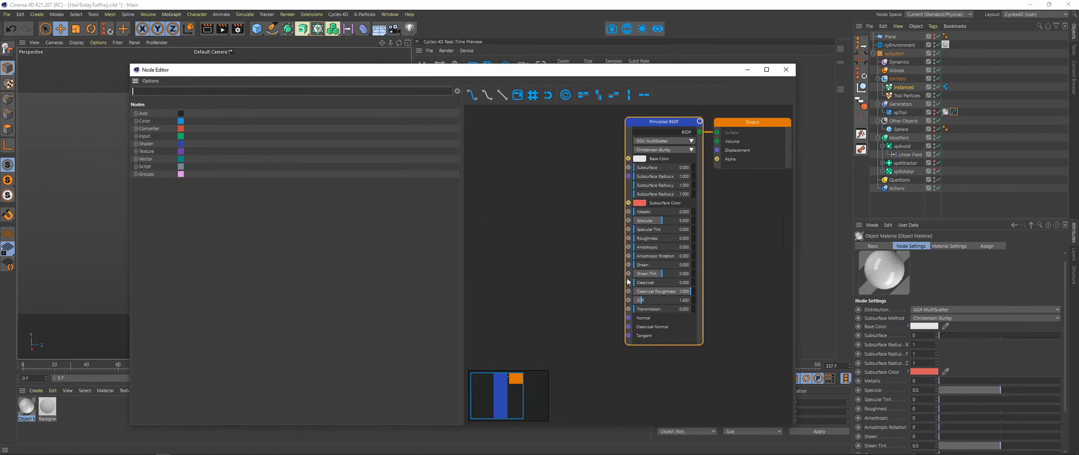
left_click_drag(463, 174, 252, 175)
left_click_drag(350, 76, 239, 46)
left_click_drag(684, 109, 505, 113)
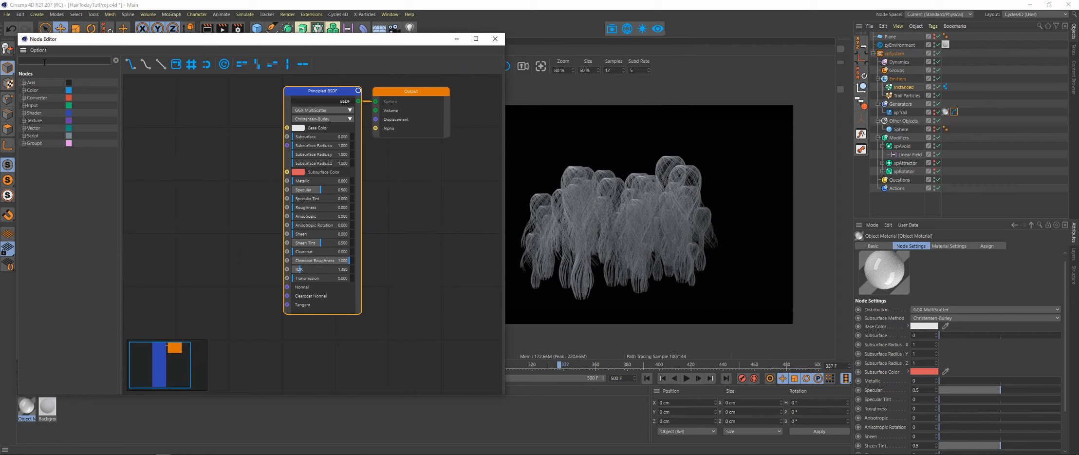
Add a Particle Info node and an Attribute node beside the Principled BSDF.
type("part")
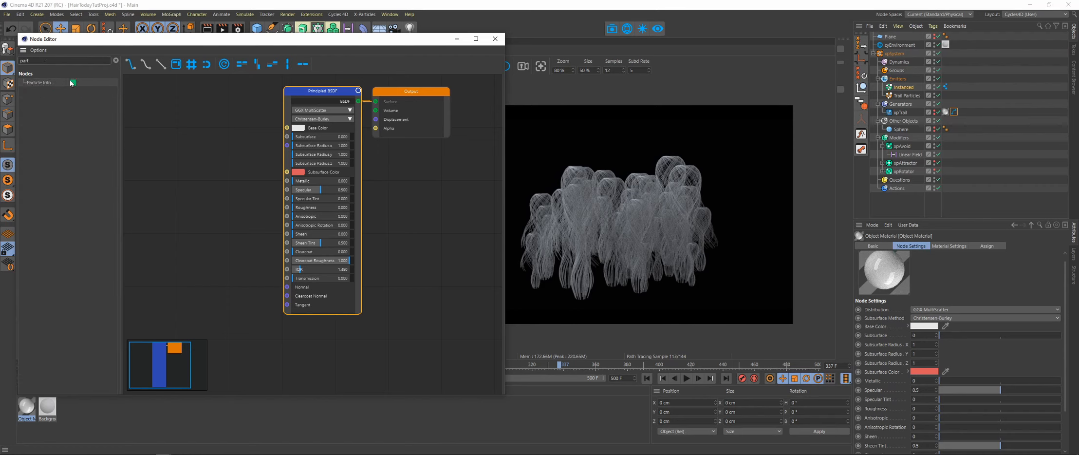
left_click_drag(164, 142, 164, 140)
middle_click_drag(298, 170, 426, 186)
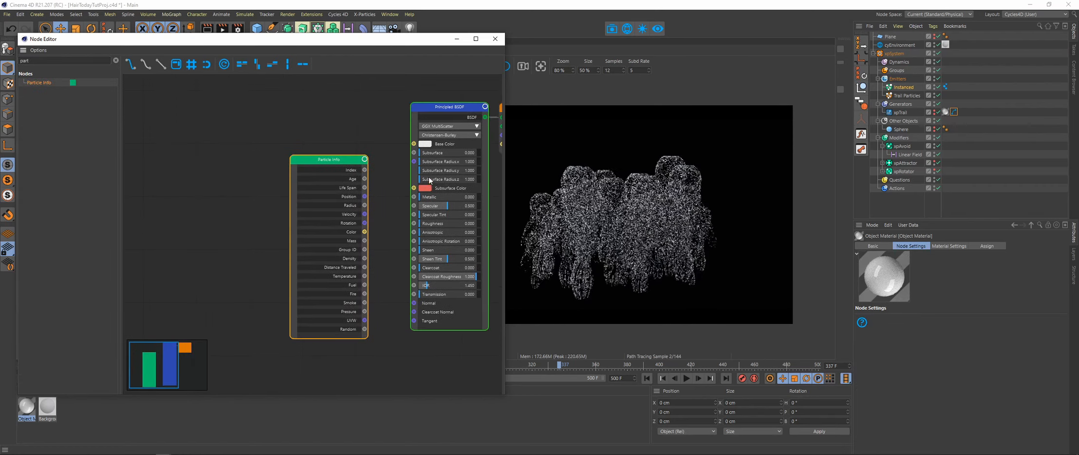
left_click_drag(33, 61, 1, 66)
type("att")
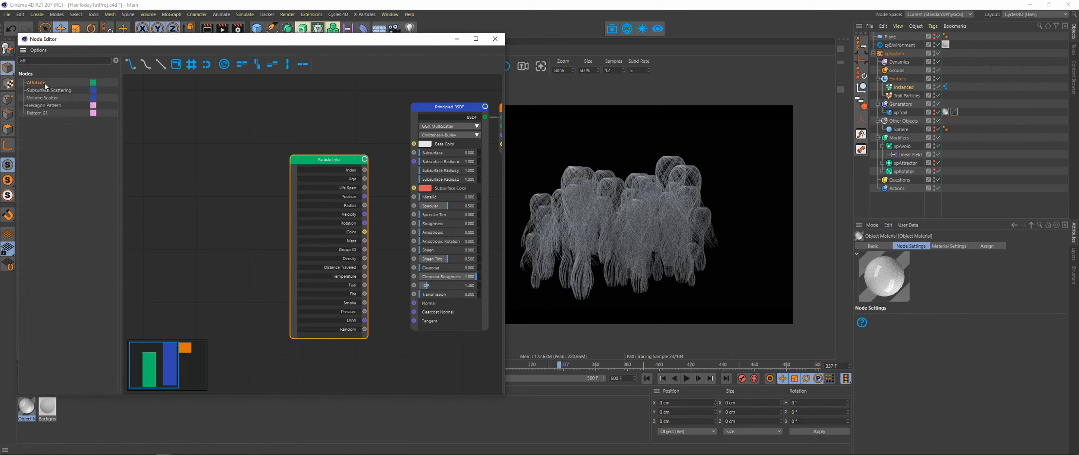
left_click_drag(46, 86, 334, 102)
middle_click_drag(369, 125, 252, 137)
Preview the Particle Info node's Color output on the trails and reposition the Node Editor window around the render.
left_click(233, 185)
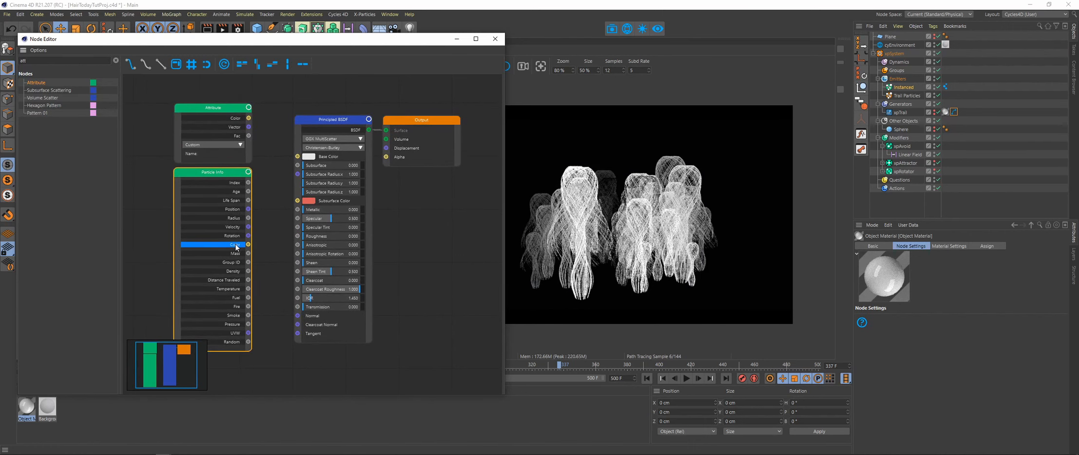
left_click_drag(393, 41, 372, 144)
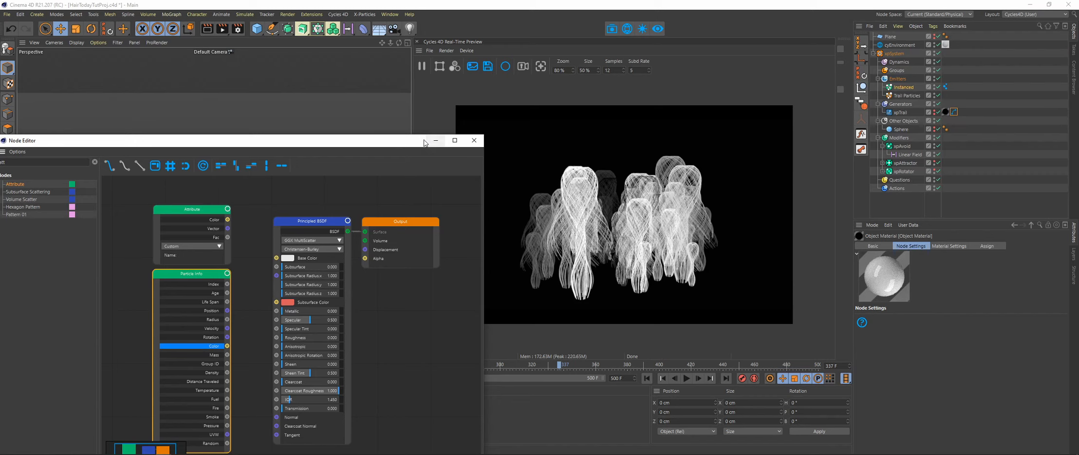
left_click_drag(421, 136, 422, 179)
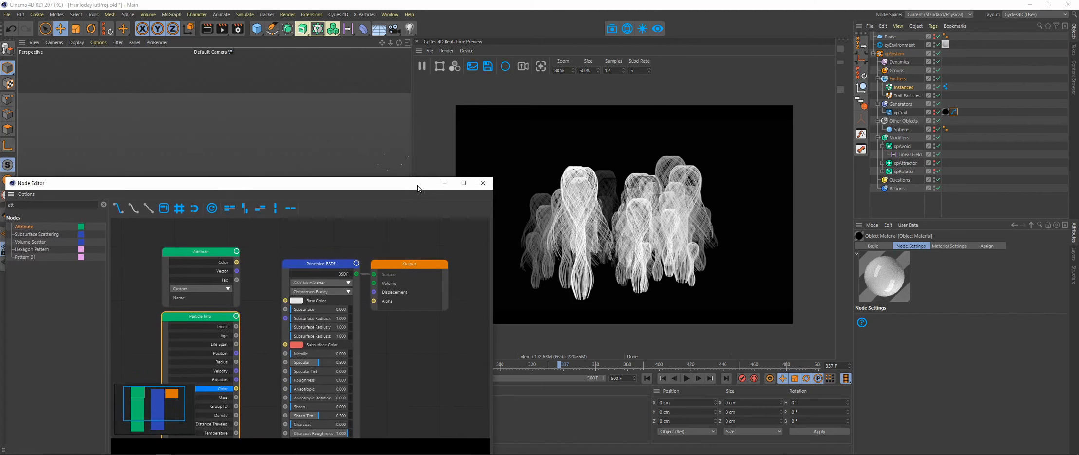
left_click_drag(339, 187, 358, 125)
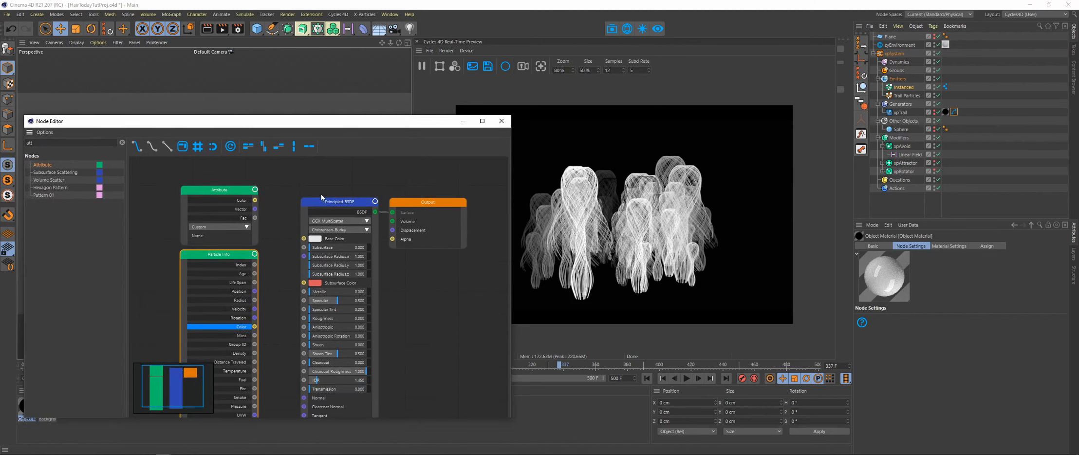
Make room before the Principled BSDF, add a Color Ramp driven by Particle Info's Color, and preview the ramp's Color output.
middle_click_drag(356, 257, 336, 225)
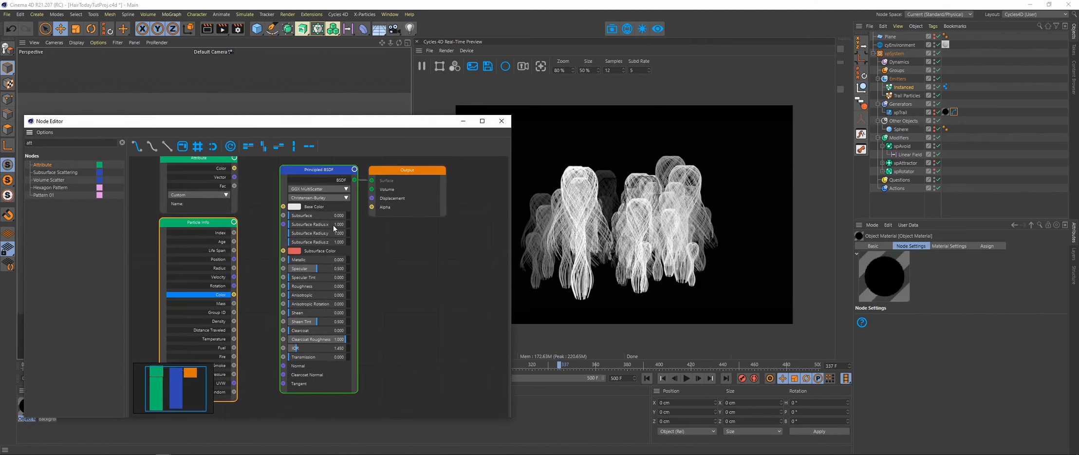
left_click_drag(253, 180, 406, 216)
left_click_drag(331, 175, 401, 186)
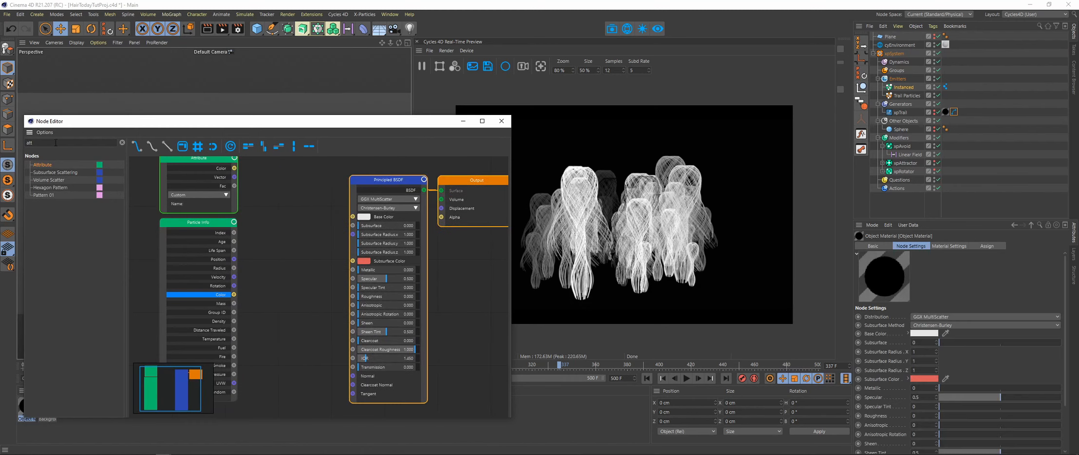
type("col")
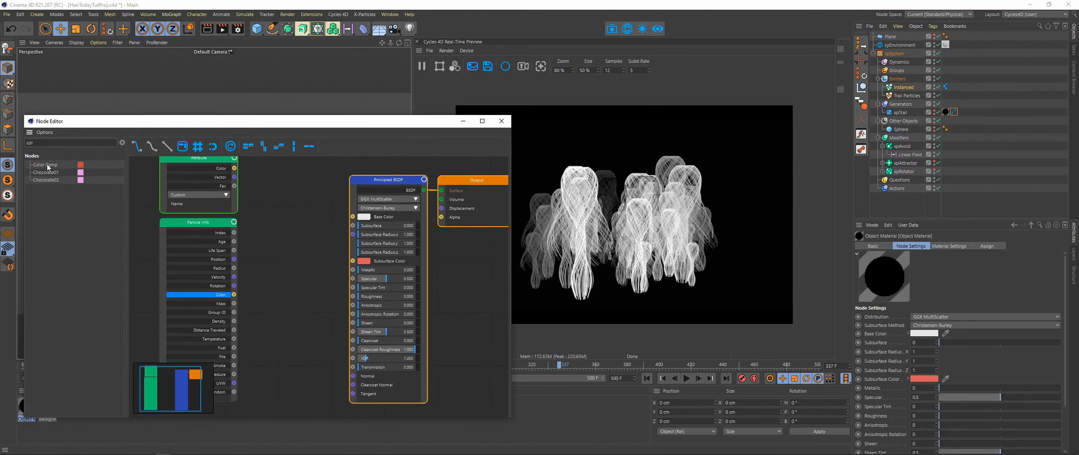
left_click_drag(259, 294, 262, 331)
left_click(304, 304)
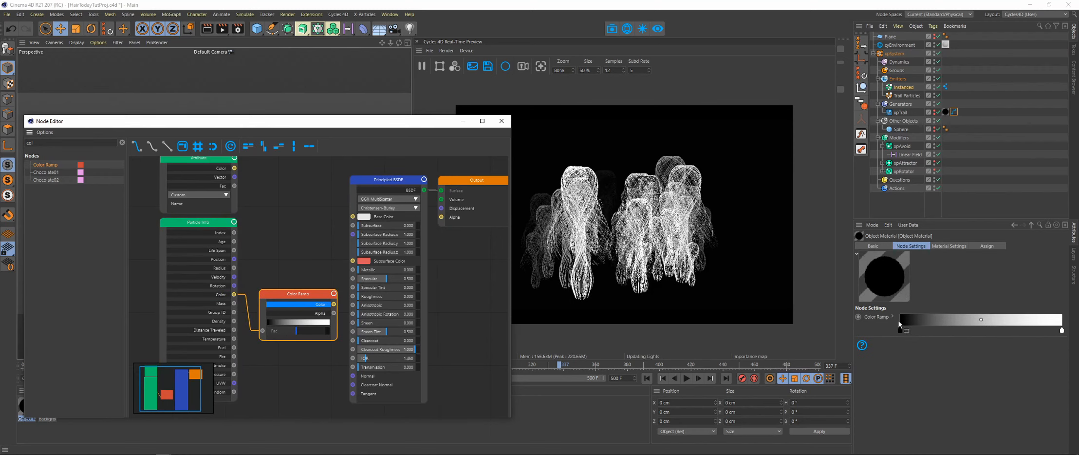
Load a black-red-yellow-white gradient preset into the Color Ramp driven by Particle Info.
left_click(891, 317)
left_click(892, 316)
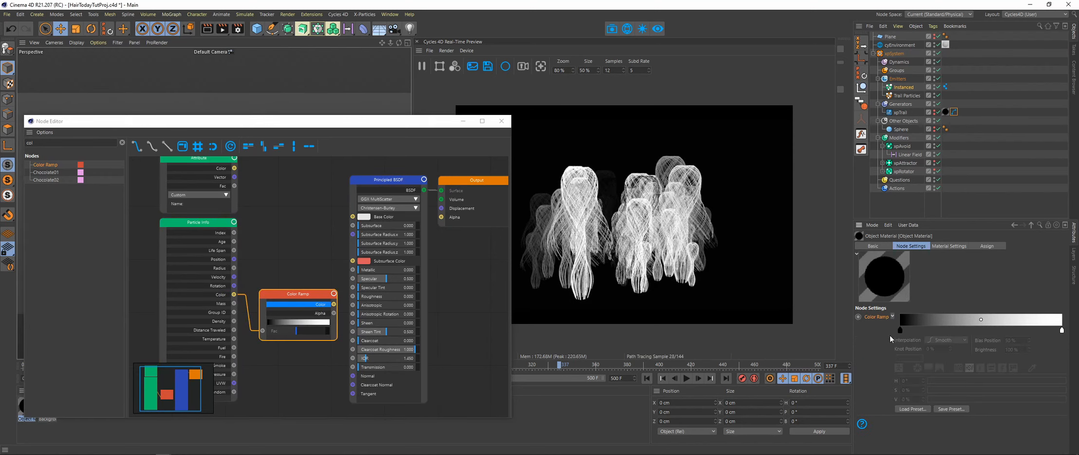
left_click(899, 409)
left_click(912, 290)
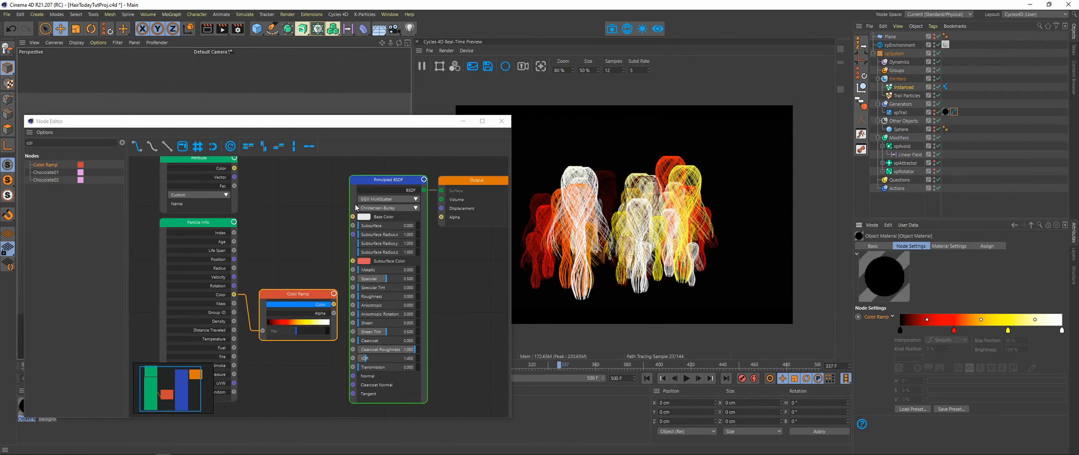
Make room before the Principled BSDF and connect the Color Ramp's Color output to its Base Color.
left_click(392, 183)
left_click_drag(390, 184, 465, 186)
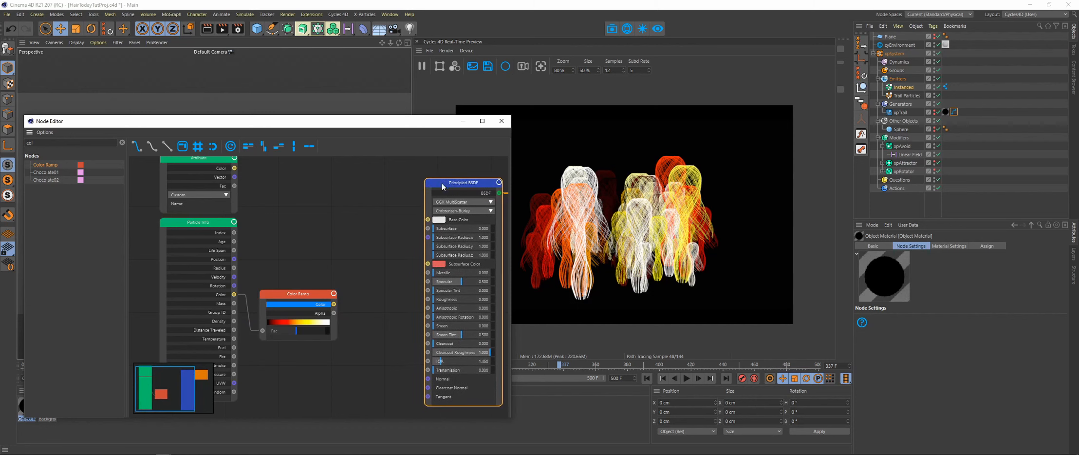
middle_click_drag(424, 186, 345, 196)
left_click_drag(255, 314, 347, 229)
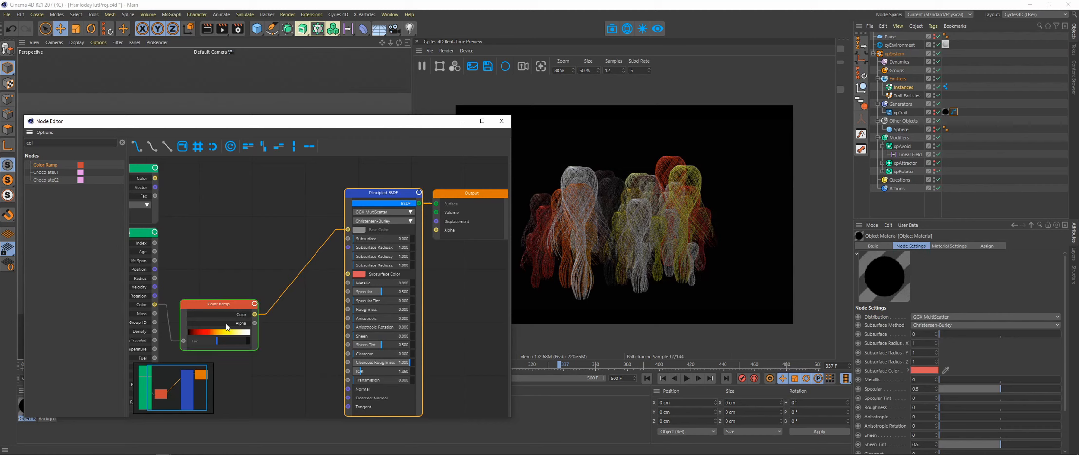
left_click(232, 304)
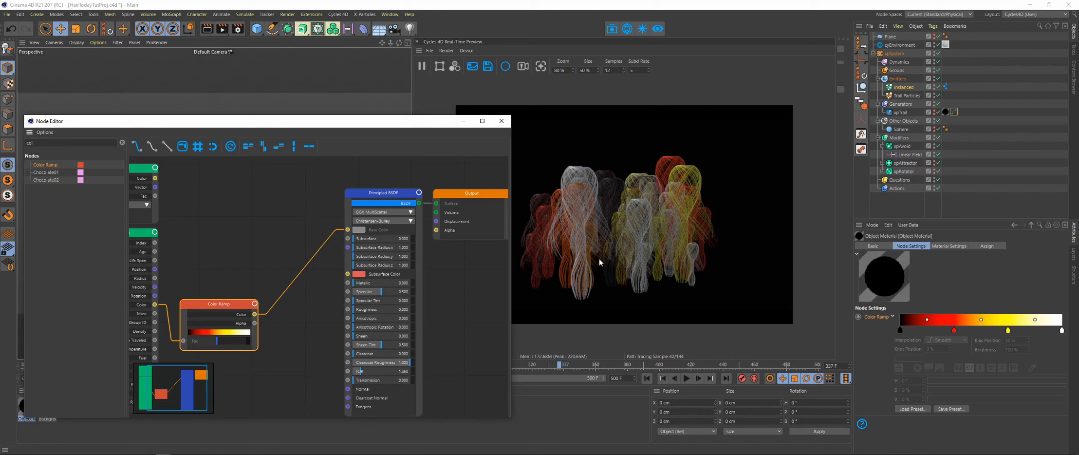
Set the Attribute node's preset to Trail and preview its Color output on the trails.
middle_click_drag(293, 202, 402, 242)
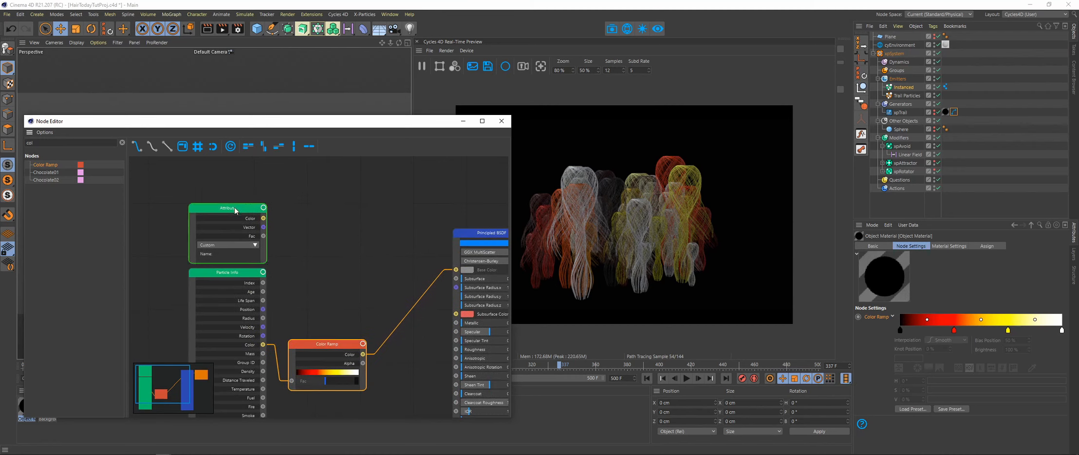
mouse_move(236, 208)
left_mouse_down()
mouse_move(236, 193)
mouse_move(234, 208)
left_mouse_up()
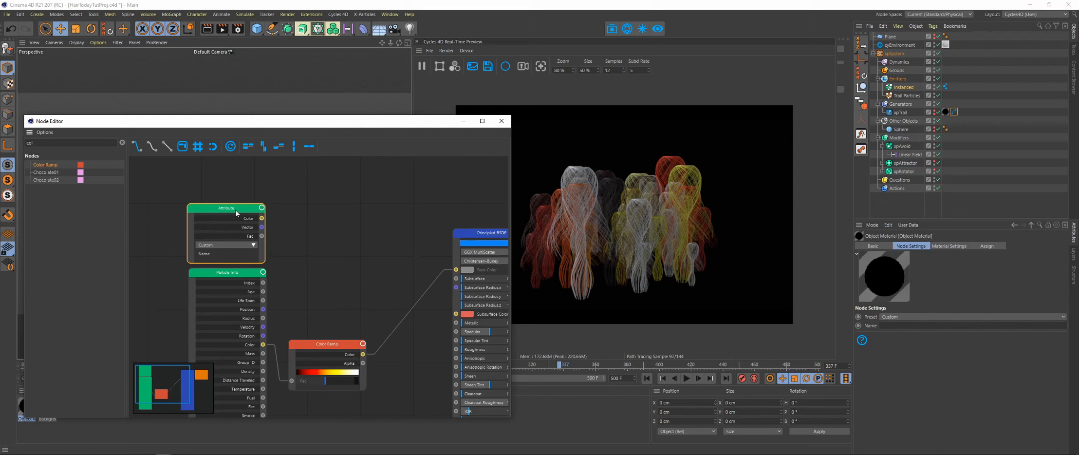
left_click(253, 245)
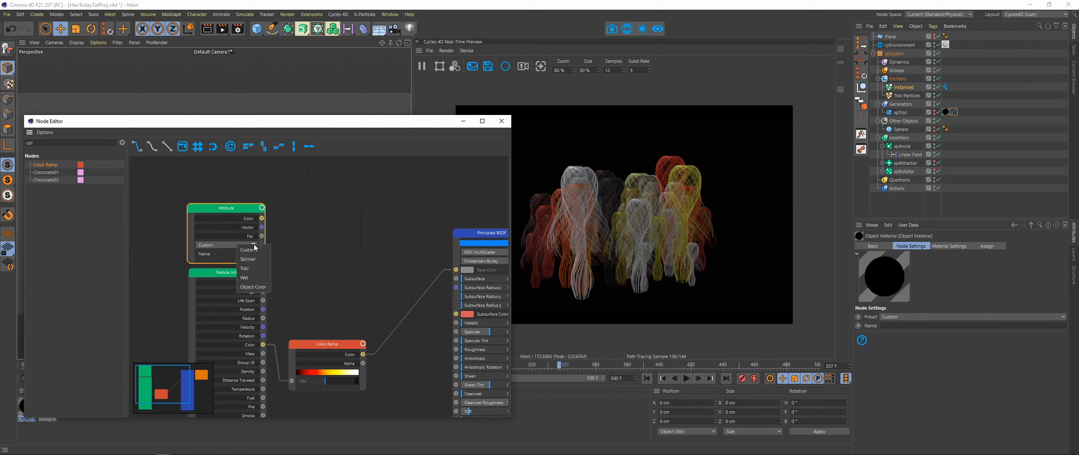
left_click(262, 270)
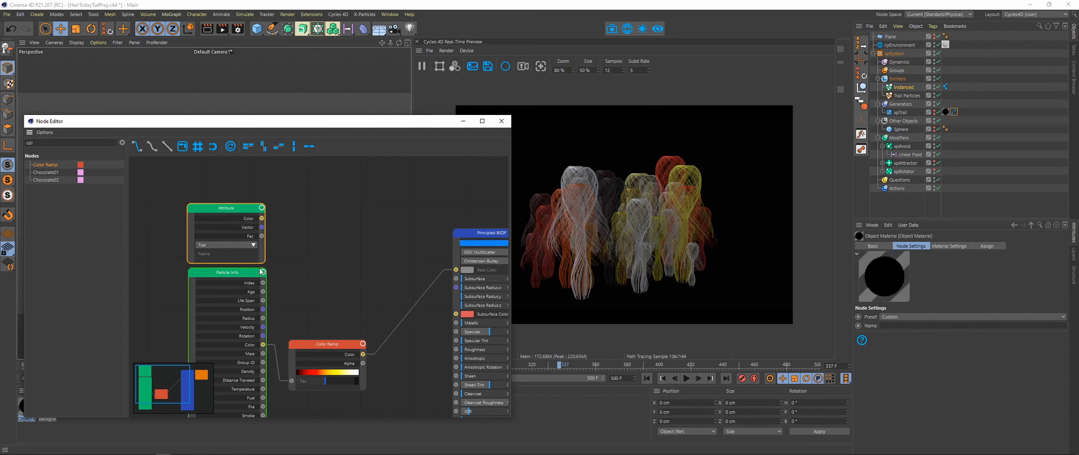
left_click(249, 221)
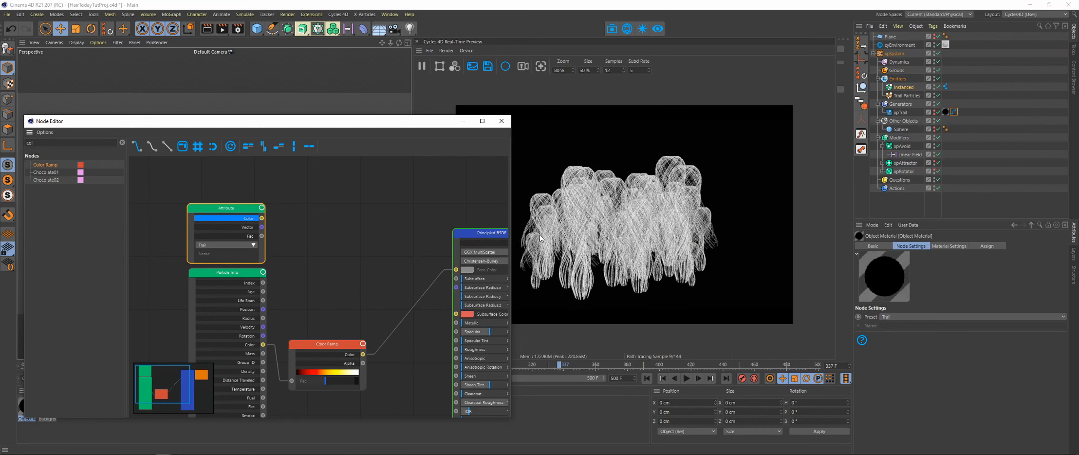
Add a second Color Ramp driven by the Attribute node's Color and shift its black knot almost to the white end.
left_click(57, 143)
type("color")
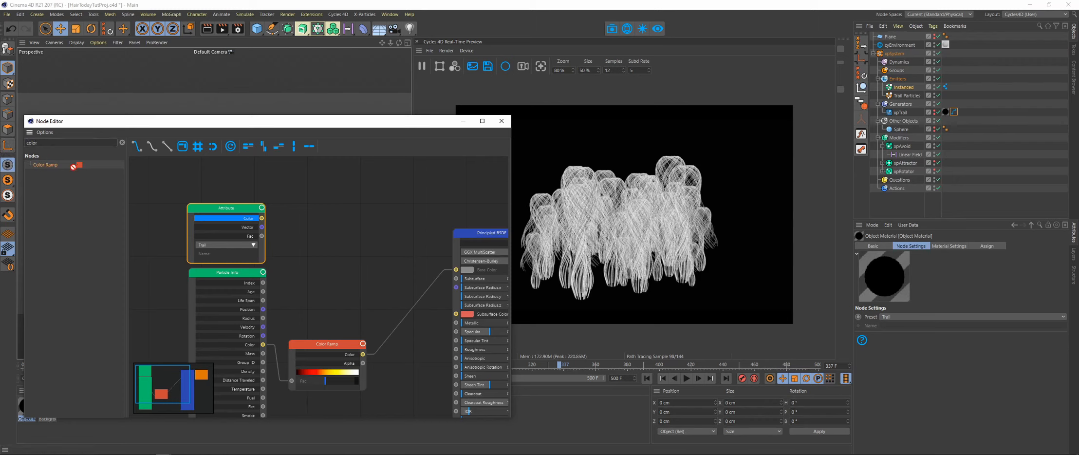
left_click_drag(73, 166, 324, 263)
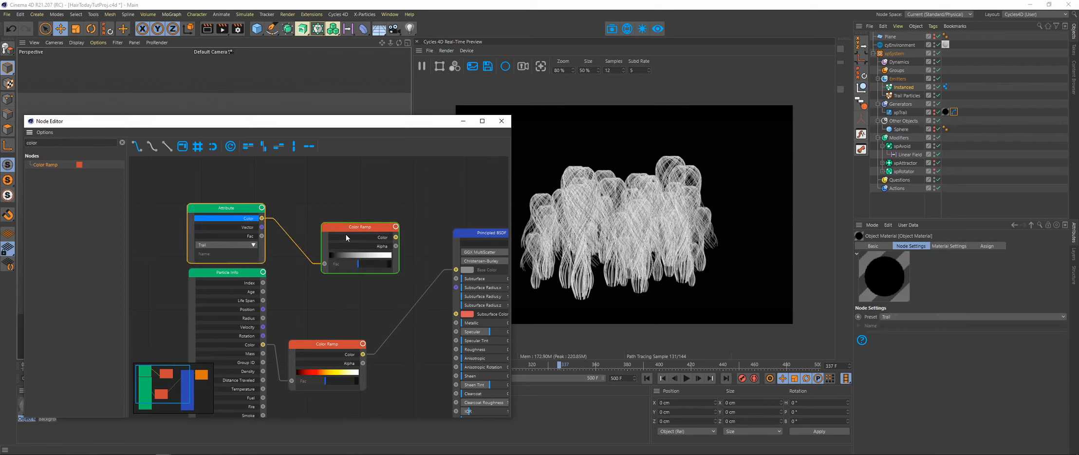
left_click_drag(346, 238, 319, 219)
left_click(908, 330)
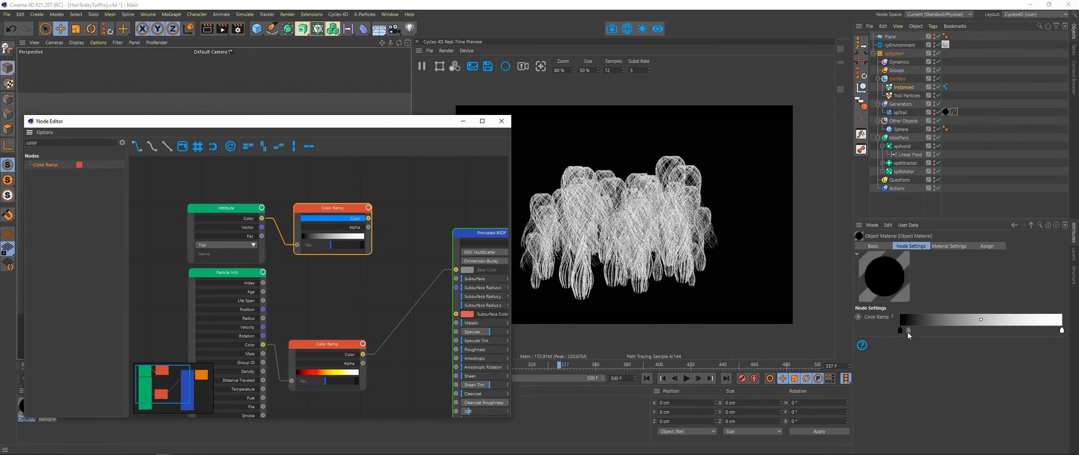
left_click_drag(907, 331, 1061, 331)
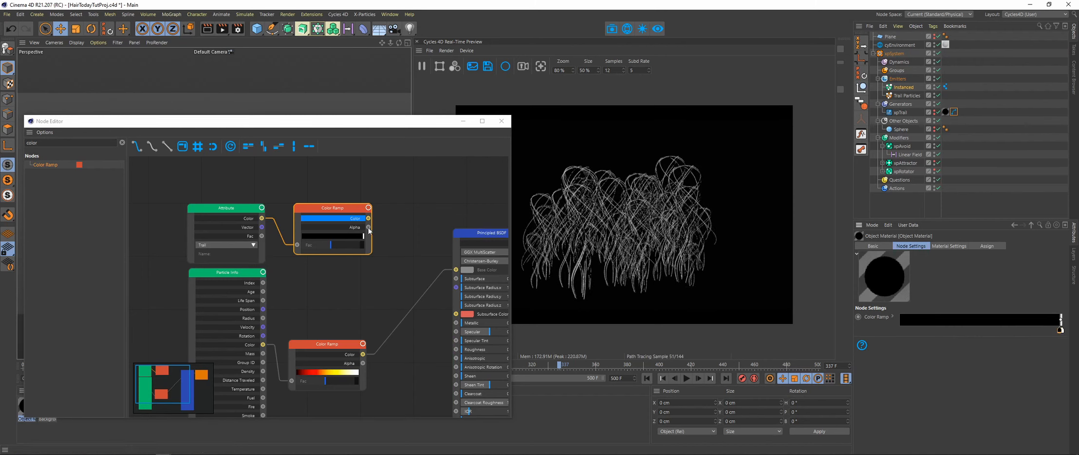
Move the Principled BSDF down, add an Emission shader above it, and lower the second Color Ramp.
middle_click_drag(390, 226, 286, 205)
left_click_drag(388, 216, 328, 274)
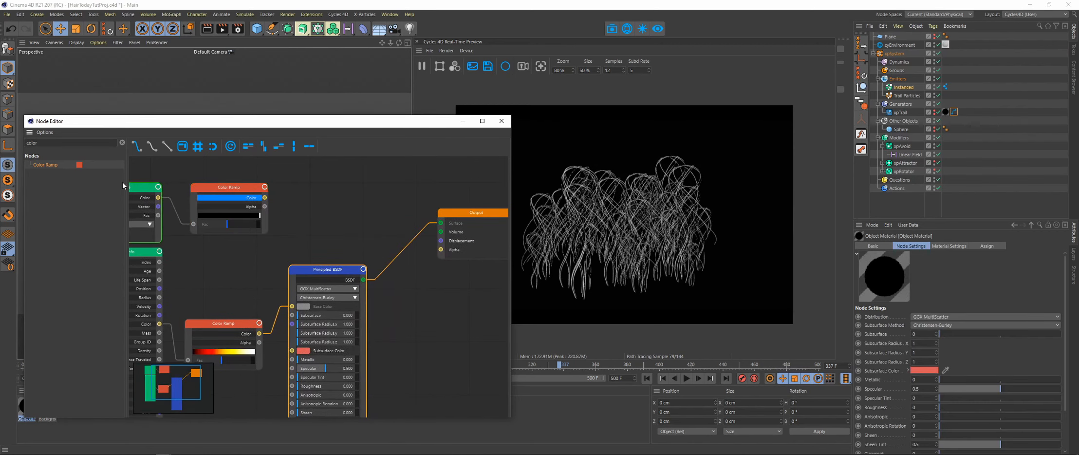
type("emit")
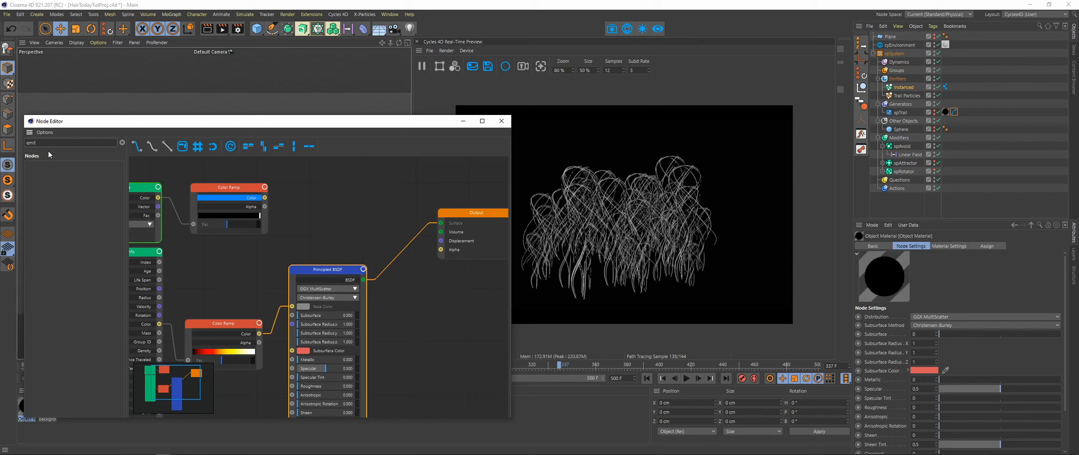
key("BackSpace")
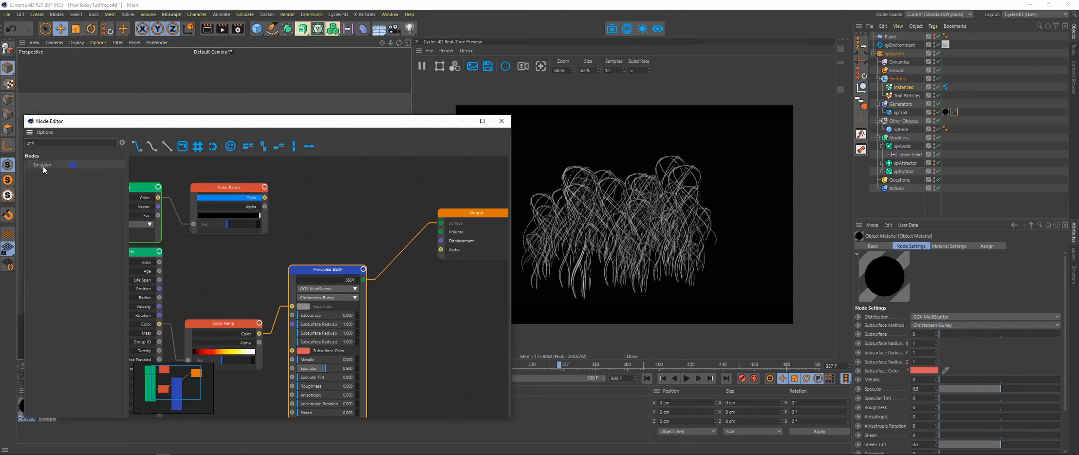
left_click_drag(218, 188, 240, 211)
Add a Mix Shader that blends the Emission and Principled BSDF shaders, with the black-and-white Color Ramp driving its Fac.
type("mix")
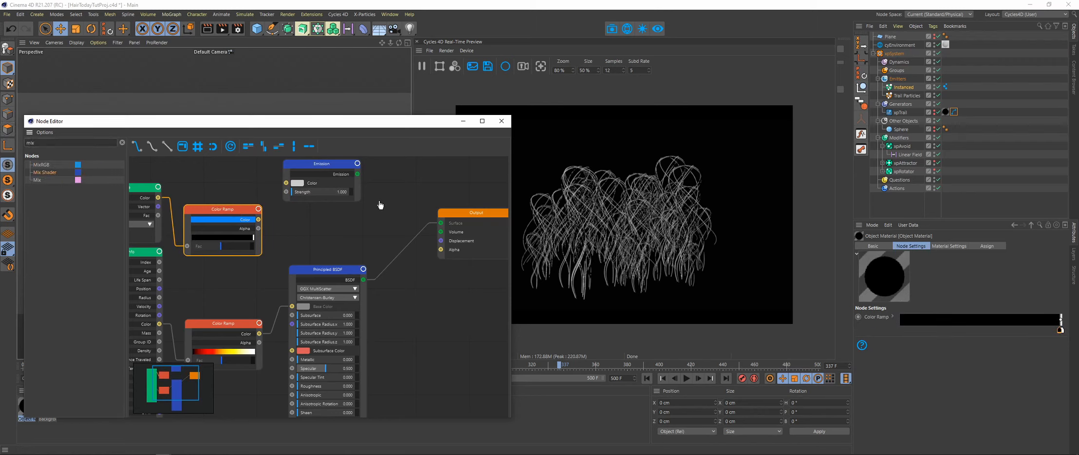
left_click_drag(379, 205, 381, 205)
left_click_drag(359, 177, 383, 242)
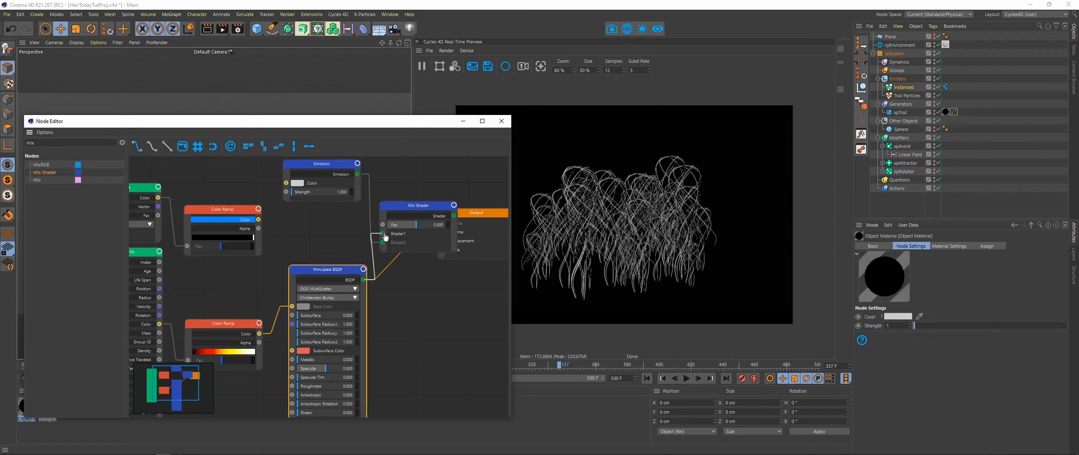
left_click_drag(258, 219, 383, 226)
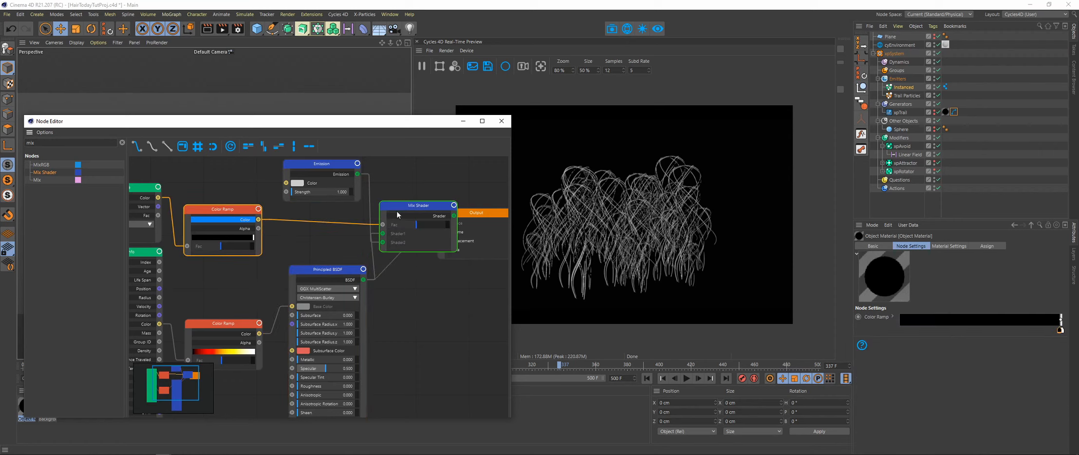
Separate the Mix Shader from the Output node and preview its Shader output on the trails.
middle_click_drag(429, 216, 343, 217)
left_click_drag(395, 215, 437, 244)
left_click(350, 216)
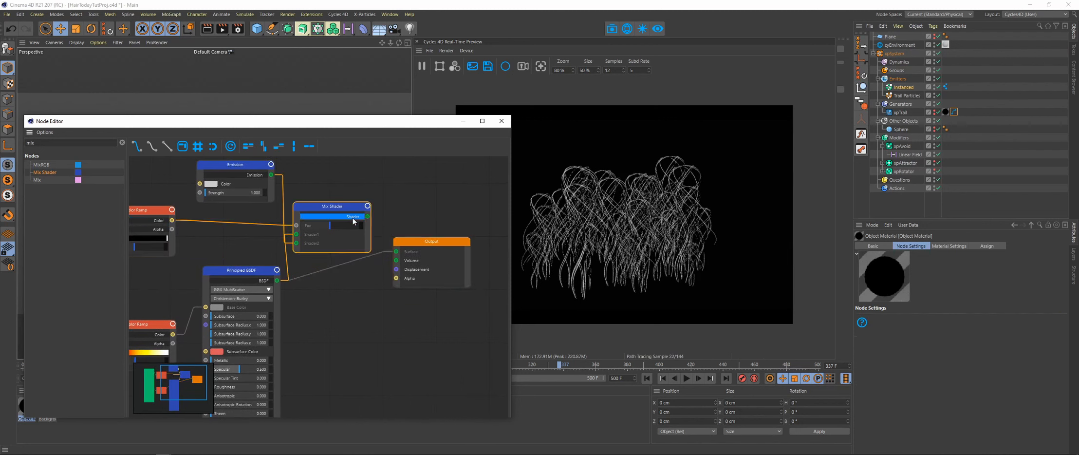
left_click_drag(349, 212, 356, 205)
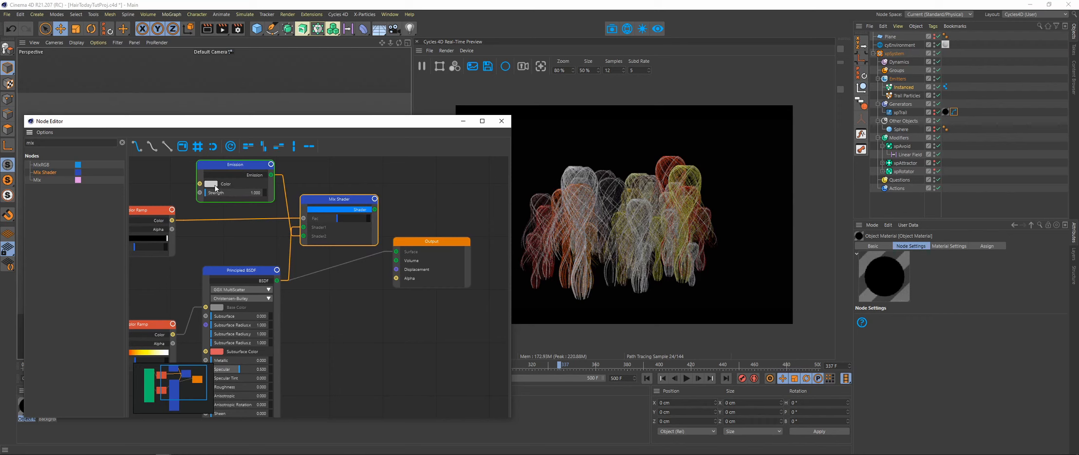
Set the Emission shader's color to white and its strength to about 3.179.
left_click(215, 187)
left_click_drag(285, 202, 293, 203)
left_click(201, 216)
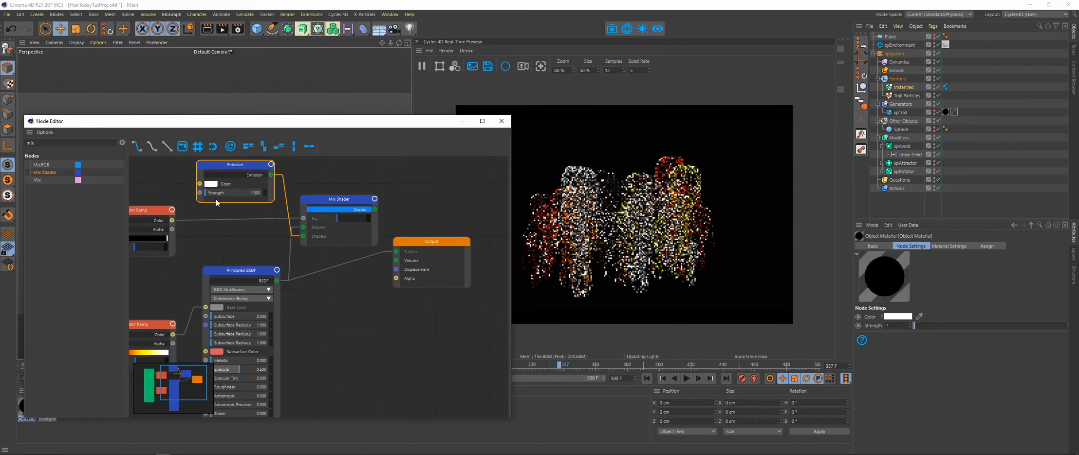
left_click_drag(218, 195, 208, 195)
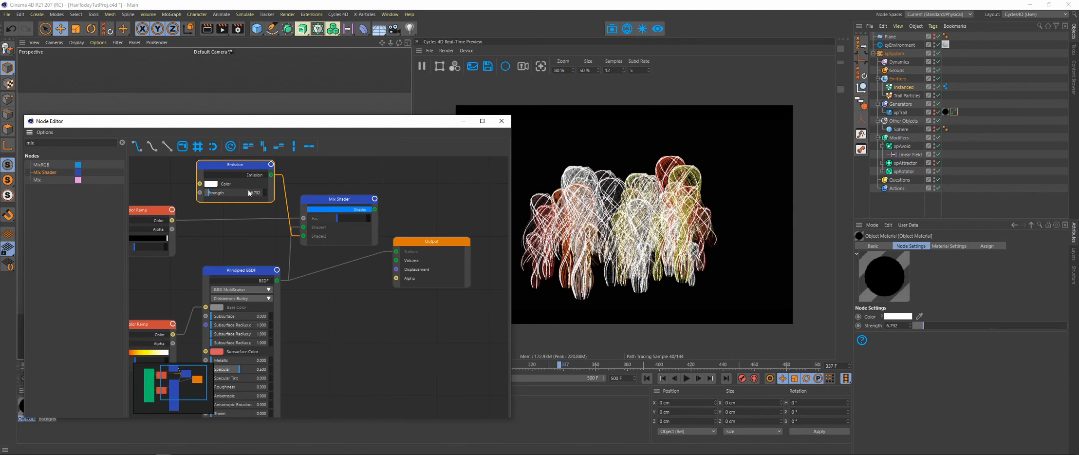
left_click_drag(210, 197, 207, 197)
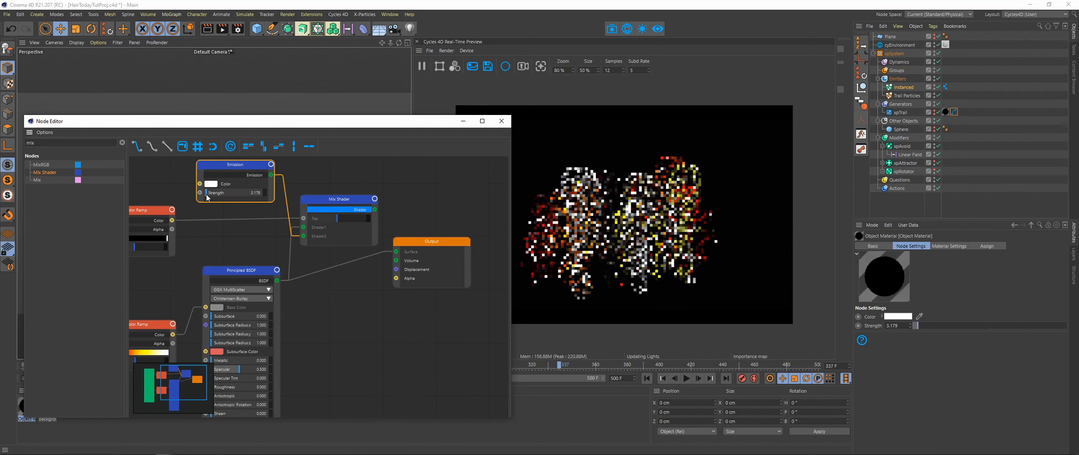
Delete every node except the Principled BSDF and the Output, leaving the Principled BSDF connected to Surface.
scroll(305, 244, "down", 5)
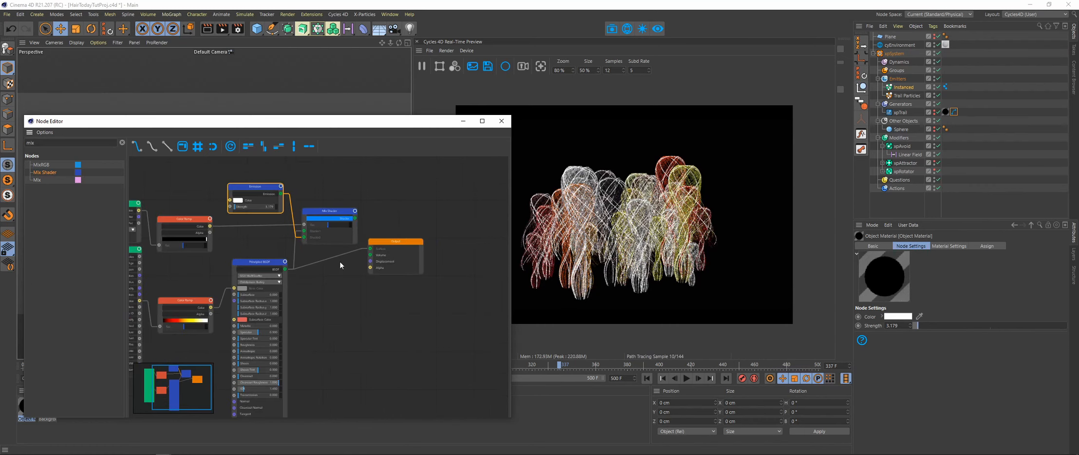
left_click_drag(241, 197, 322, 318)
key("Delete")
left_click_drag(381, 245, 381, 253)
left_click_drag(345, 190, 414, 238)
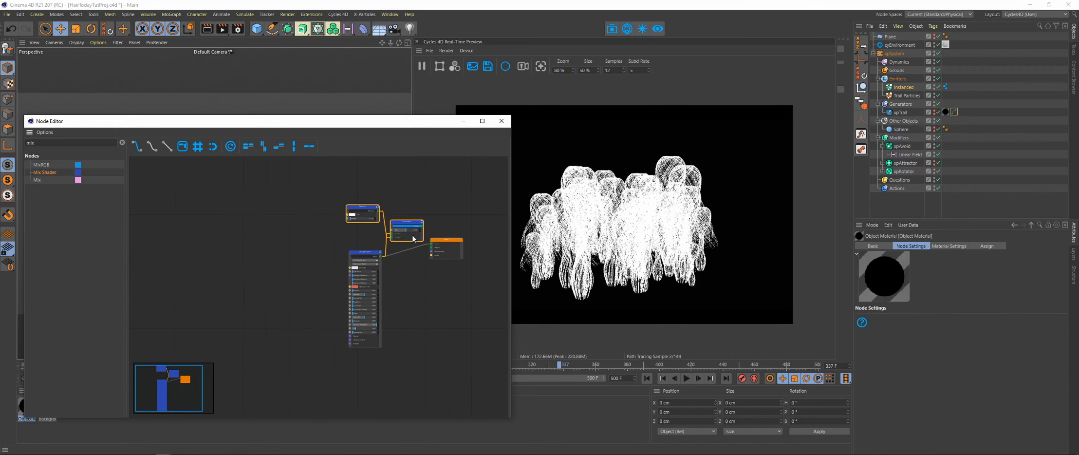
key("Delete")
scroll(362, 252, "up", 4)
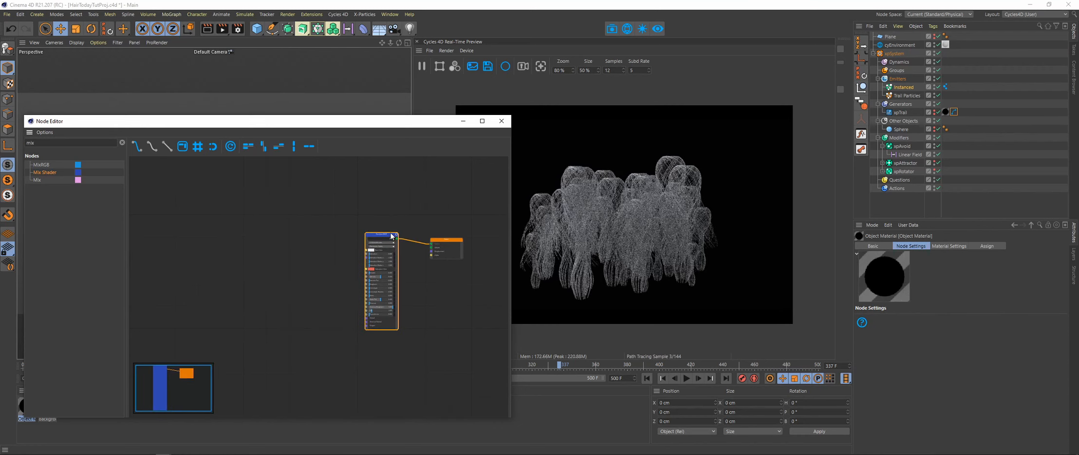
Set the Principled BSDF's Base Color to a near-black grey (V 7%) and its Roughness to 0.257, and close the Node Editor.
left_click(353, 265)
left_click(350, 269)
left_click(306, 286)
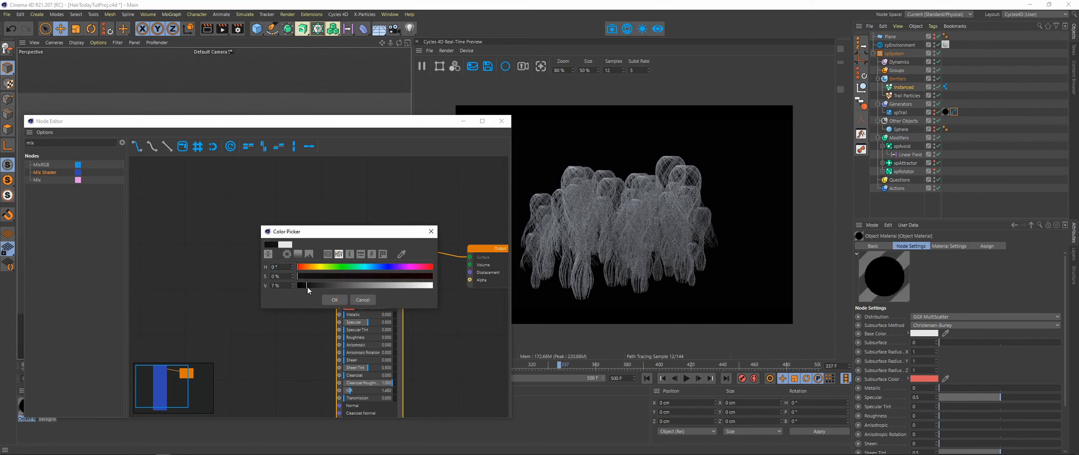
left_click(335, 299)
middle_click_drag(344, 265, 342, 203)
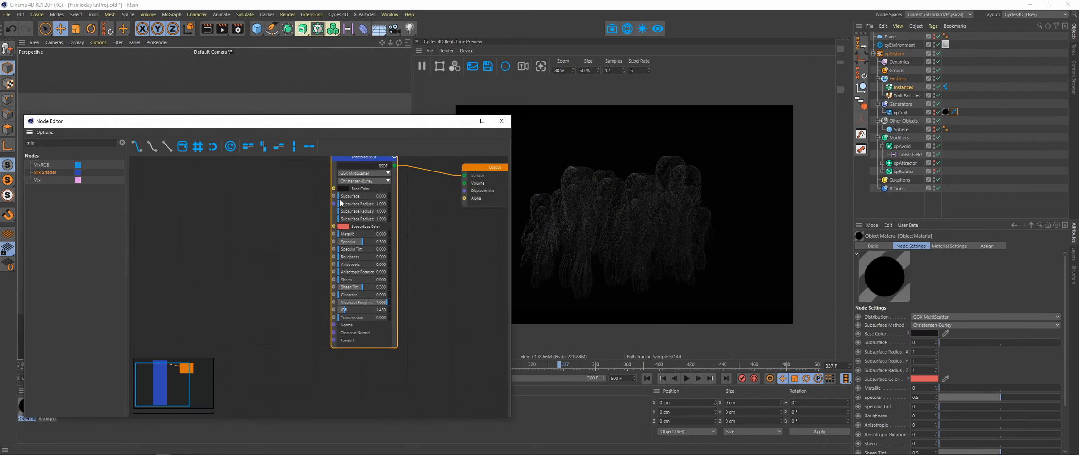
left_click(351, 259)
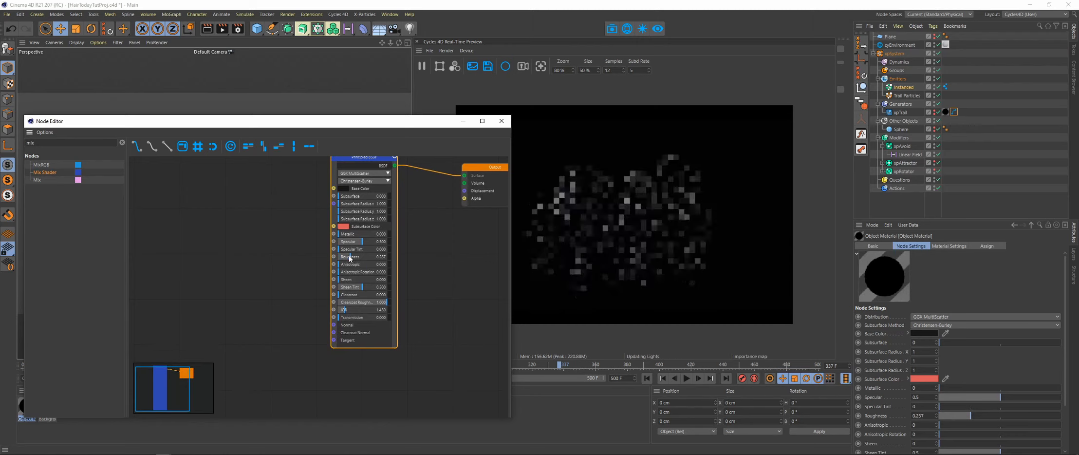
left_click(502, 120)
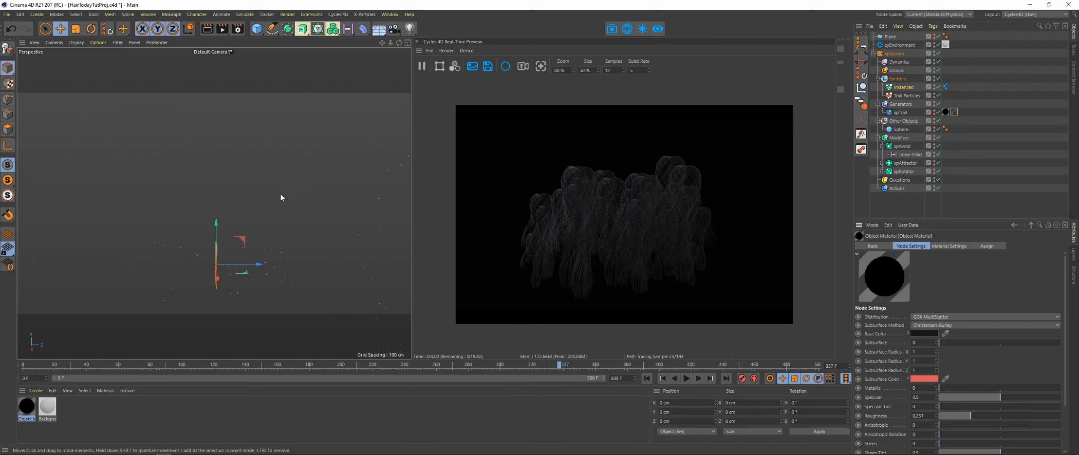
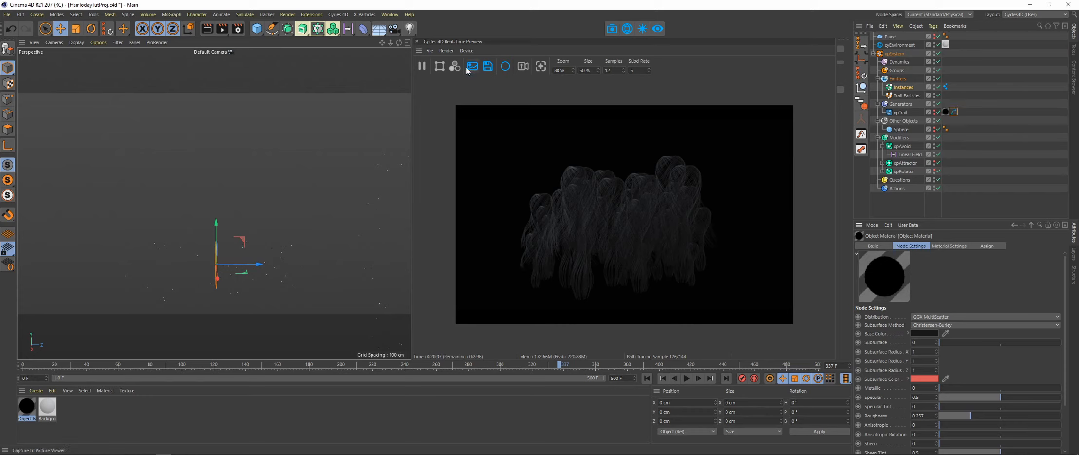
Save the project and pause the Cycles 4D real-time preview.
key("ctrl+s")
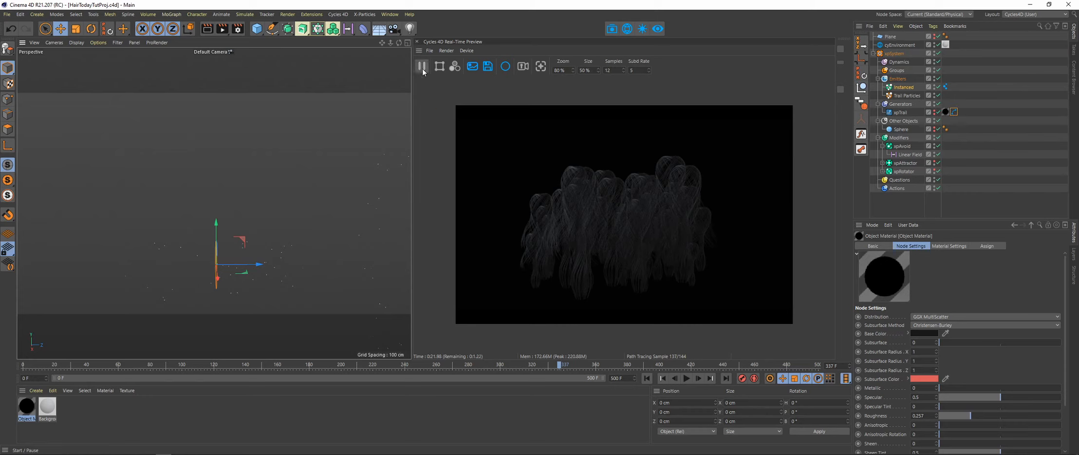
left_click(422, 66)
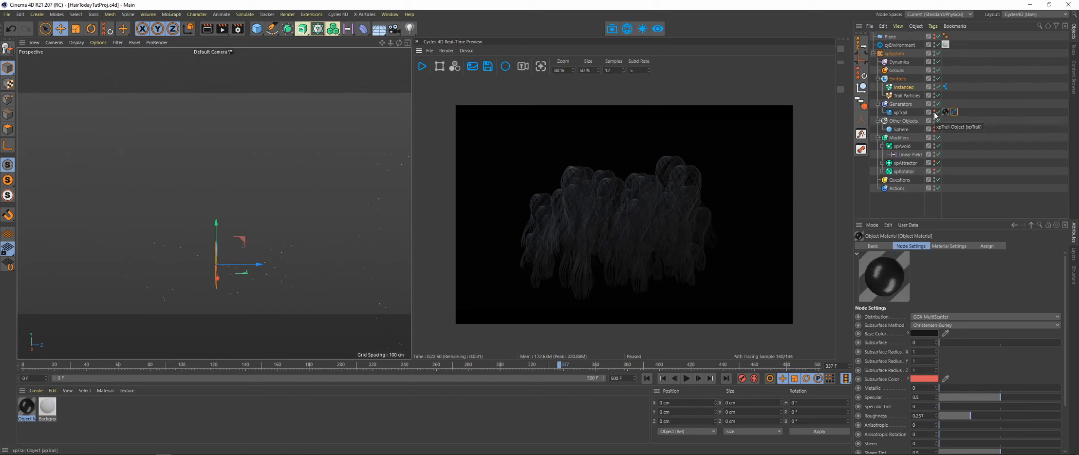
Show the xpTrail object in the viewport again so that its full twisting trails are in view.
left_click(934, 114)
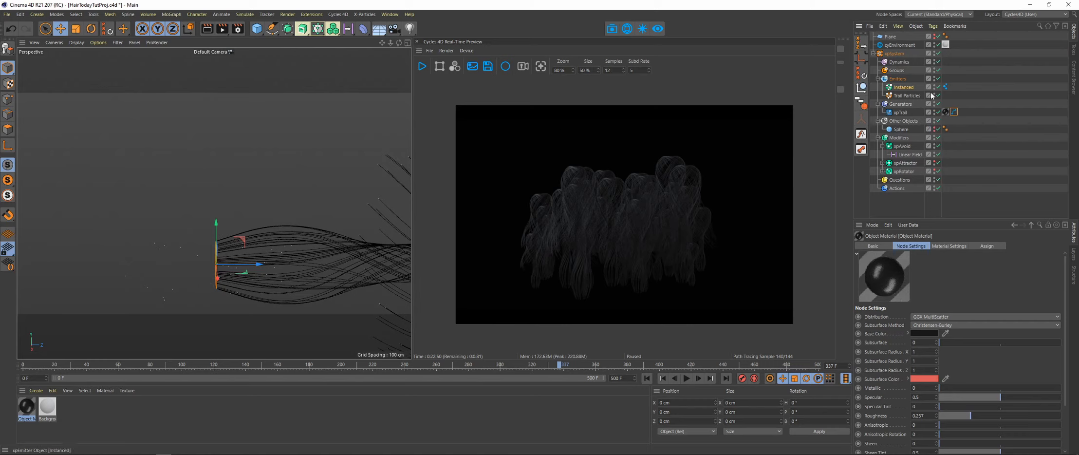
right_click_drag(367, 248, 297, 250, "alt")
middle_click_drag(338, 247, 221, 214, "alt")
right_click_drag(218, 200, 286, 198, "alt")
middle_click_drag(284, 193, 243, 173, "alt")
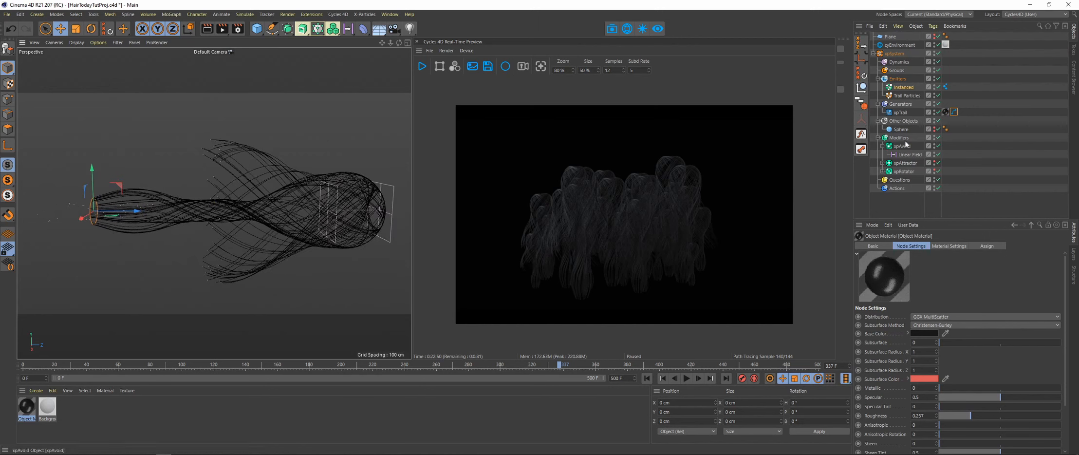
Add an xpSkinner object from the system's Generators folder.
left_click(907, 96)
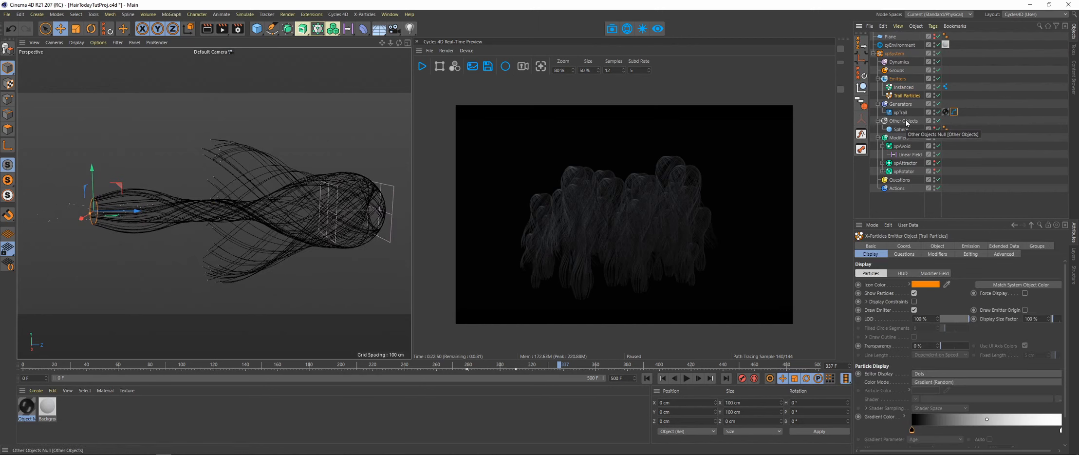
left_click(900, 104)
left_click(907, 285)
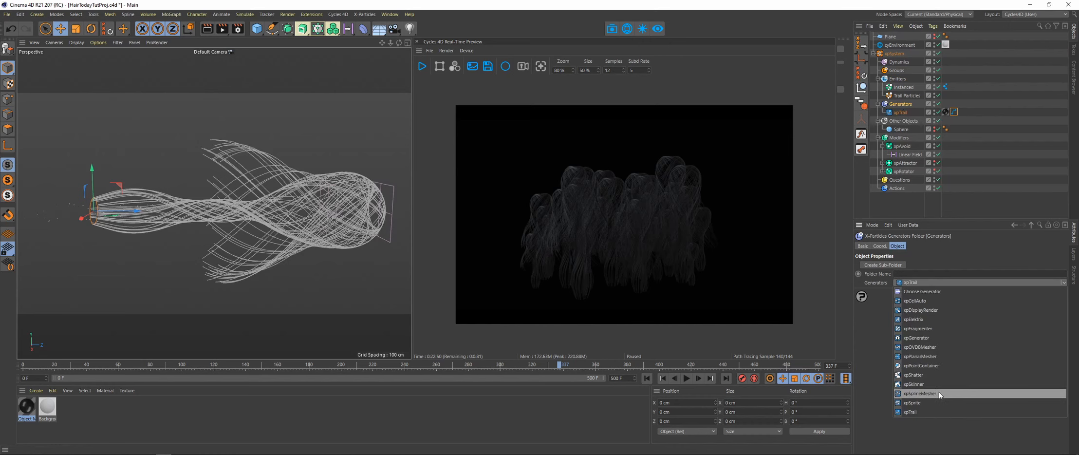
left_click(931, 383)
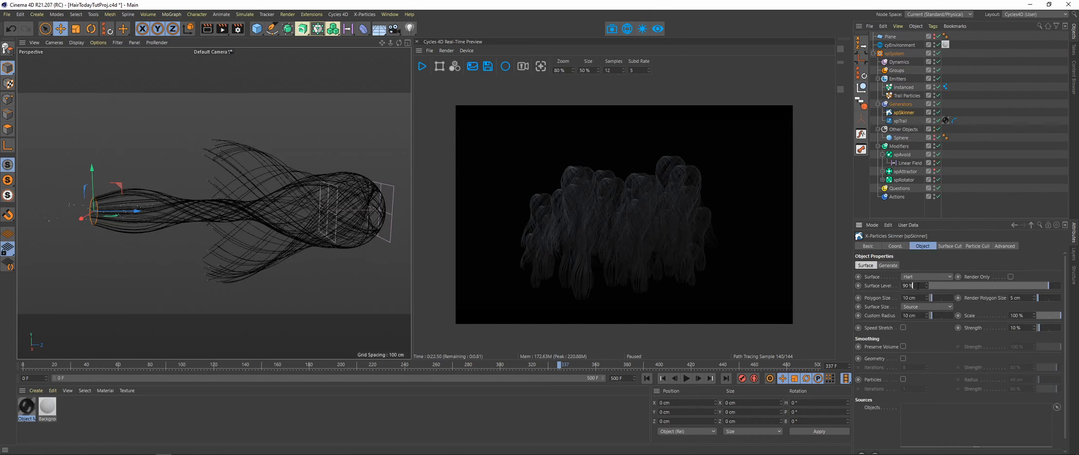
Set the xpSkinner's Surface Level to 0 % and its Polygon Size, Render Polygon Size and Custom Radius to 0.2 cm.
type("0")
key("Return")
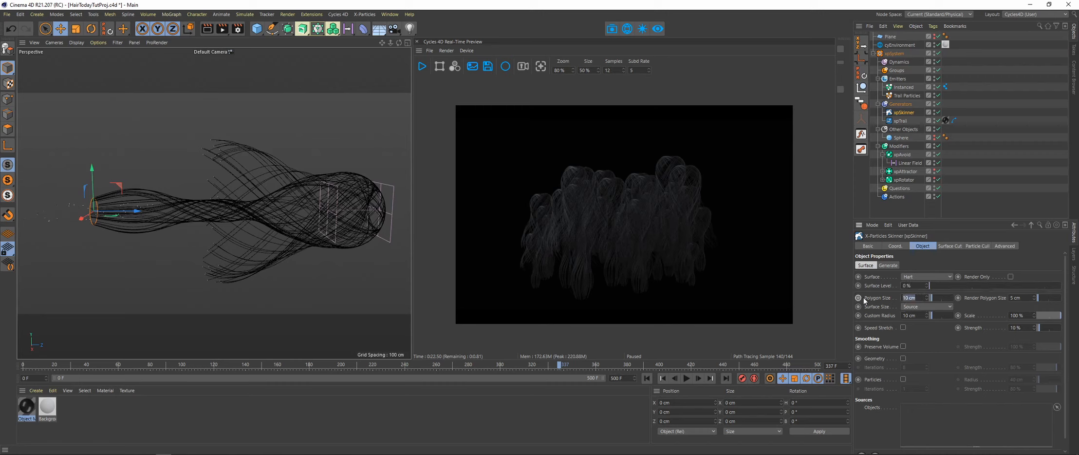
type("2")
key("Tab")
key("Tab")
type(".2")
Add the Trail Particles emitter to the xpSkinner's source objects, rewind to frame 0 and play the first few frames.
left_click(905, 97)
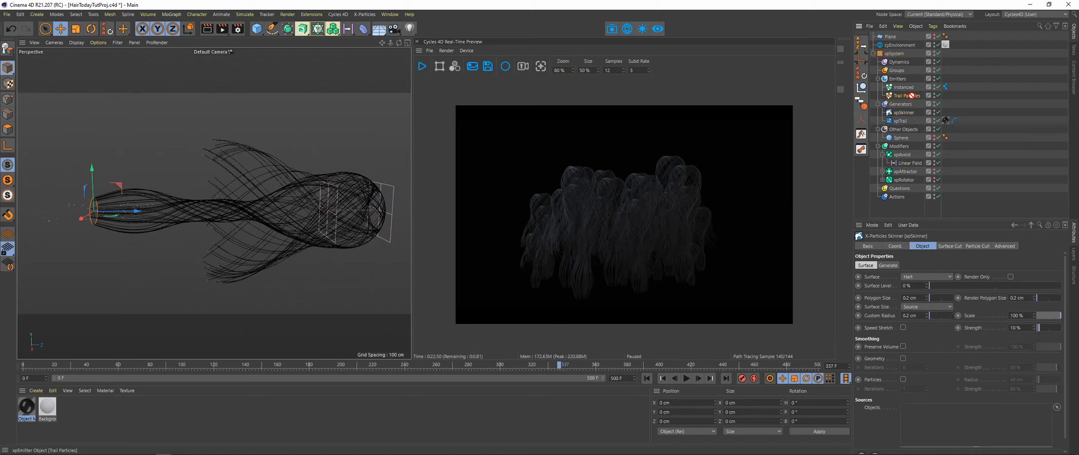
left_click_drag(913, 408, 913, 413)
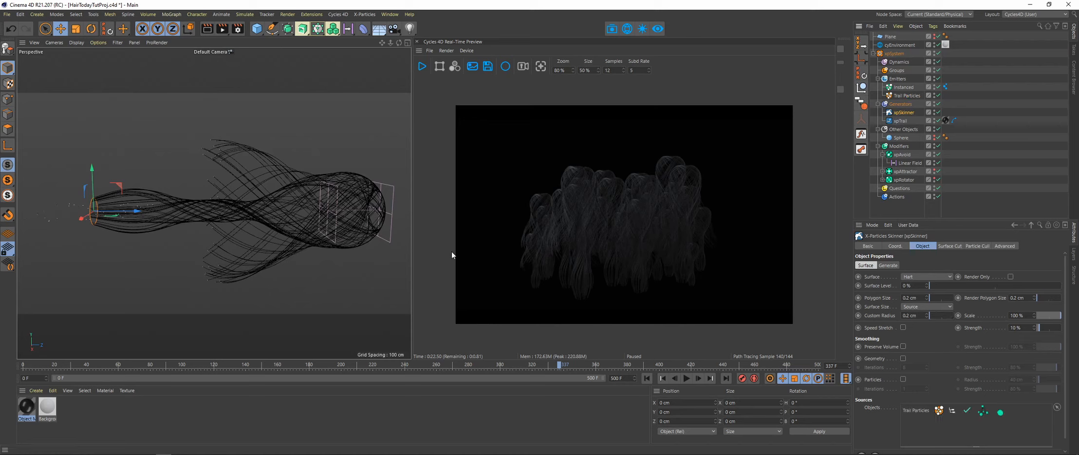
left_click(647, 379)
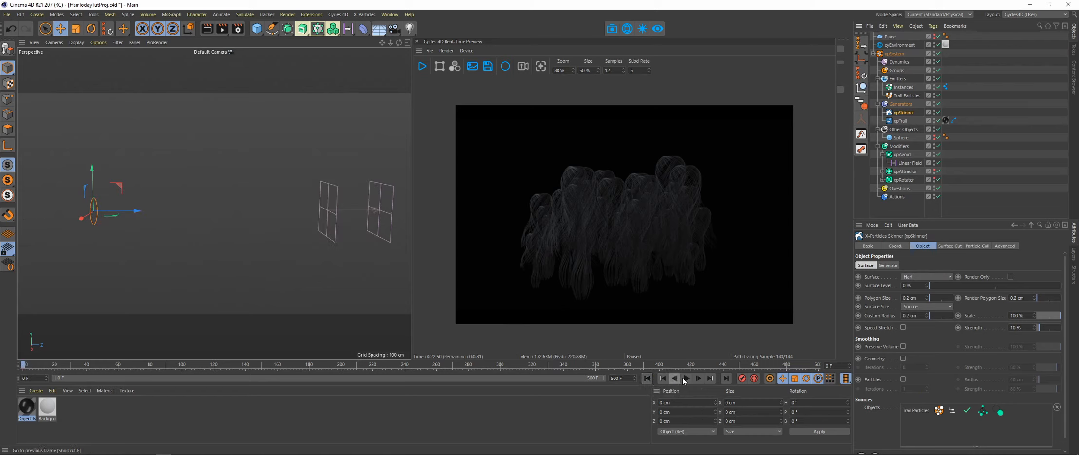
left_click(686, 378)
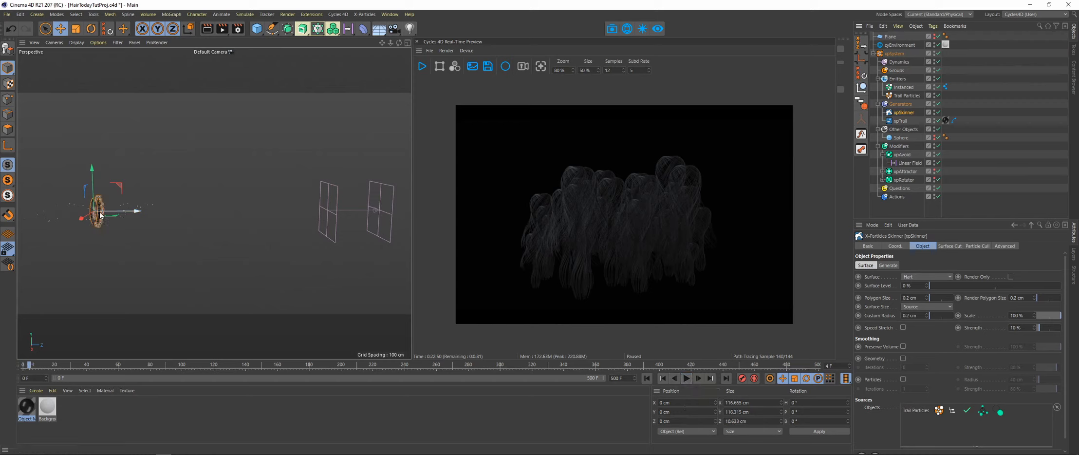
Reduce the xpSkinner's Scale to 13 % to shrink the spheres at the trail tips.
right_click_drag(96, 204, 212, 191, "alt")
left_click_drag(212, 190, 205, 216, "alt")
scroll(204, 215, "up", 6)
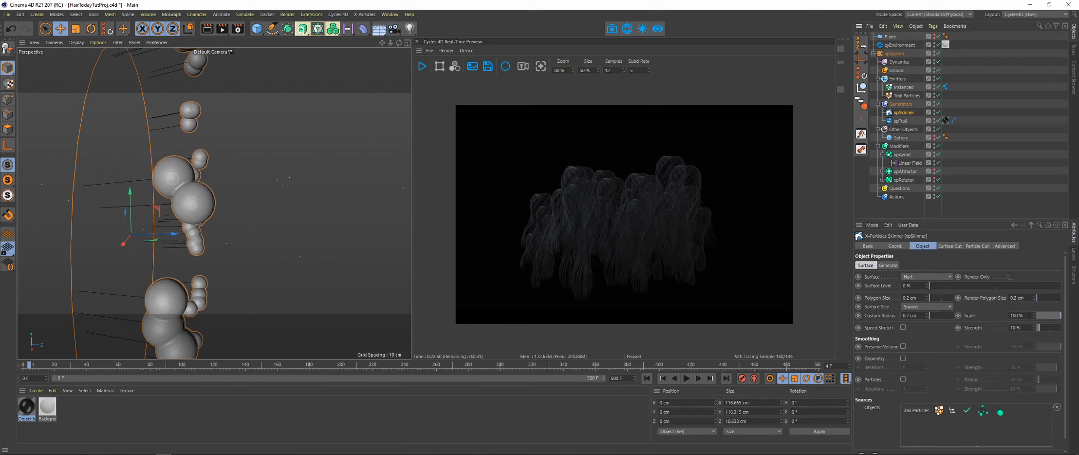
left_click_drag(1055, 317, 1040, 317)
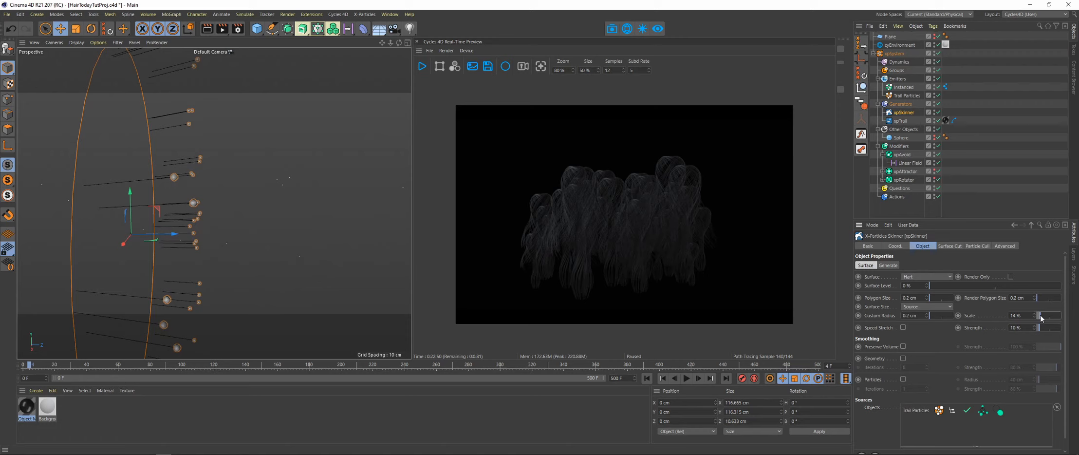
Play the simulation with the smaller skinned tips to about frame 71, viewing the whole emitter.
left_click(685, 378)
left_click(686, 378)
left_click_drag(302, 169, 266, 188, "alt")
right_click_drag(267, 189, 219, 209, "alt")
middle_click_drag(282, 202, 194, 219, "alt")
right_click_drag(234, 197, 204, 211, "alt")
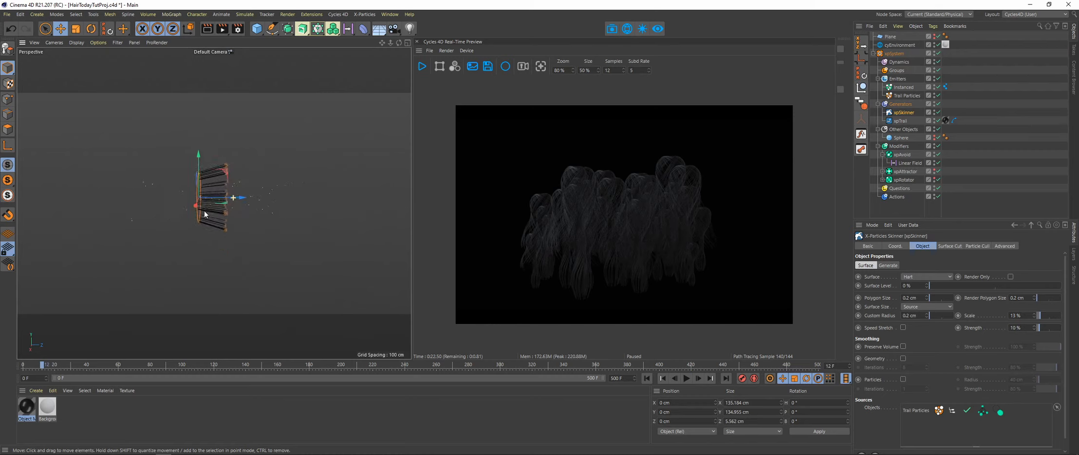
left_click(686, 378)
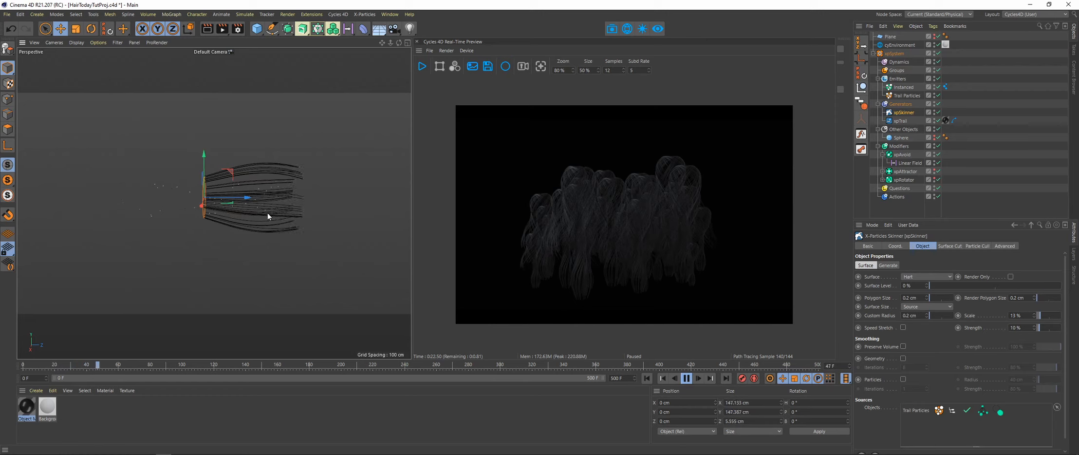
left_click(687, 379)
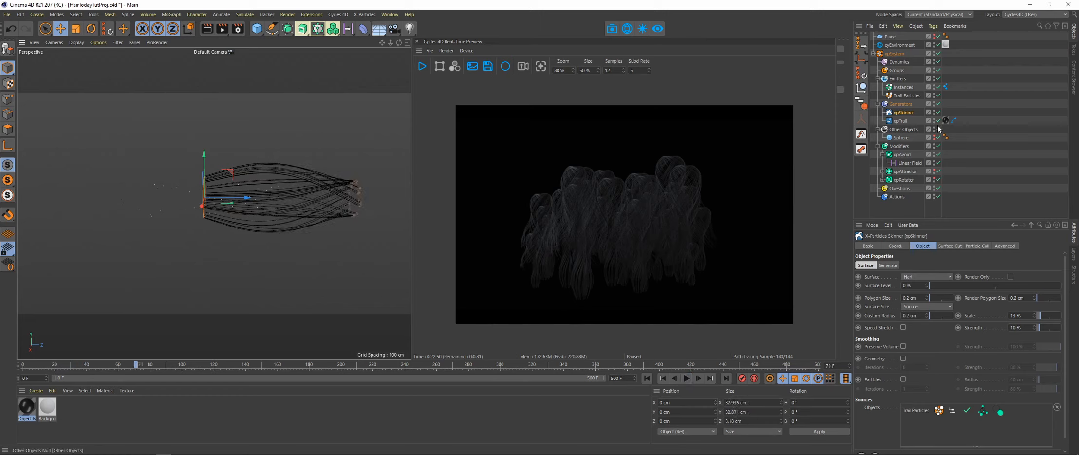
Disable the xpSkinner and play the simulation on to frame 321.
left_click(938, 112)
left_click(686, 378)
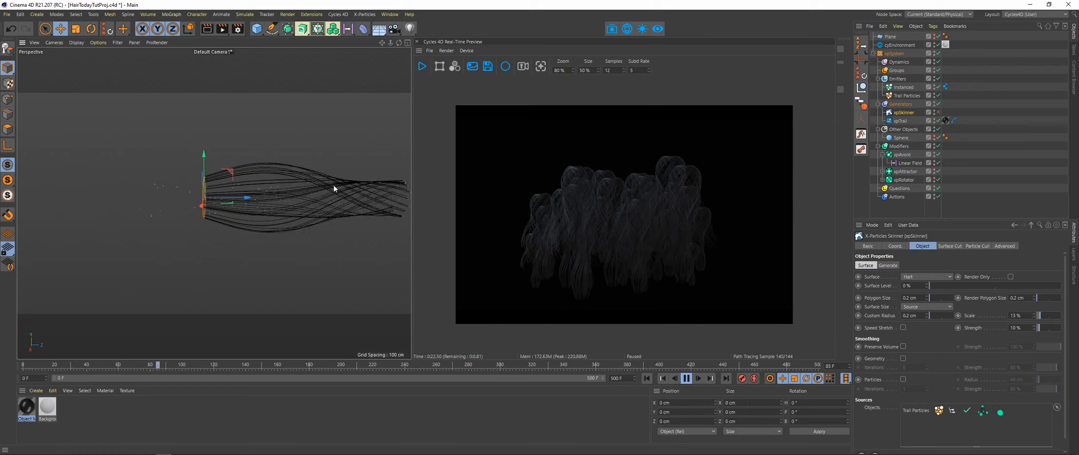
left_click_drag(264, 195, 286, 184, "alt")
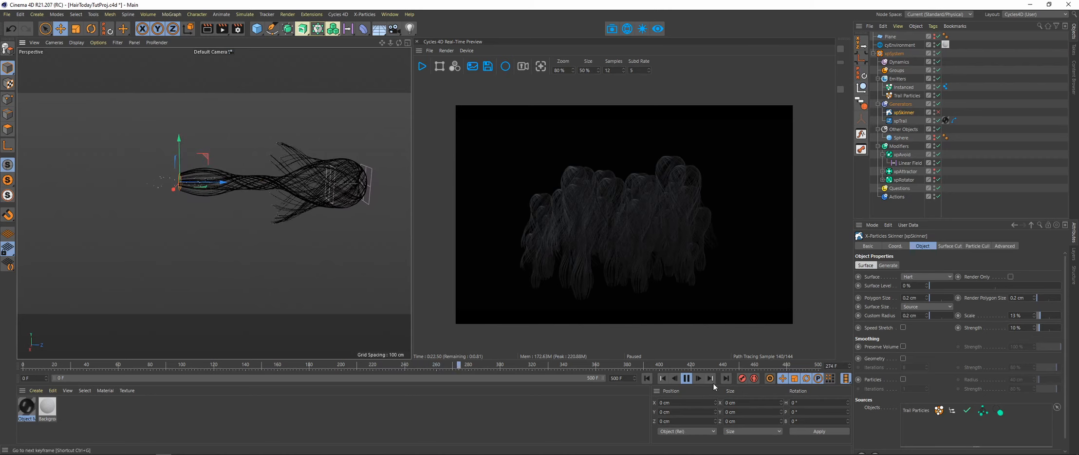
left_click(687, 378)
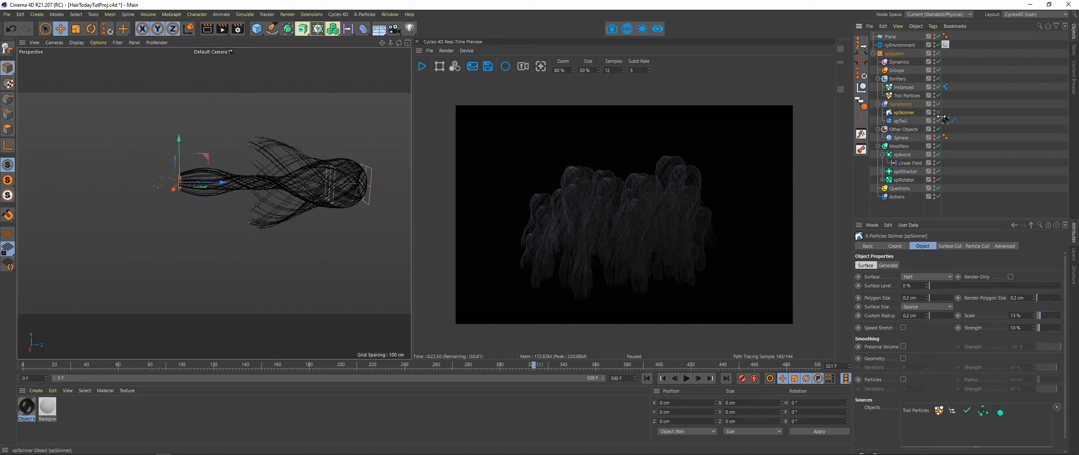
Re-enable the xpSkinner and restart the Cycles 4D real-time preview with a closer view of the trails.
left_click(422, 67)
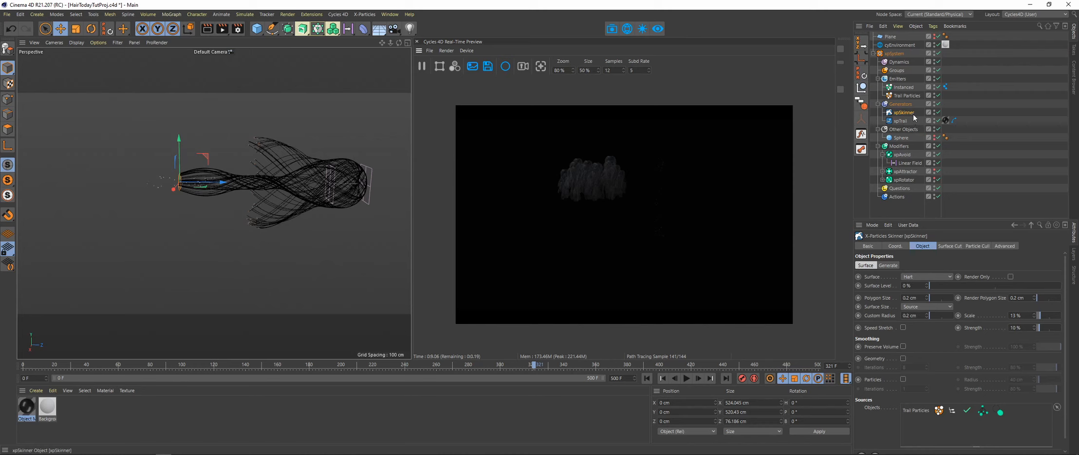
right_click_drag(252, 184, 309, 179, "alt")
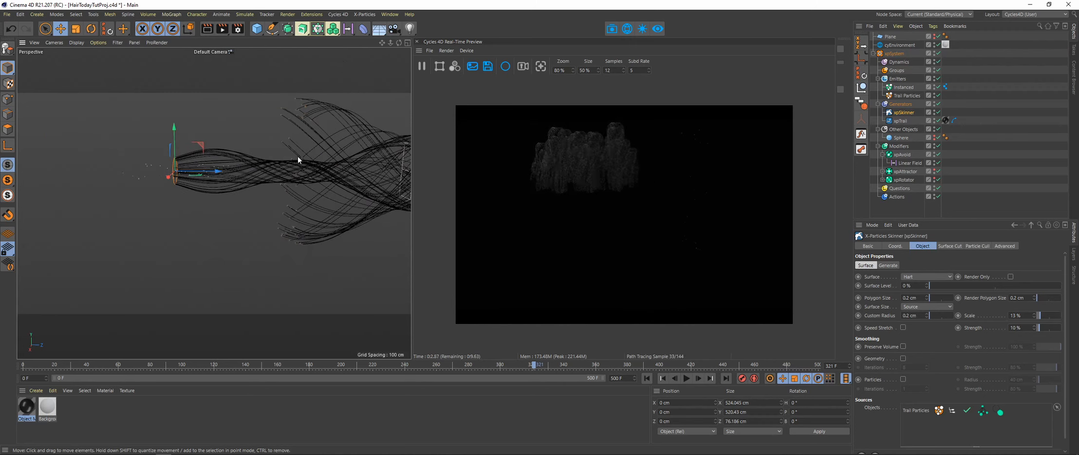
right_click_drag(305, 125, 336, 103, "alt")
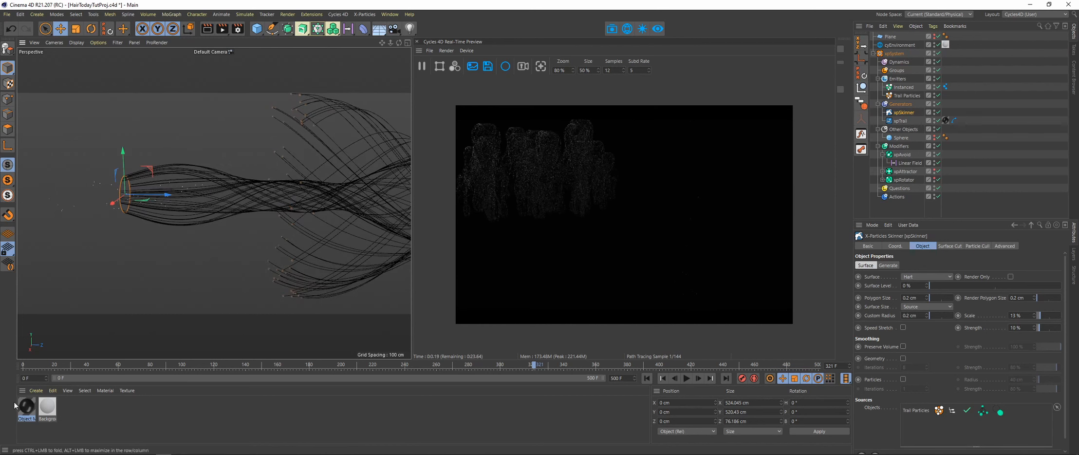
left_click(36, 390)
mouse_move(75, 314)
left_click(170, 331)
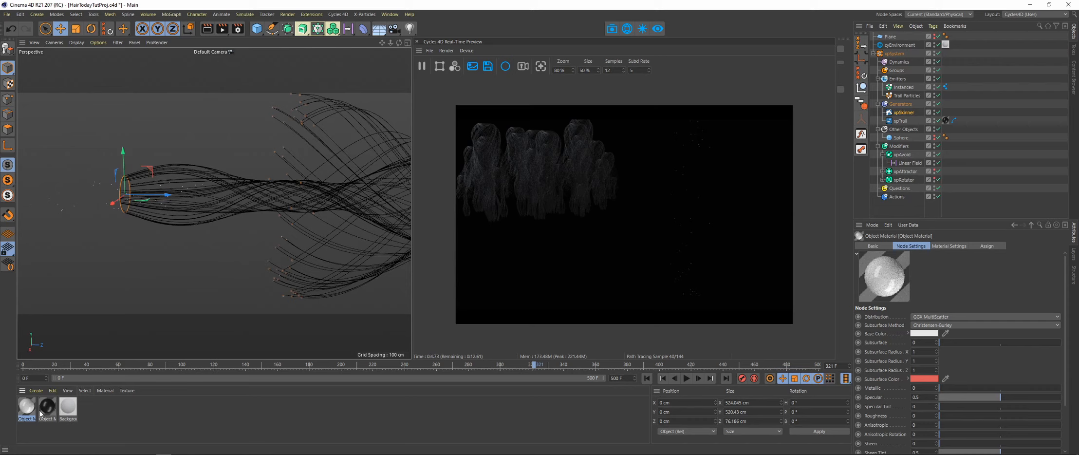
left_click(37, 435)
left_click(29, 408)
key("Delete")
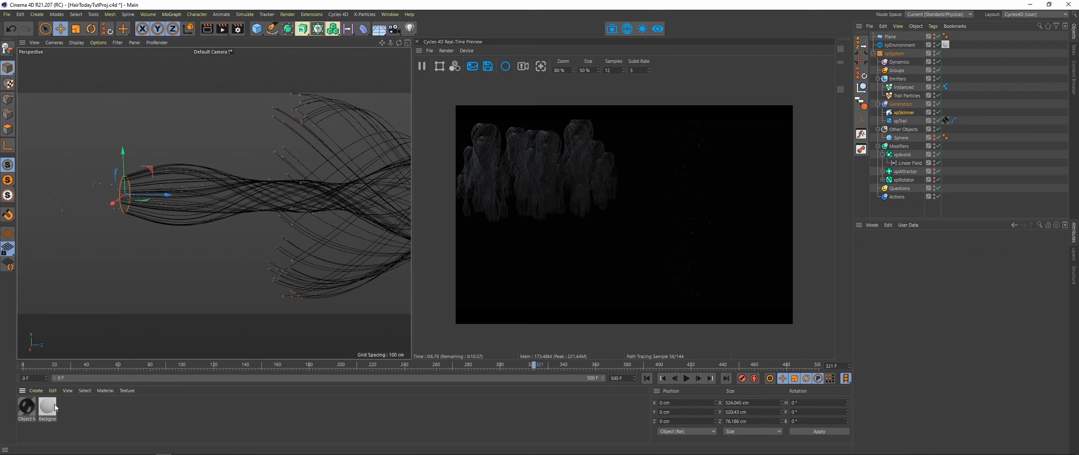
Create a Cycles 4D Emission surface material and name it Lights.
left_click(39, 391)
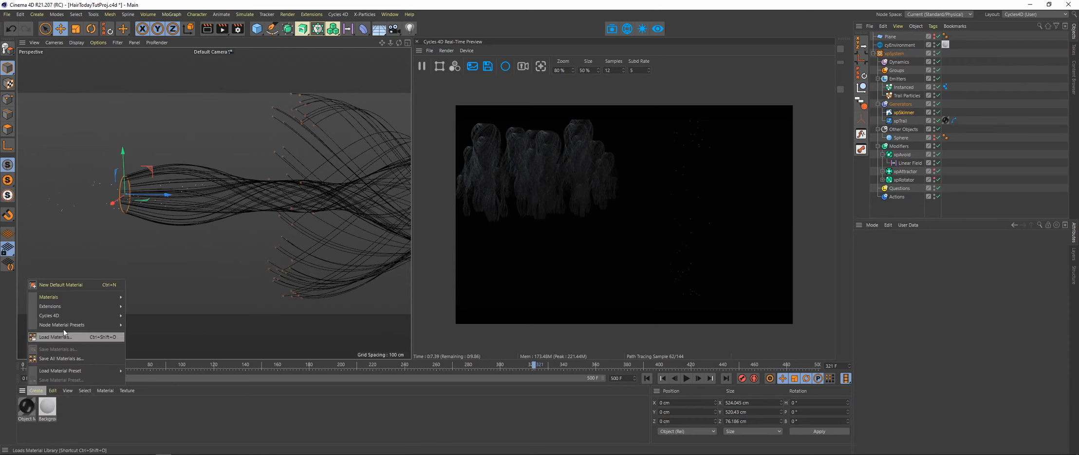
mouse_move(83, 317)
mouse_move(150, 345)
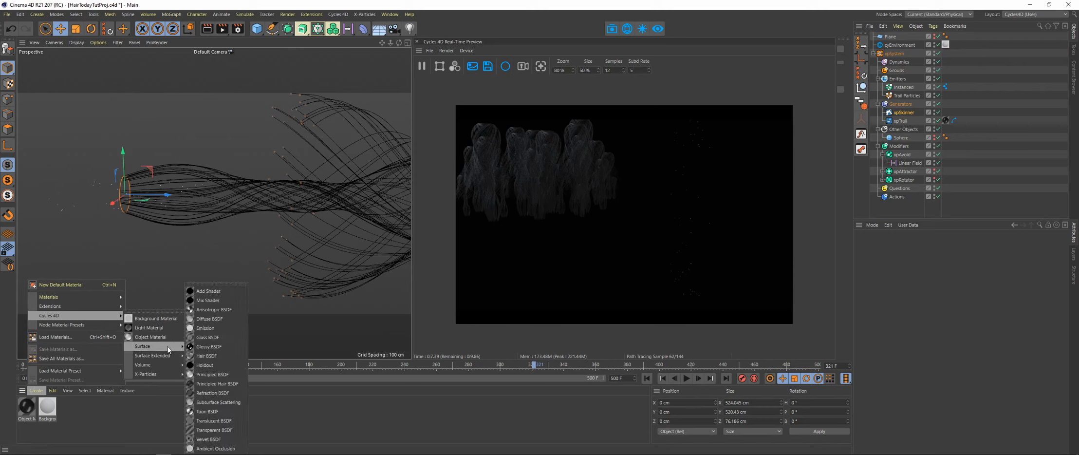
left_click(209, 336)
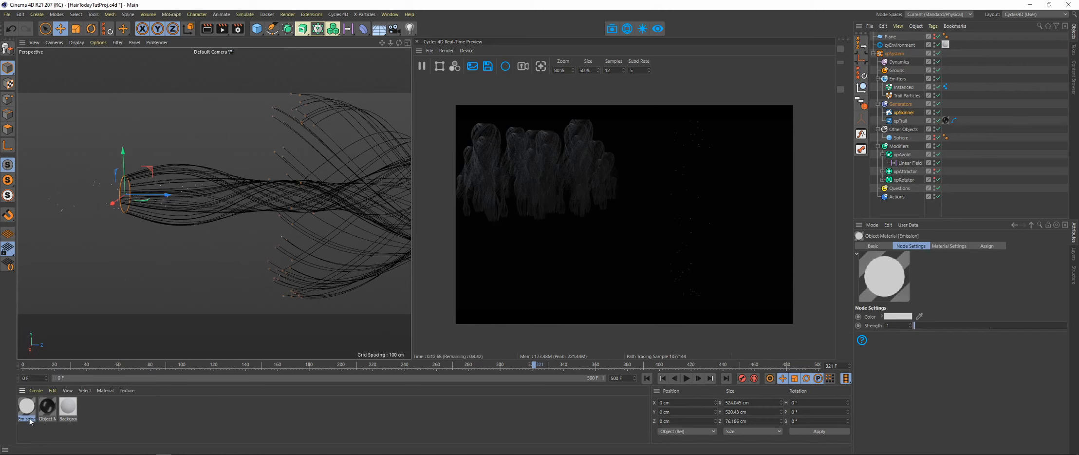
double_click(28, 418)
type("Lig")
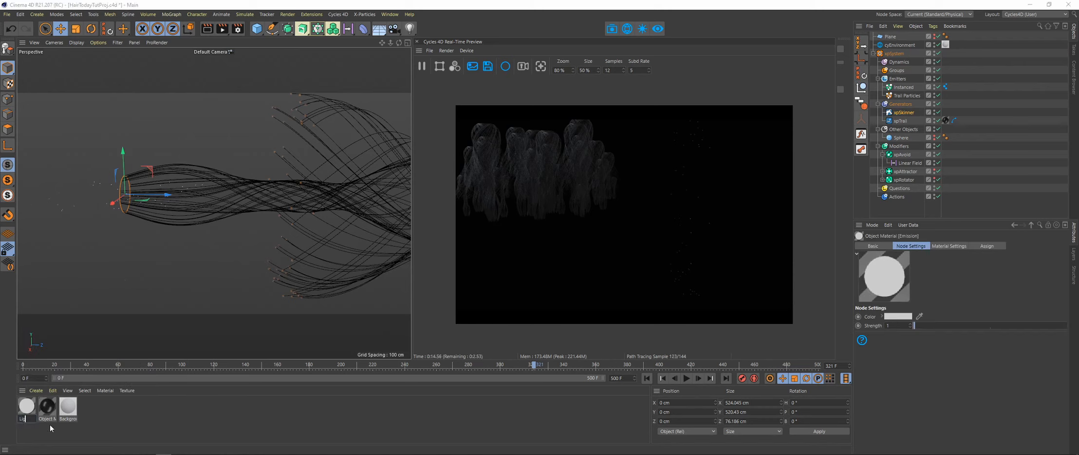
type("hts")
key("Return")
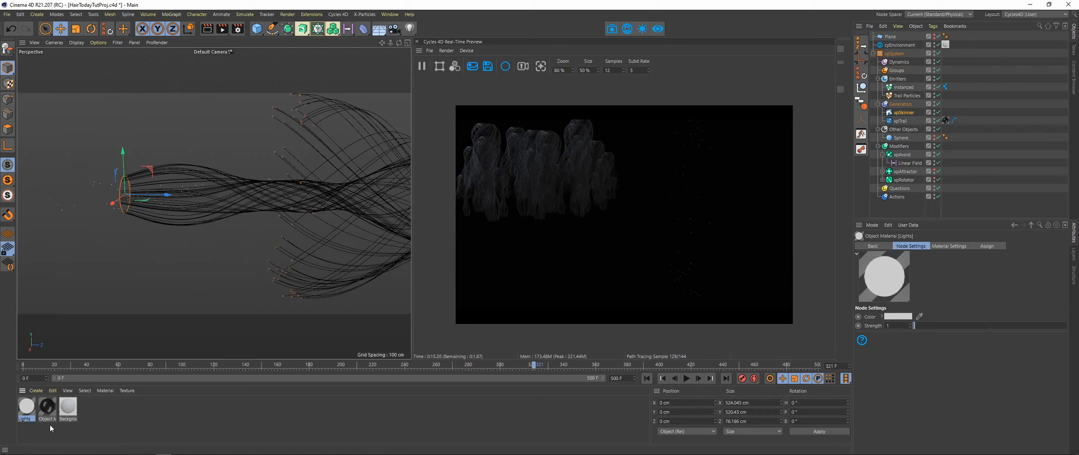
Set the Lights material's emission color to a bright blue (H about 198.6°, S 100 %, V 100 %) and close the Node Editor.
double_click(31, 407)
left_click(357, 174)
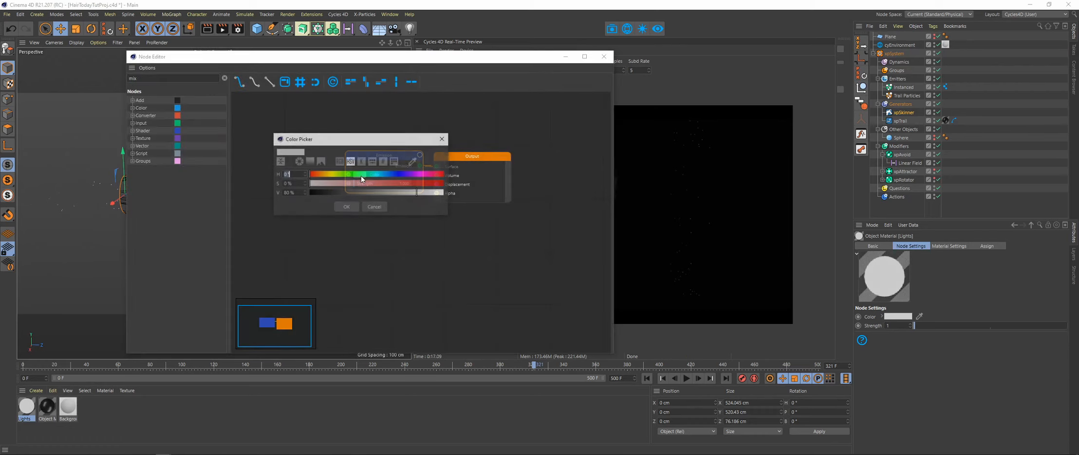
left_click(413, 161)
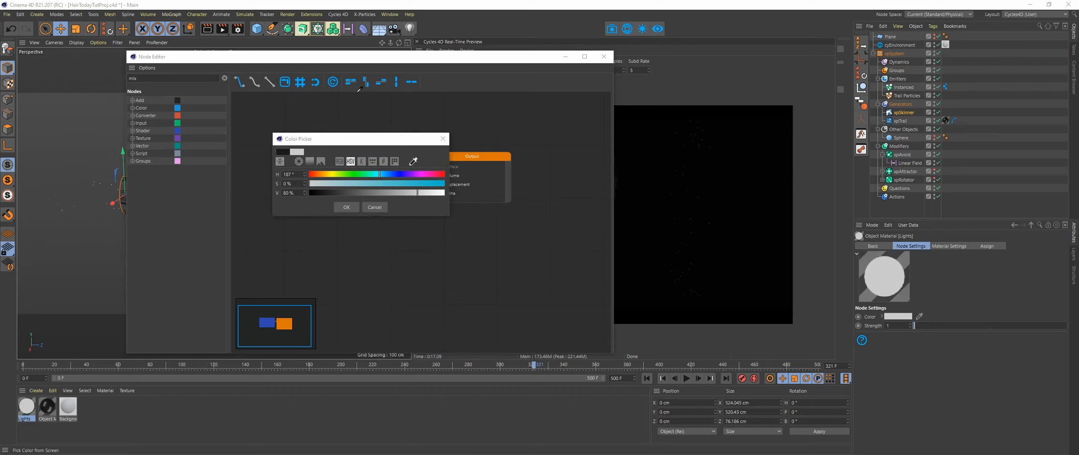
left_click(302, 77)
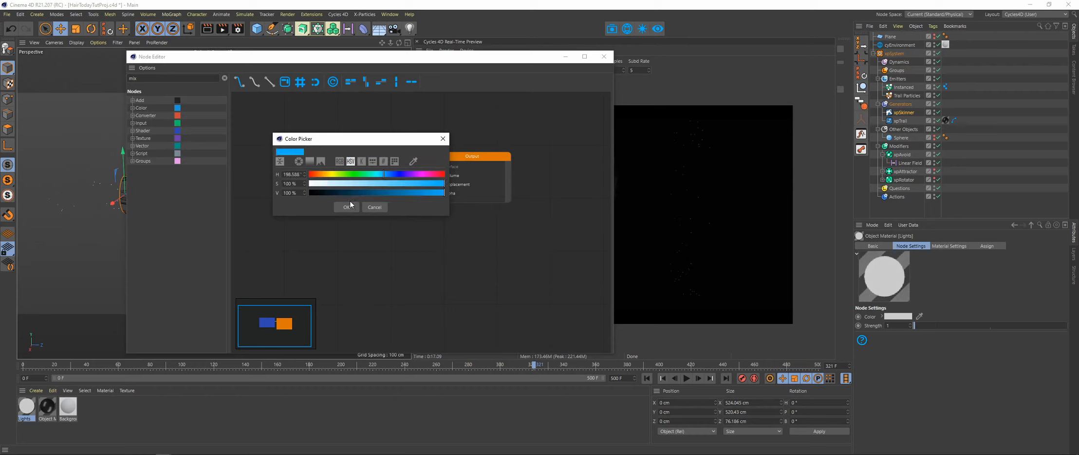
left_click(346, 207)
left_click(603, 57)
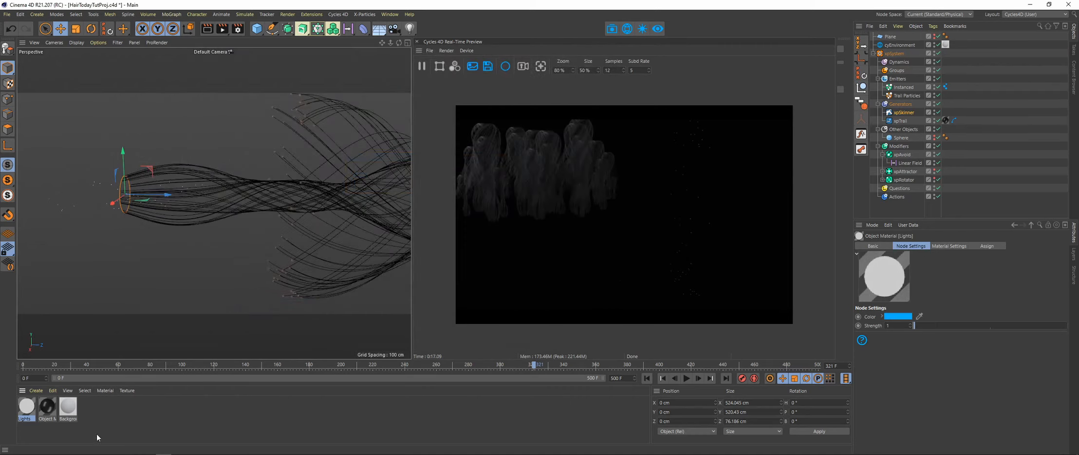
Apply the Lights material to the xpSkinner and slightly increase the skinner's Scale.
left_click_drag(927, 124, 910, 112)
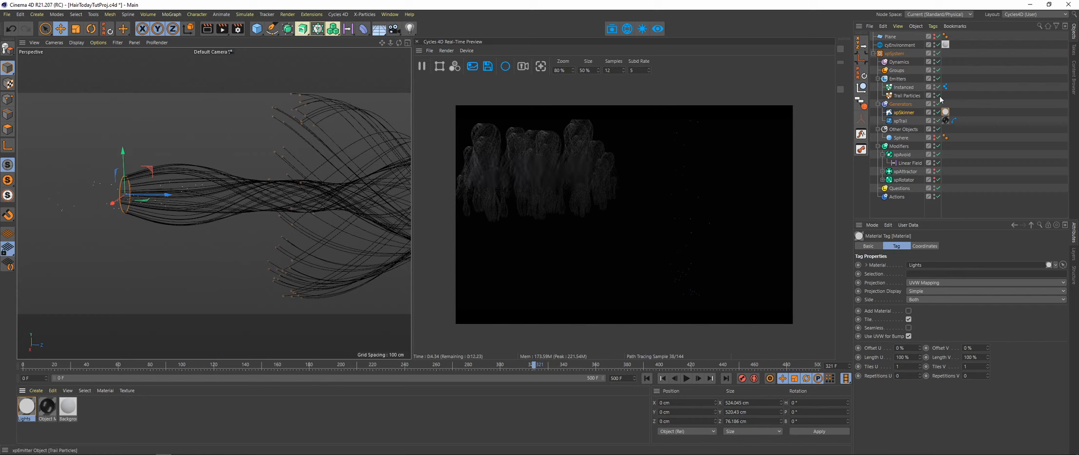
left_click(904, 113)
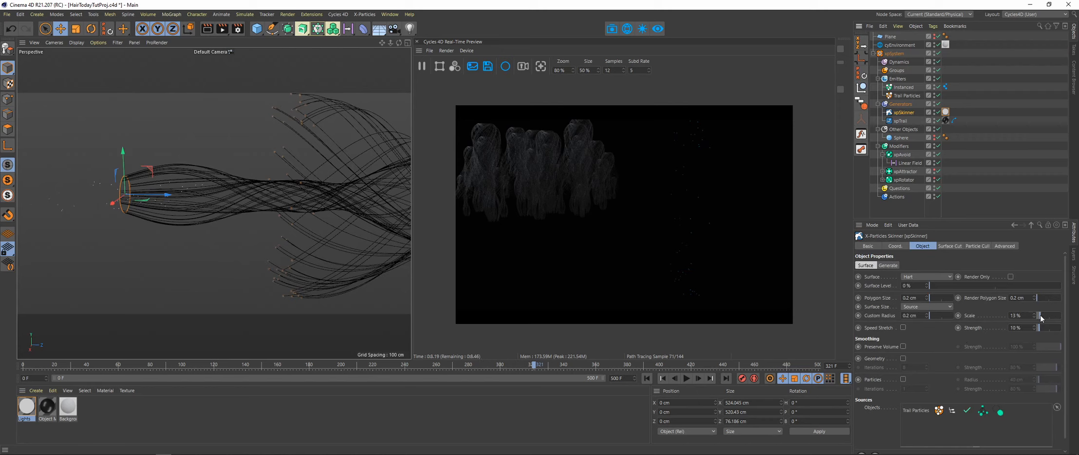
left_click_drag(1042, 316, 1044, 316)
Rename the Instanced emitter to Instanced Trails.
left_click(909, 88)
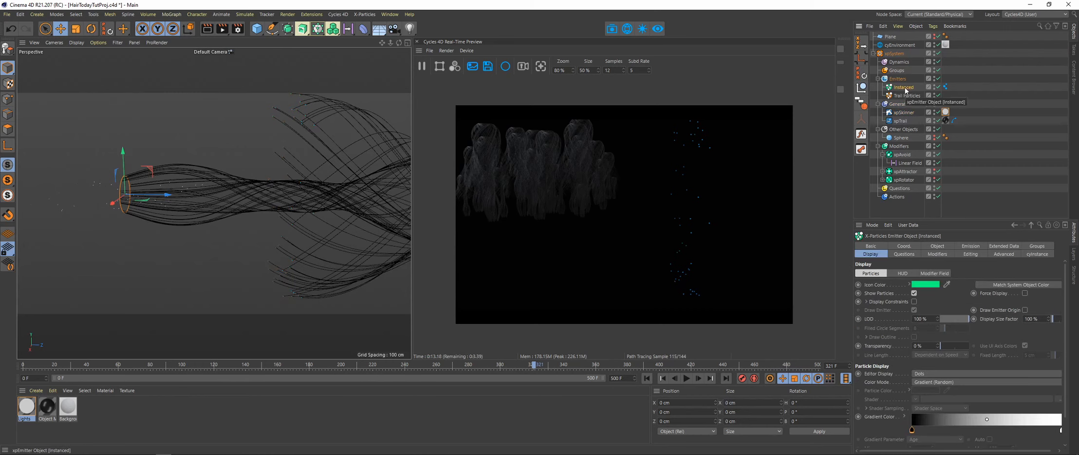
double_click(904, 88)
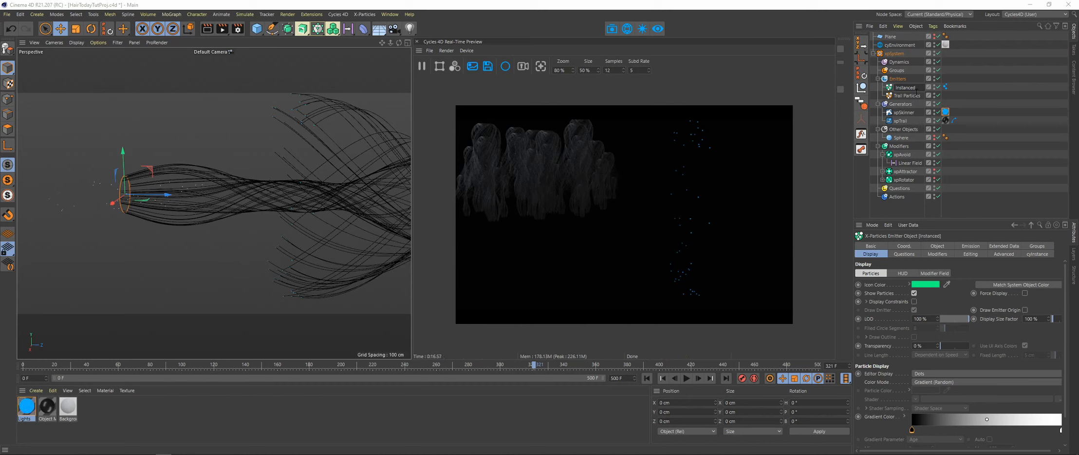
type("Traqs")
key("Return")
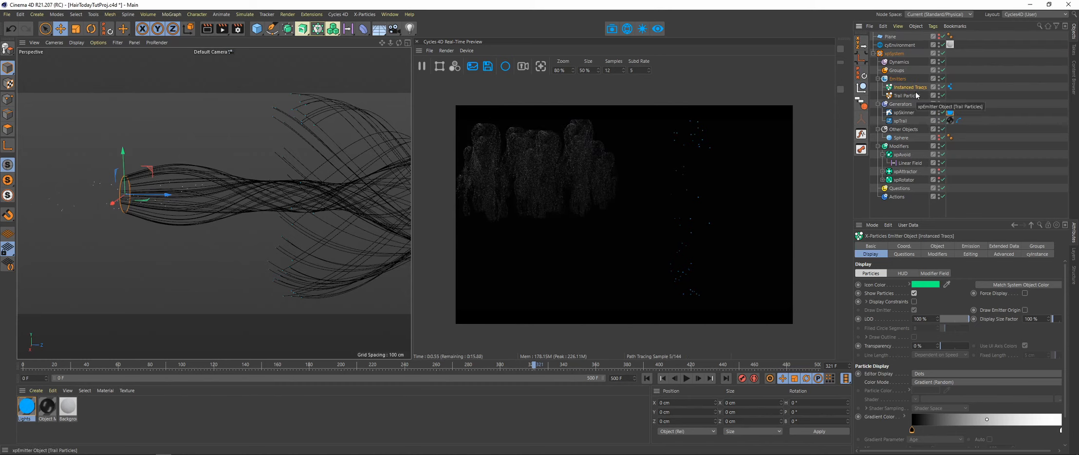
double_click(919, 88)
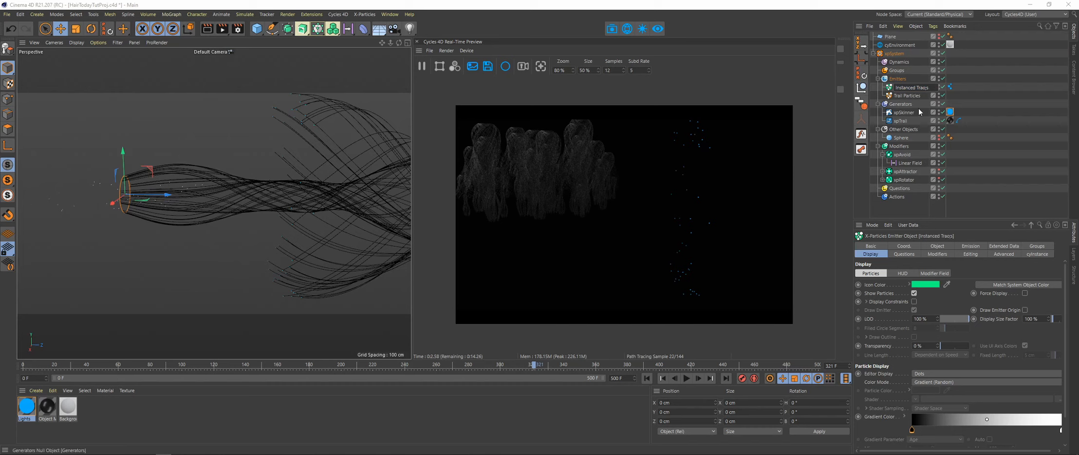
key("BackSpace")
type("ia")
key("BackSpace")
type("ls")
key("Return")
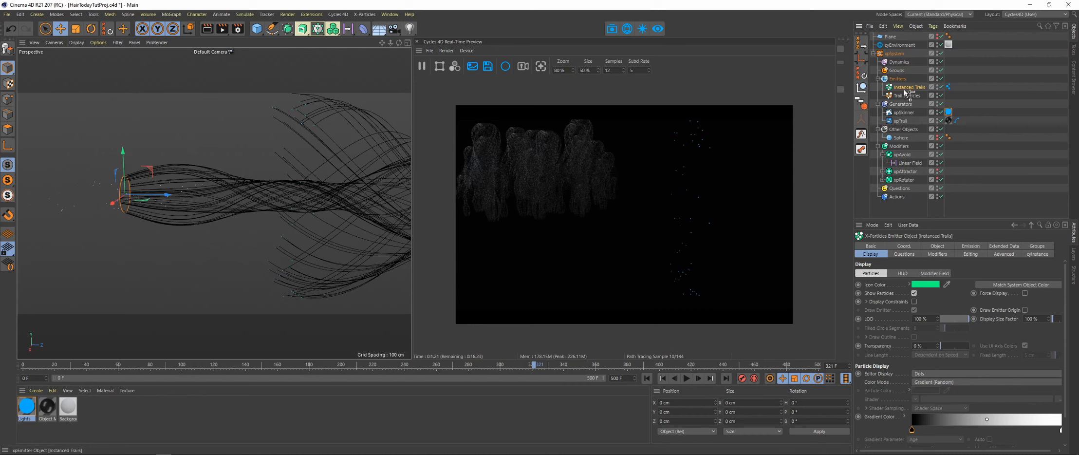
Duplicate the Instanced Trails emitter and name the copy Instanced Particles.
left_click_drag(906, 92, 907, 96, "ctrl")
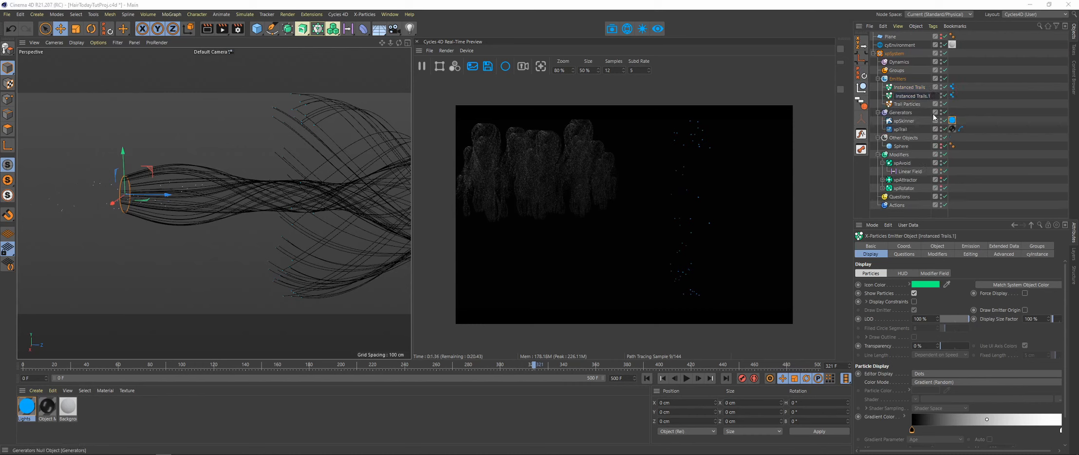
key("BackSpace")
key("BackSpace")
key("BackSpace")
key("BackSpace")
key("BackSpace")
key("BackSpace")
type("Particles")
key("Return")
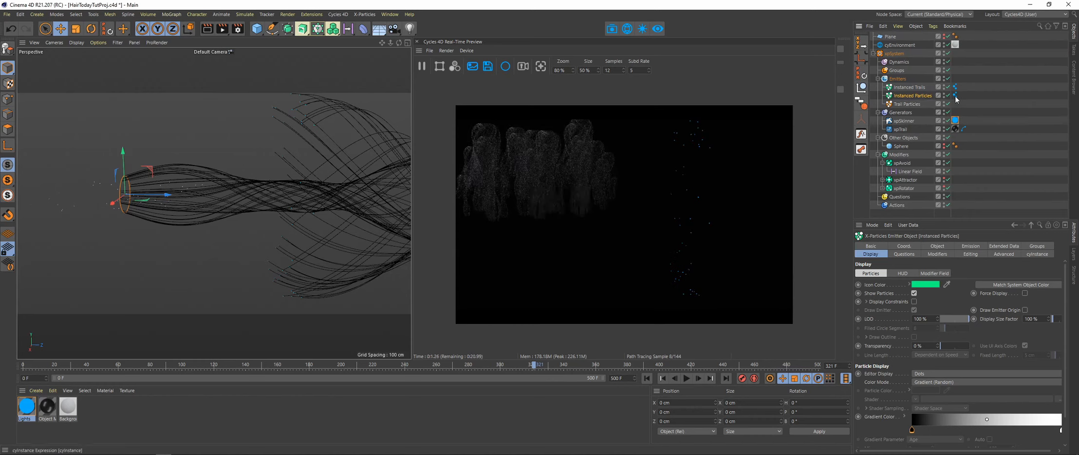
Replace the instanced object in the Instanced Particles emitter's Cycles 4D Instance tag with the xpSkinner.
left_click(955, 95)
key("Delete")
left_click(955, 96)
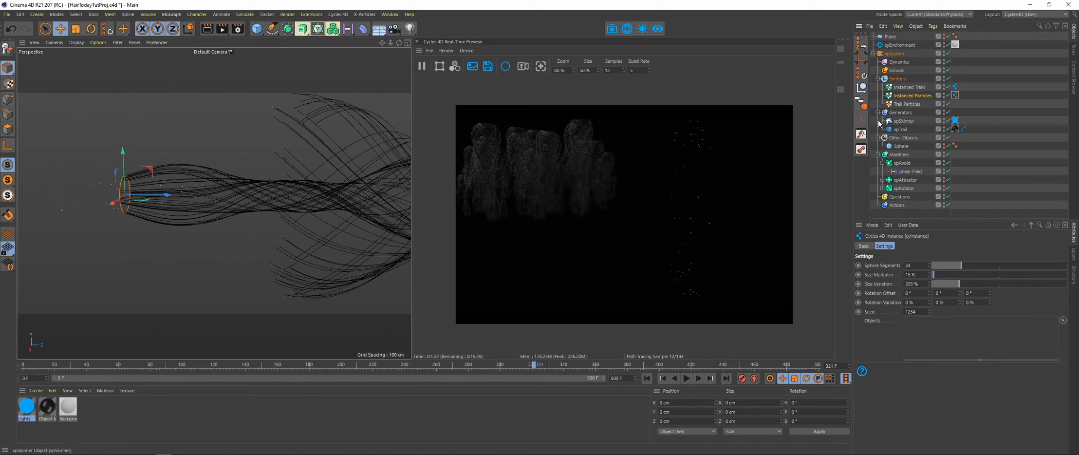
left_click_drag(902, 125, 923, 292)
left_click_drag(920, 327, 920, 322)
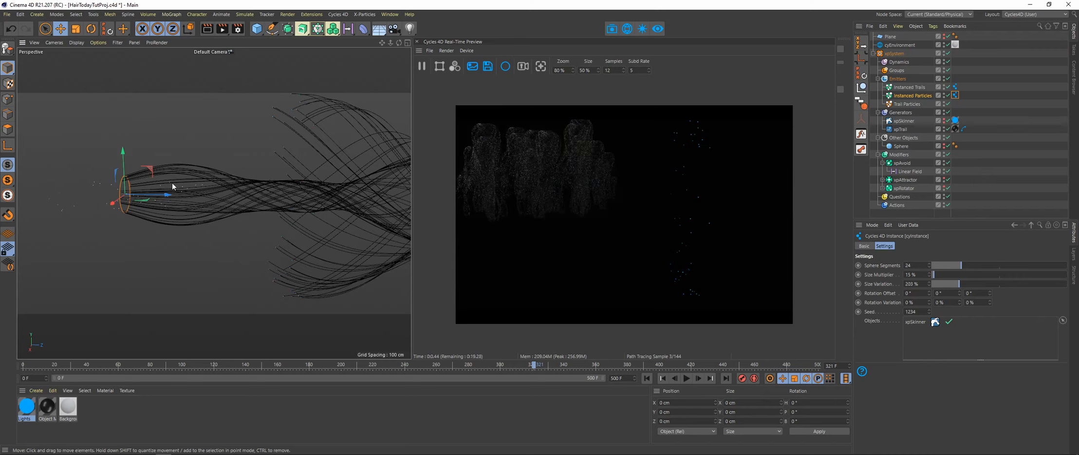
middle_click_drag(172, 182, 238, 191, "alt")
left_click_drag(237, 190, 264, 165, "alt")
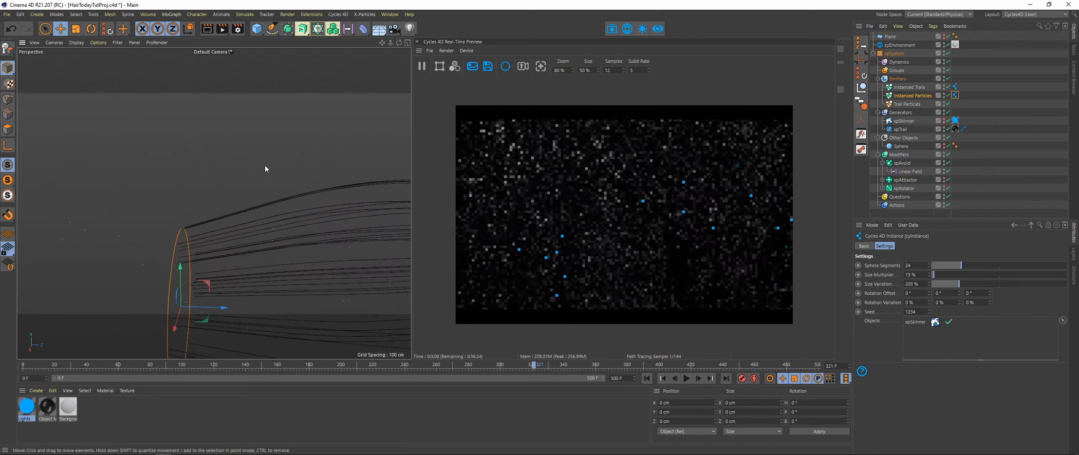
right_click_drag(299, 177, 306, 211, "alt")
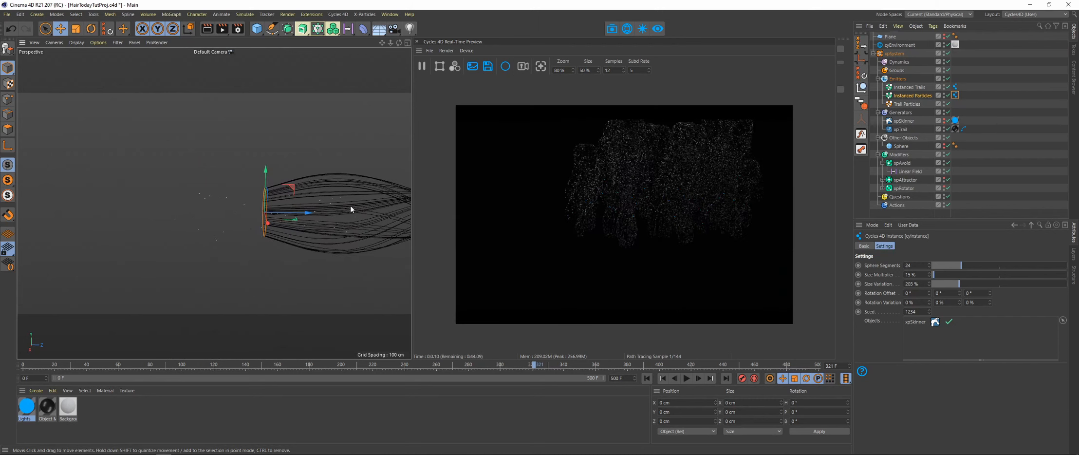
middle_click_drag(312, 214, 281, 233, "alt")
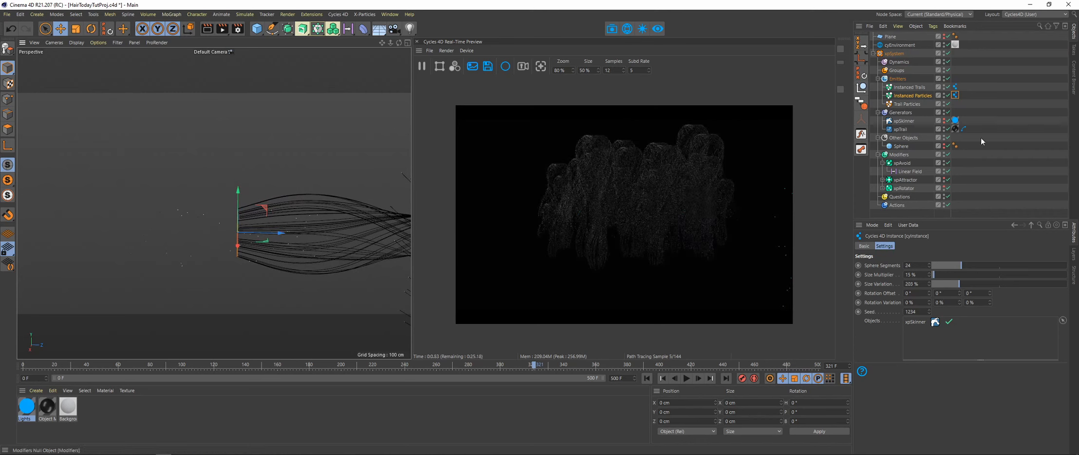
Set the xpSkinner's Polygon Size, Render Polygon Size and Custom Radius to 0.5 cm each.
left_click(906, 129)
left_click(908, 121)
left_click(906, 136)
left_click(905, 129)
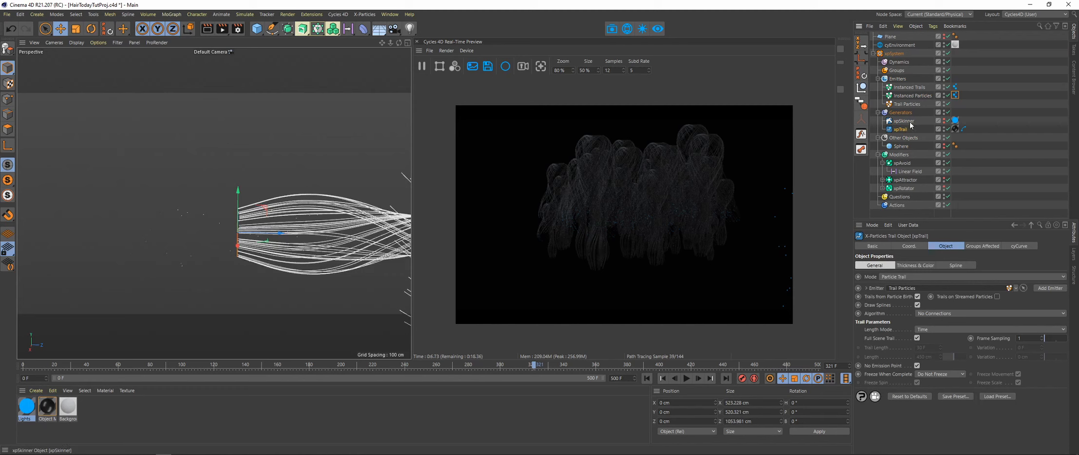
left_click(910, 123)
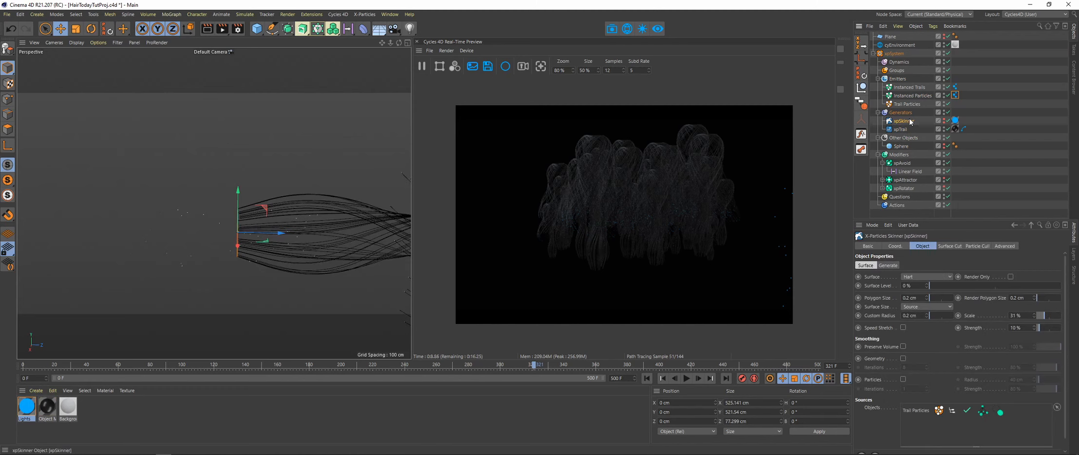
left_click(1028, 315)
left_click(921, 297)
key("Tab")
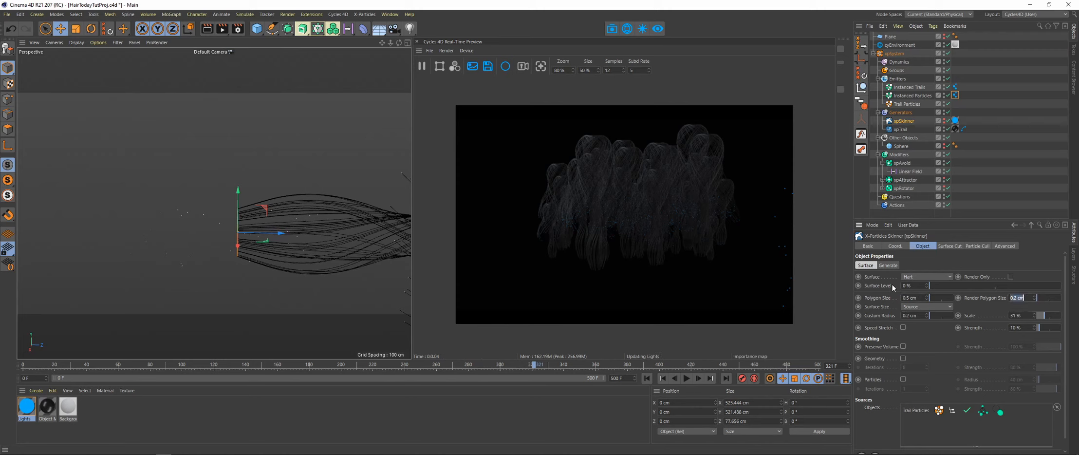
type(".5")
key("Tab")
key("Tab")
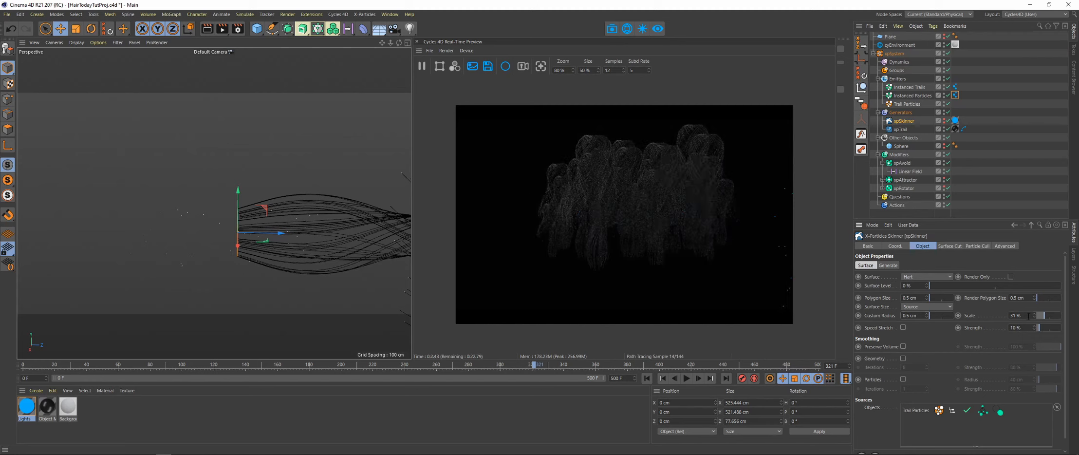
Set the xpSkinner's Scale to 50 %.
left_click_drag(1028, 317, 977, 310)
type("50")
key("Return")
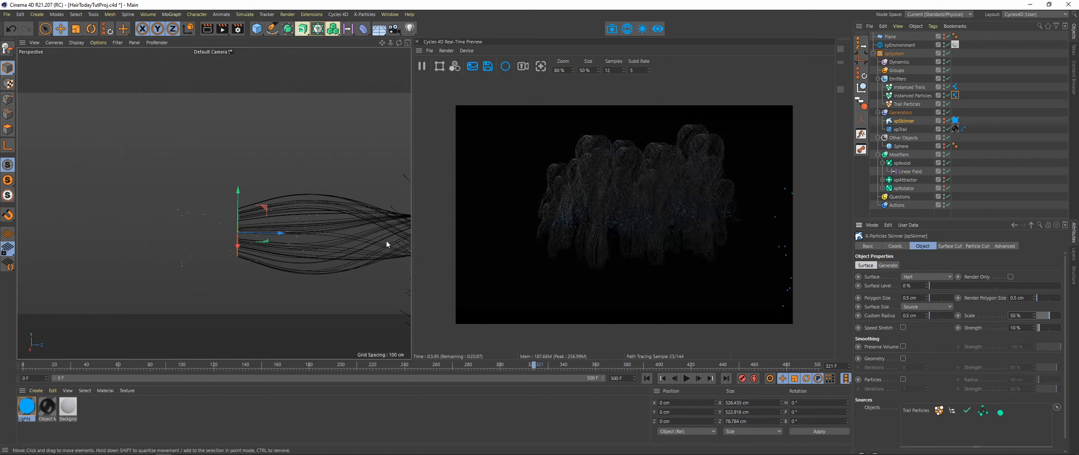
Set the first Rotation Variation value to 41 % on both emitters' Cycles 4D Instance tags together.
scroll(337, 220, "up", 3)
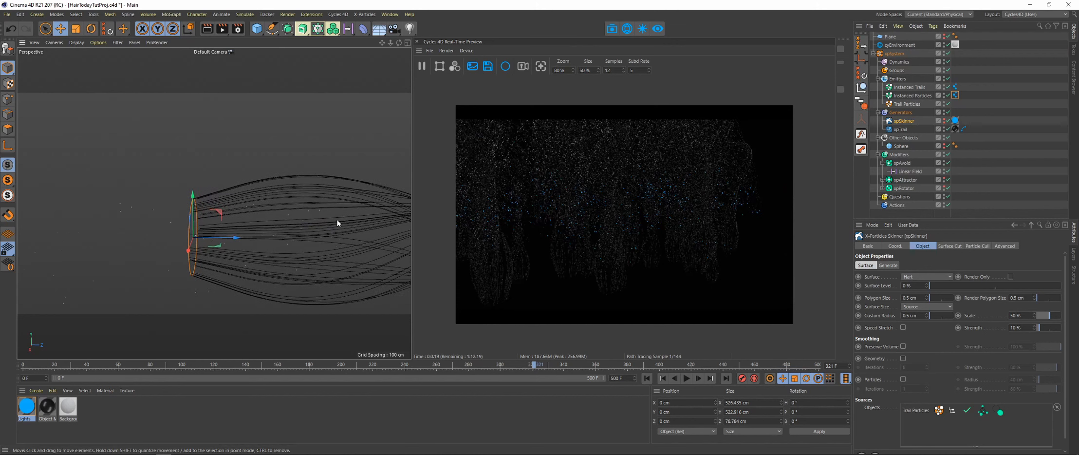
left_click_drag(313, 219, 363, 261, "alt")
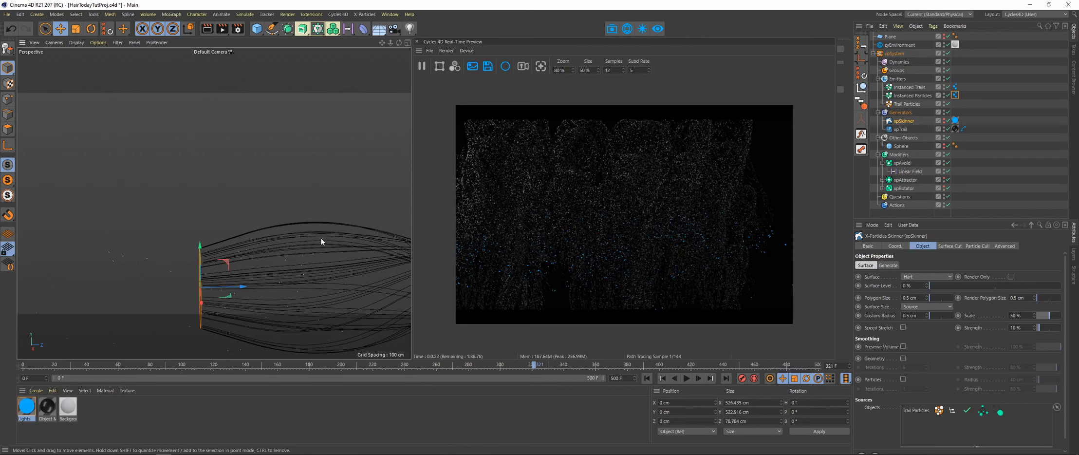
left_click_drag(267, 211, 294, 225, "alt")
middle_click_drag(294, 224, 317, 243, "alt")
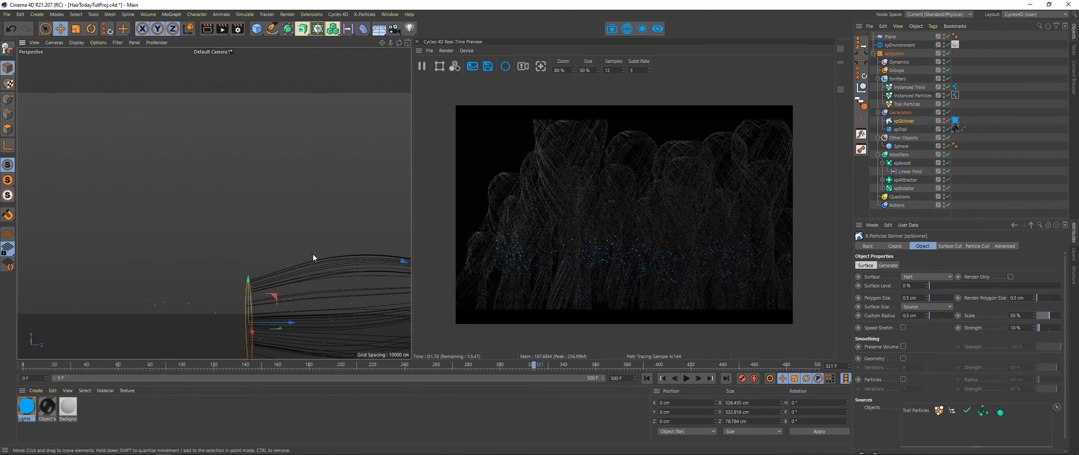
left_click_drag(290, 262, 353, 275, "alt")
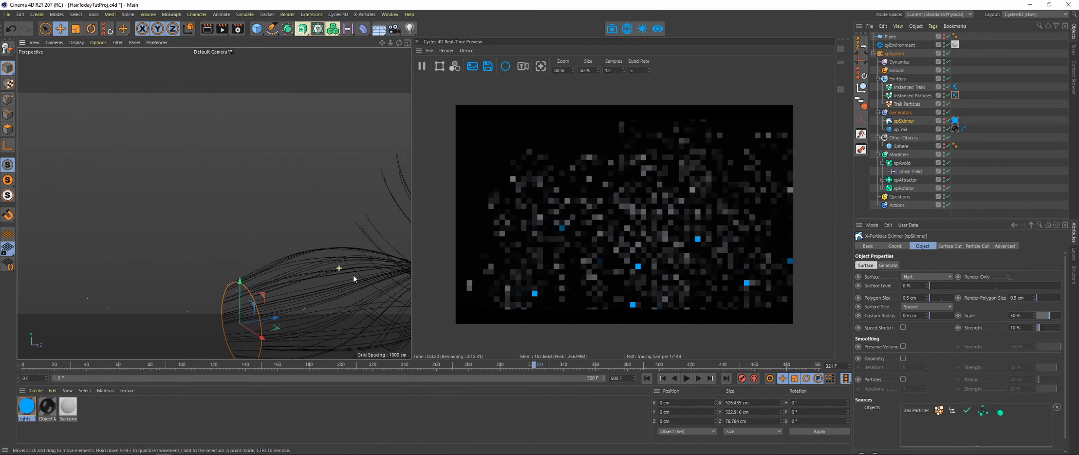
left_click(956, 86)
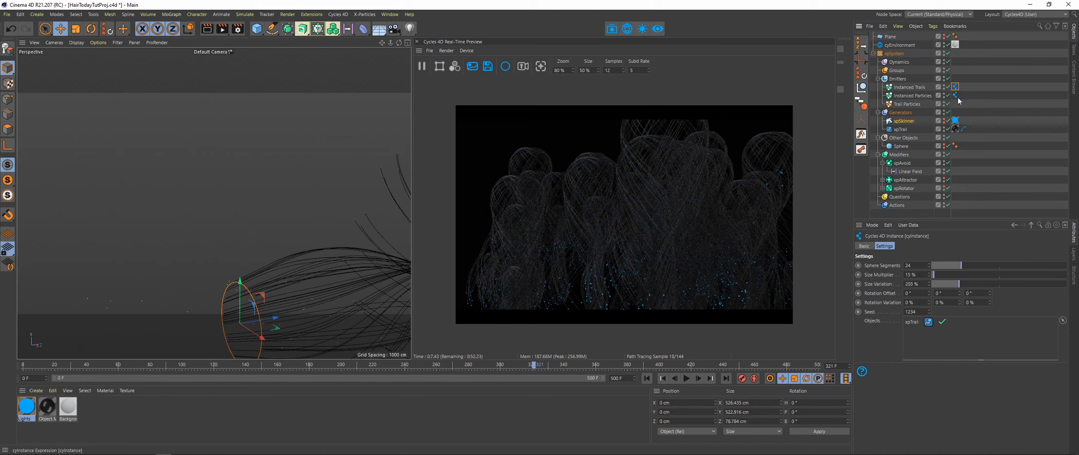
left_click(955, 95, "ctrl")
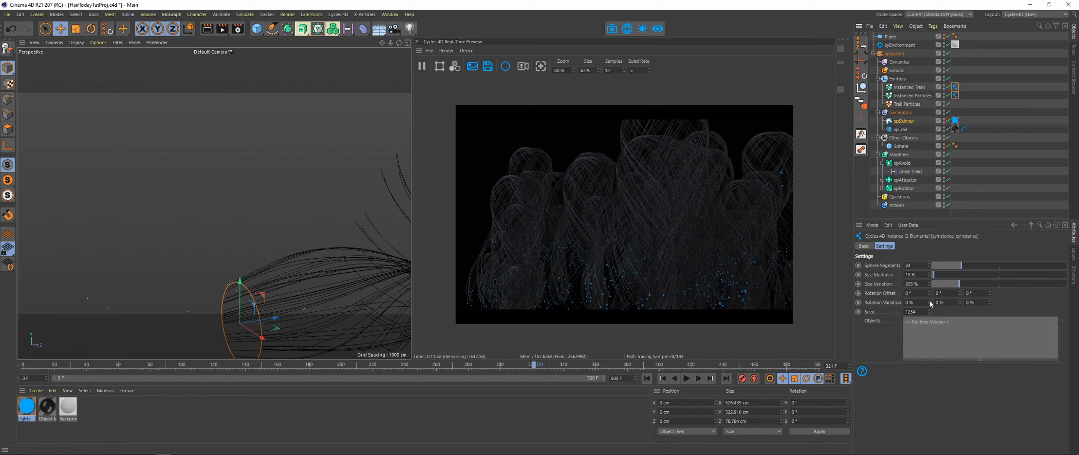
left_click_drag(928, 299, 716, 265)
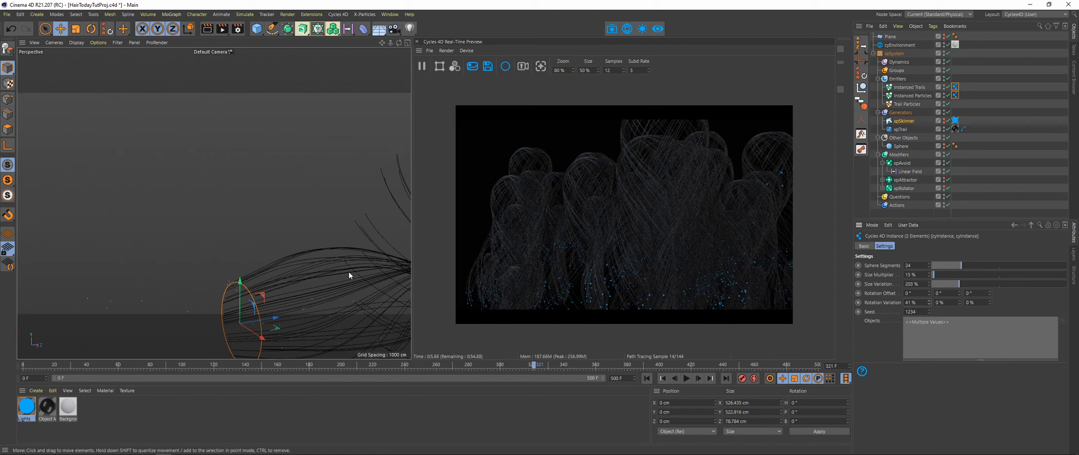
Pause the Cycles 4D preview, turn off Ring Only for the Trail Particles emitter and set its Shot Count to 150.
left_click_drag(362, 276, 316, 238, "alt")
left_click(421, 67)
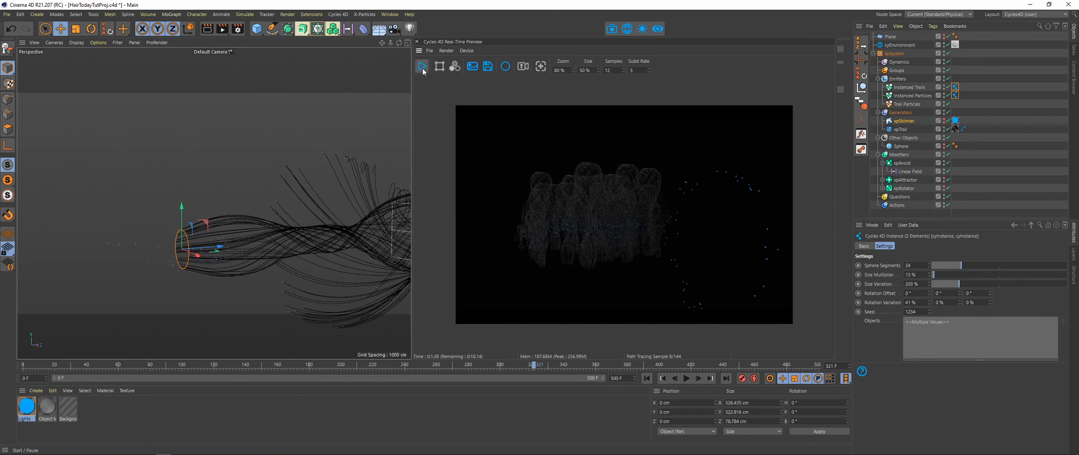
left_click(907, 104)
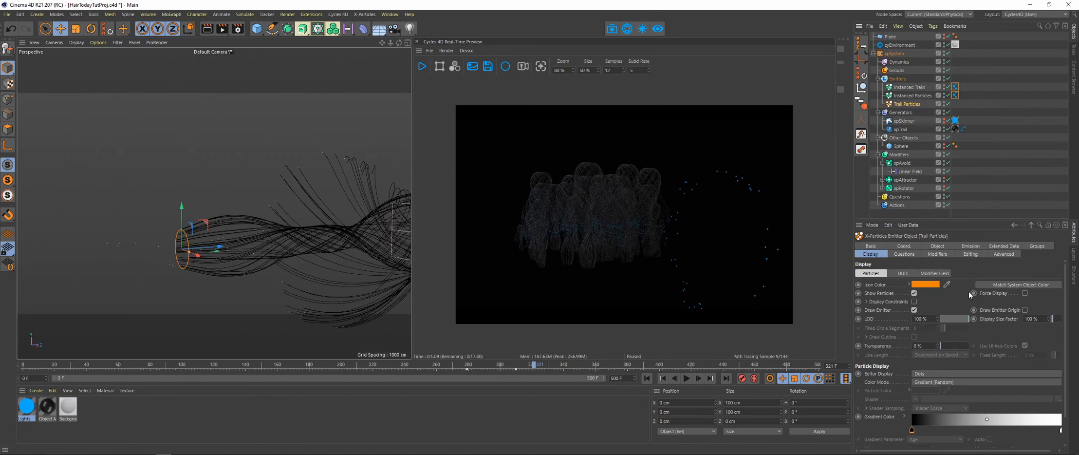
left_click(937, 246)
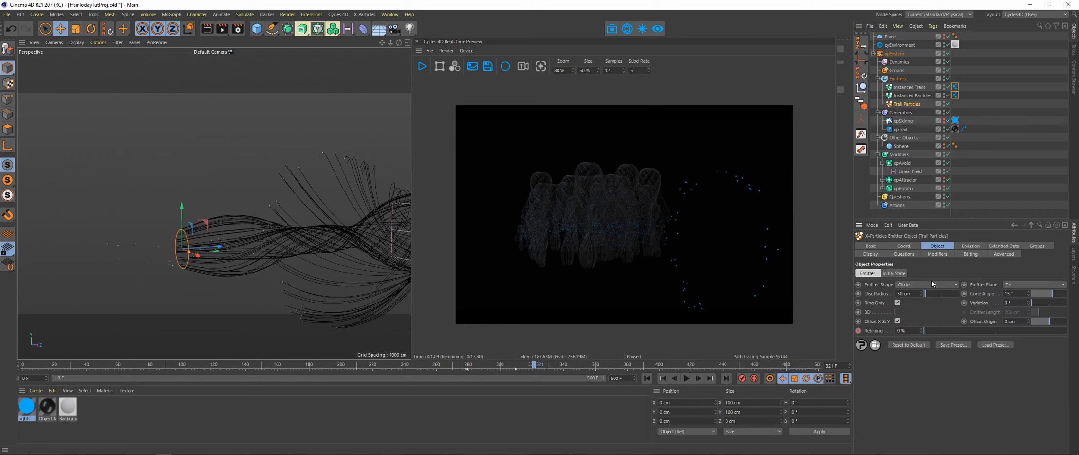
left_click(896, 302)
left_click(970, 246)
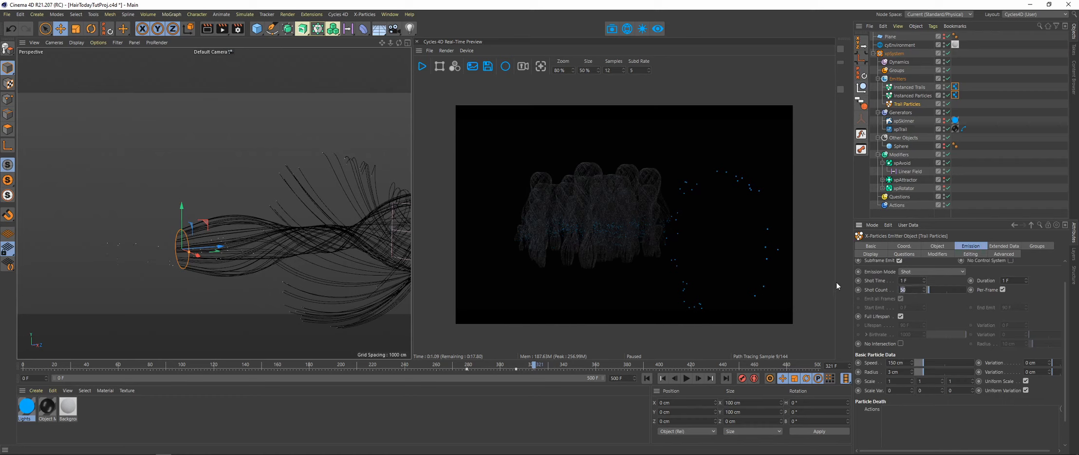
type("150")
key("Return")
Disable the xpSkinner and replay the simulation from the start, stopping at frame 331.
left_click(647, 378)
left_click(687, 379)
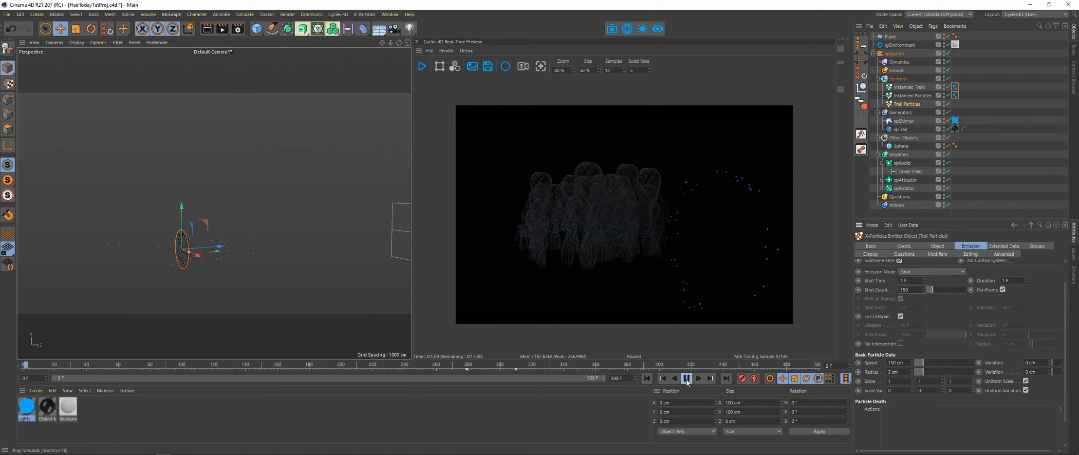
left_click(687, 378)
left_click(947, 120)
left_click(646, 378)
left_click(687, 378)
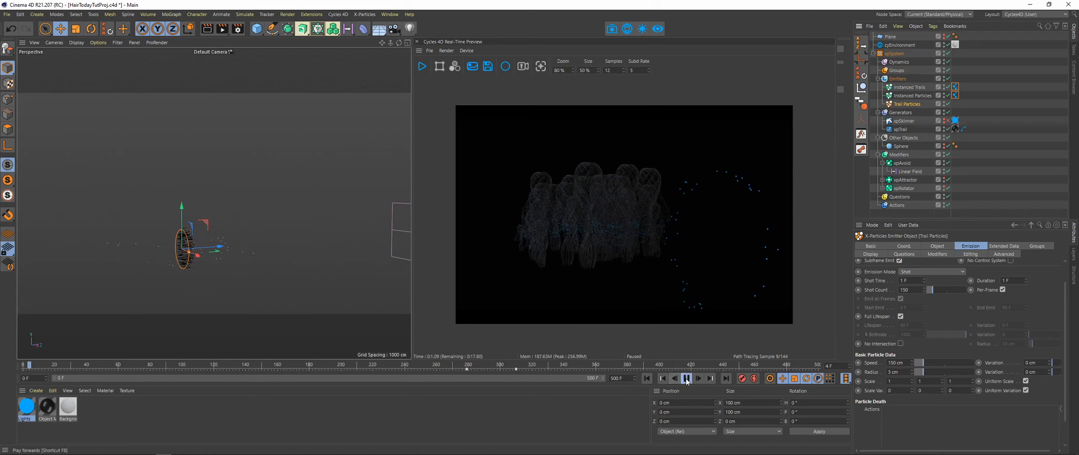
middle_click_drag(263, 236, 178, 219, "alt")
right_click_drag(256, 220, 233, 225, "alt")
middle_click_drag(276, 225, 303, 215, "alt")
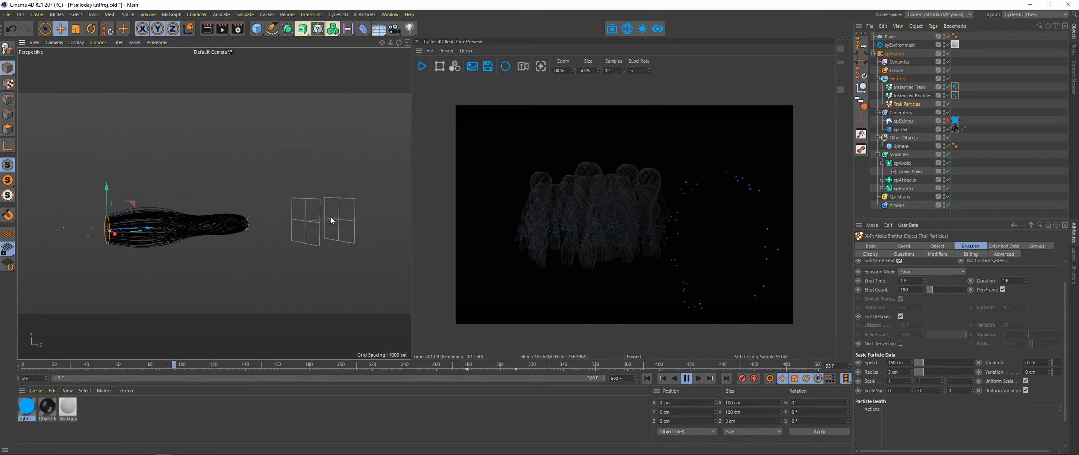
left_click_drag(330, 217, 296, 217, "alt")
middle_click_drag(315, 218, 340, 217, "alt")
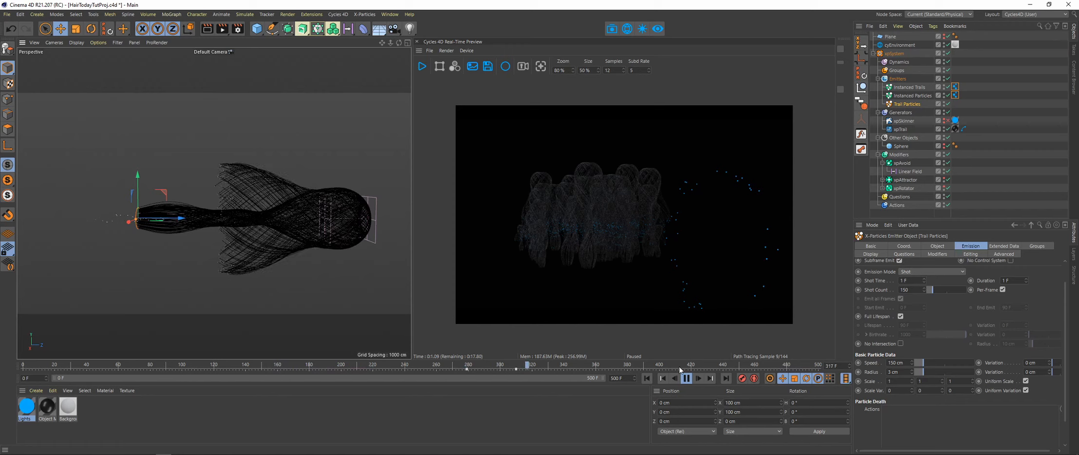
left_click(685, 378)
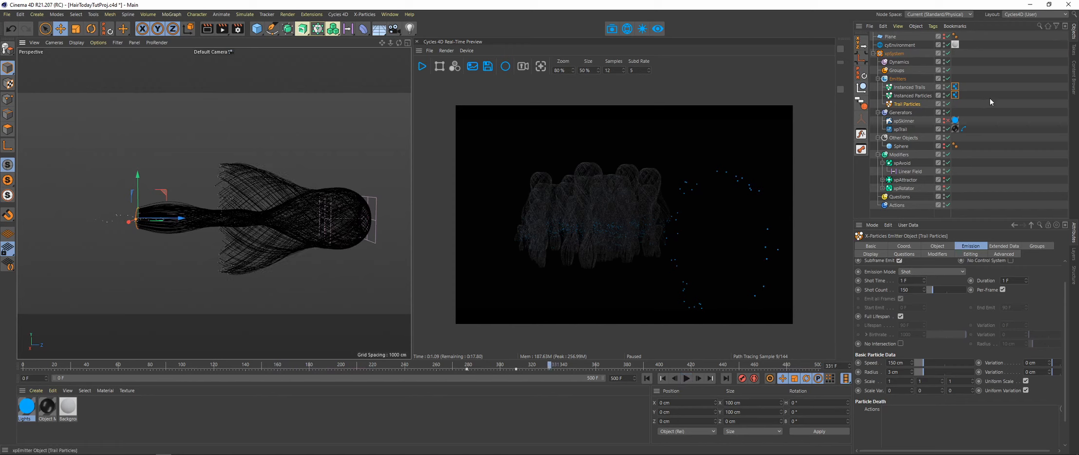
Disable the xpTrail object and resume the Cycles 4D real-time preview.
left_click(947, 129)
left_click(421, 66)
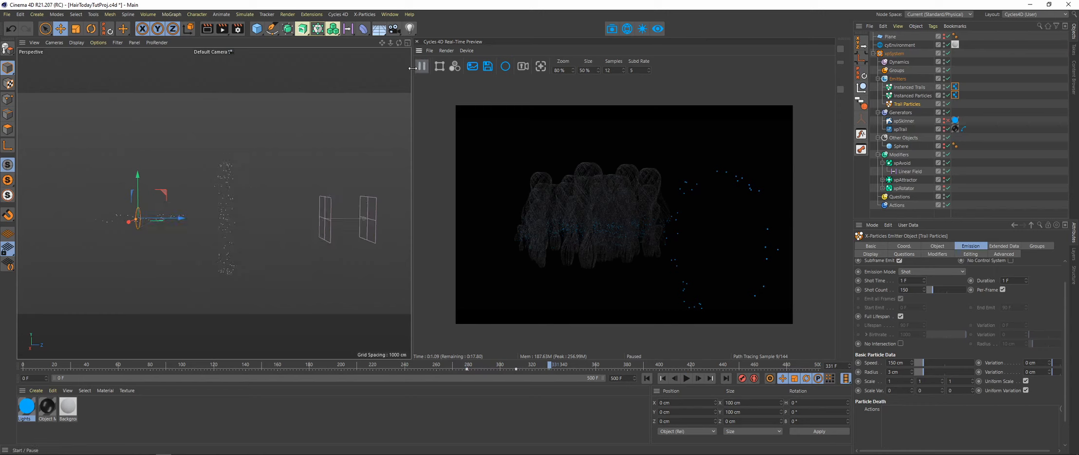
middle_click_drag(163, 217, 215, 234, "alt")
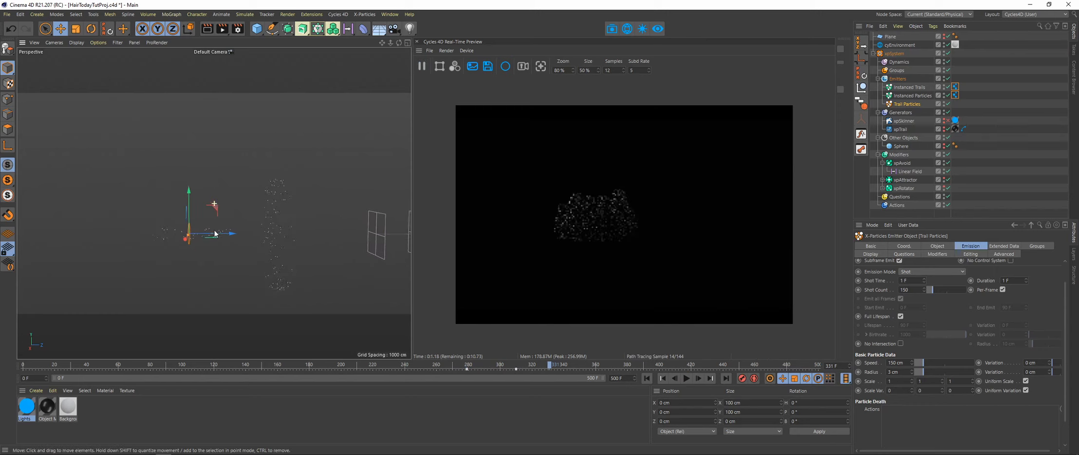
Frame the instanced trails in the perspective view and toggle the xpSkinner on and off to compare the preview.
left_click_drag(215, 233, 193, 218, "alt")
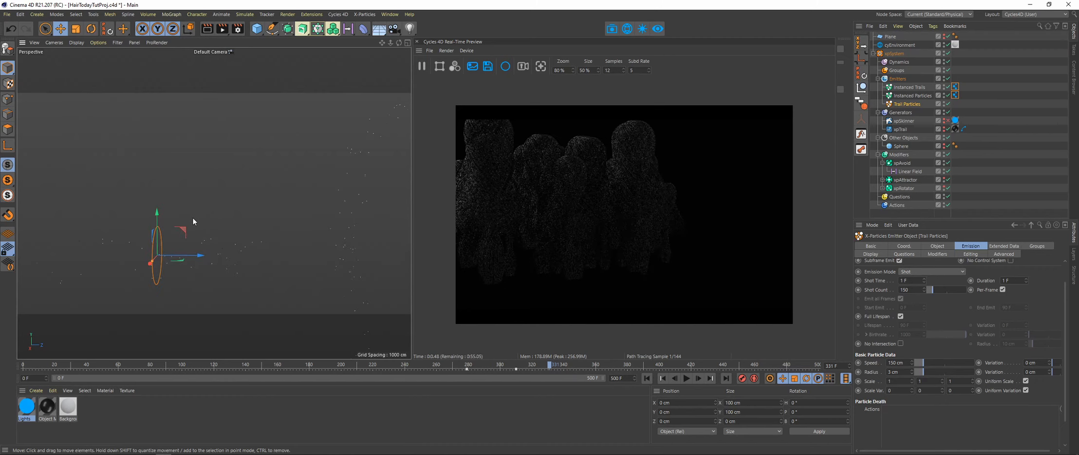
middle_click_drag(193, 217, 241, 224, "alt")
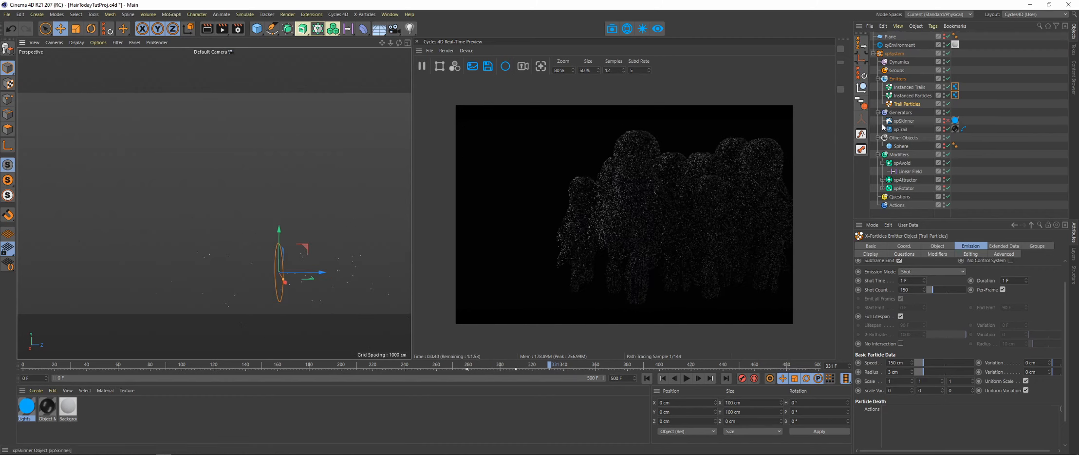
left_click(948, 121)
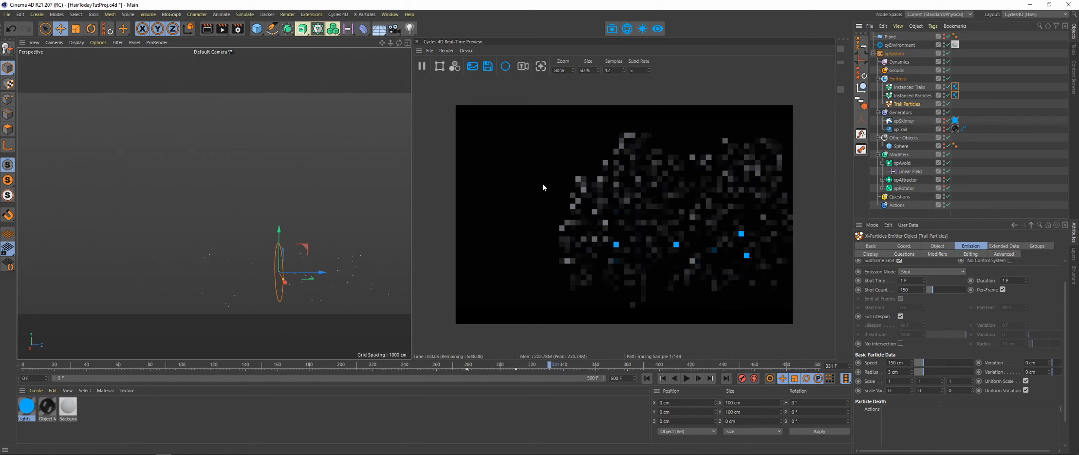
left_click(947, 120)
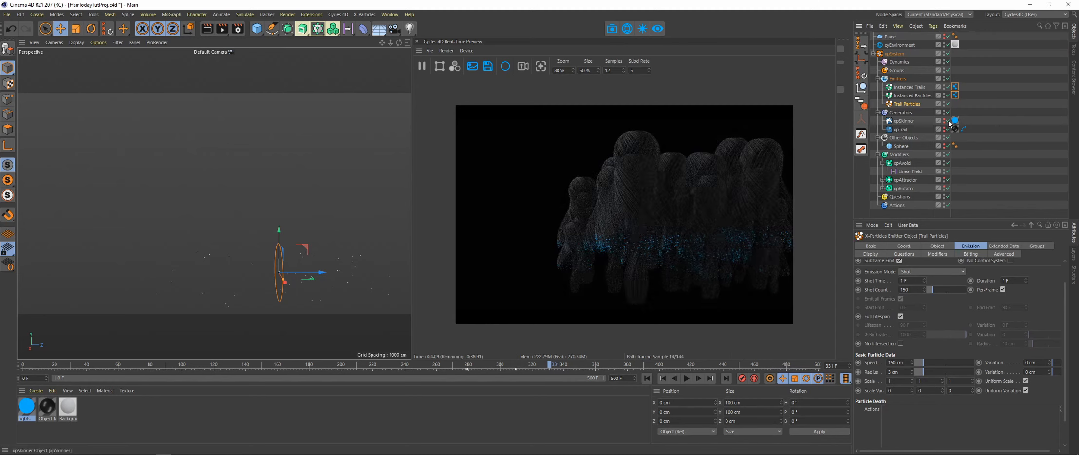
Add a camera from the current view, look through it and set its focal length to Wide Angle (25 mm).
left_click(894, 54)
left_click(611, 29)
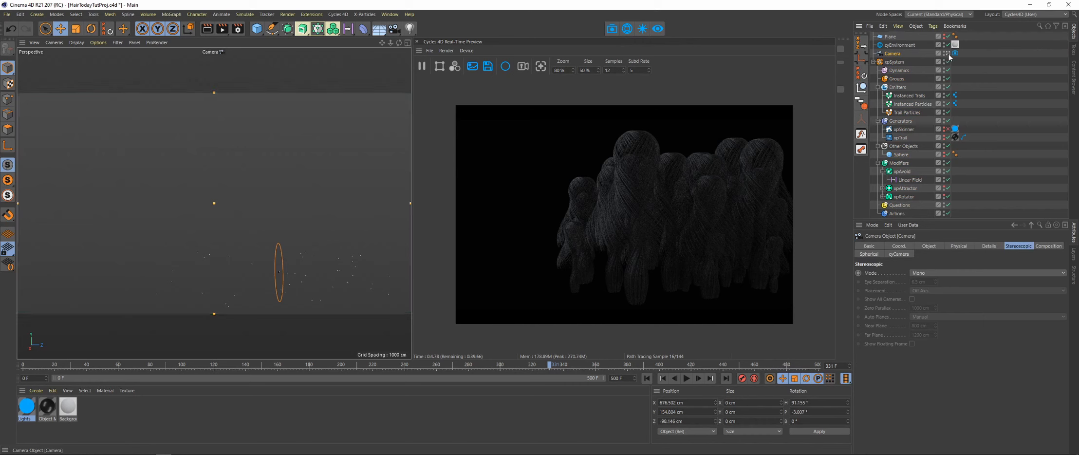
left_click(928, 245)
left_click(978, 284)
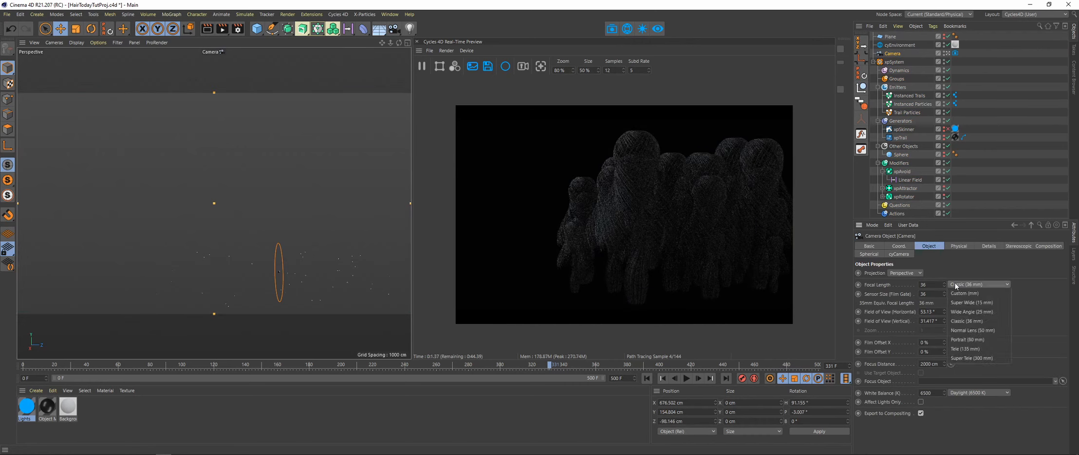
left_click(980, 312)
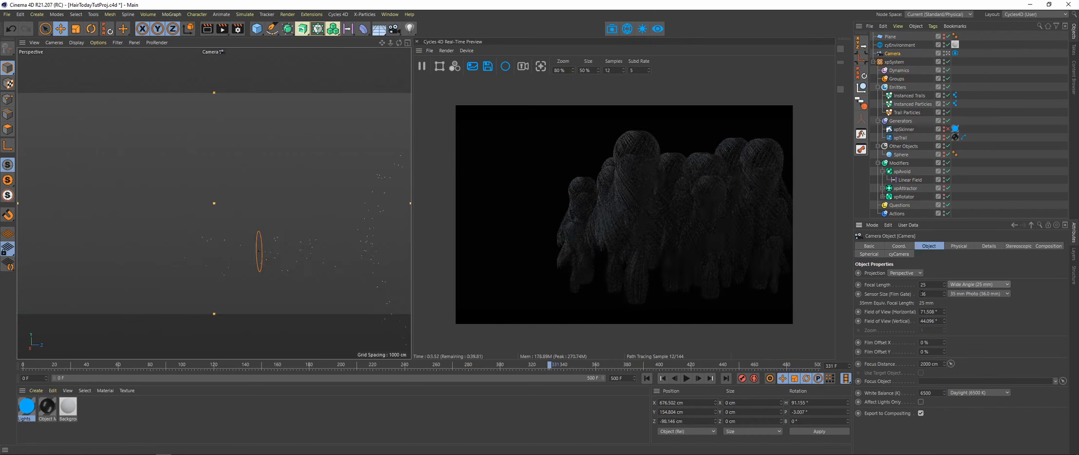
Move the active camera in close to the trails, looking upward, to about X 325, Y 31, Z -101 cm.
mouse_move(261, 258)
left_mouse_down("alt")
mouse_move(265, 243)
mouse_move(271, 267)
left_mouse_up("alt")
right_click_drag(270, 264, 293, 258, "alt")
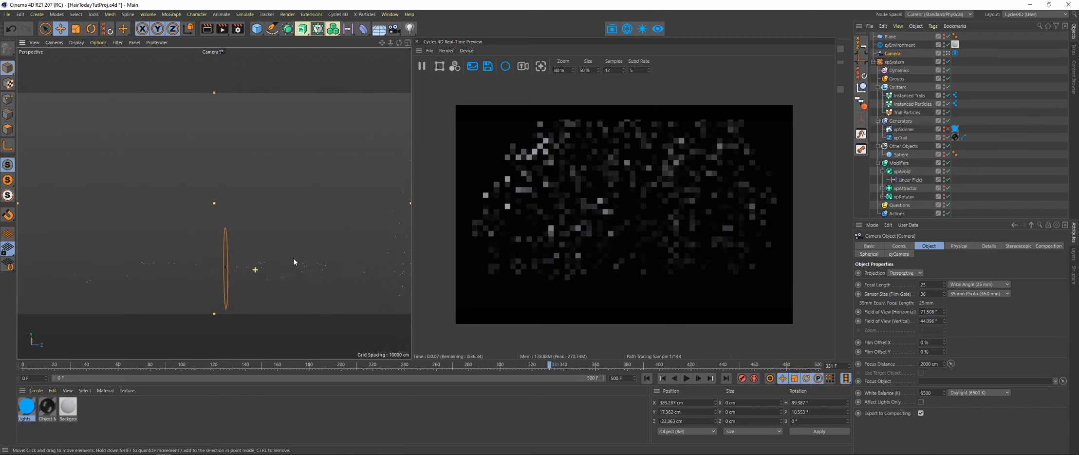
mouse_move(288, 258)
middle_mouse_down("alt")
mouse_move(293, 284)
mouse_move(289, 262)
middle_mouse_up("alt")
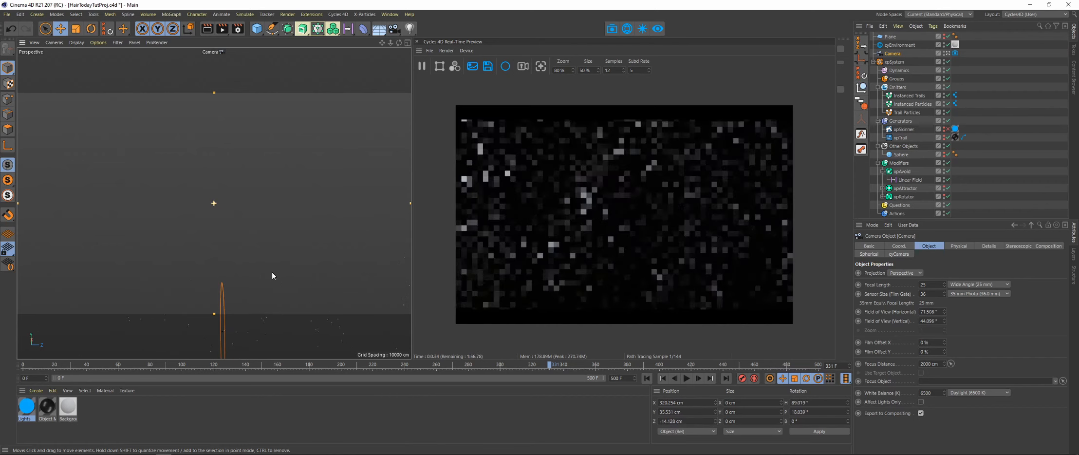
left_click_drag(269, 277, 272, 265, "alt")
middle_click_drag(272, 265, 264, 279, "alt")
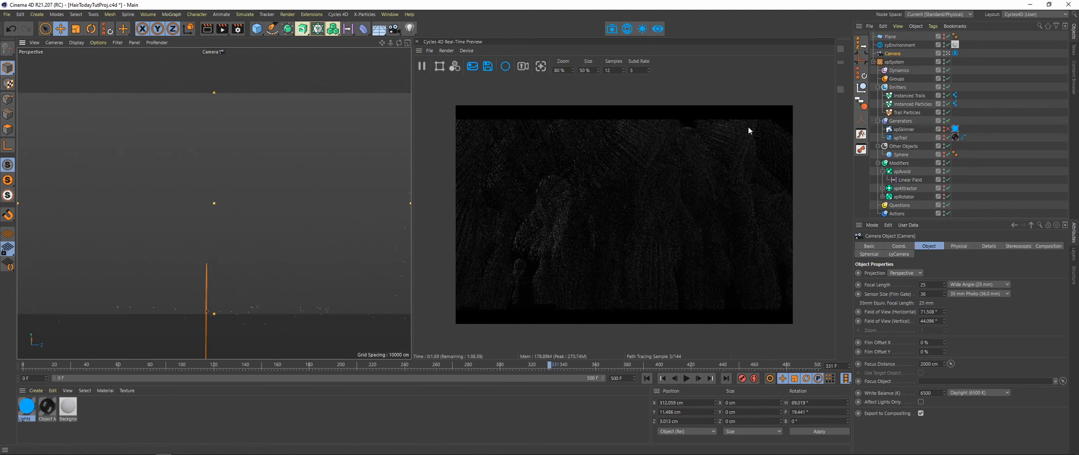
left_click_drag(258, 300, 277, 301, "alt")
middle_click_drag(243, 288, 266, 287, "alt")
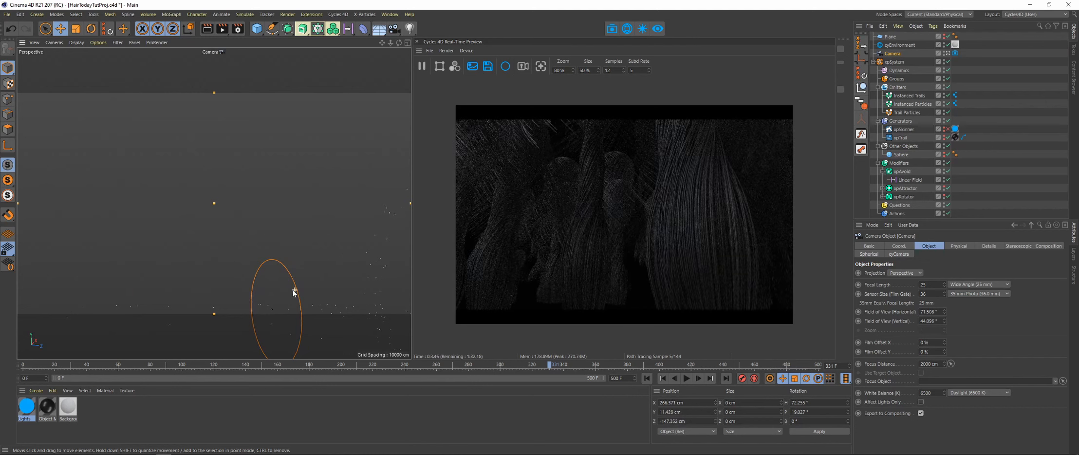
middle_click_drag(291, 296, 308, 287, "alt")
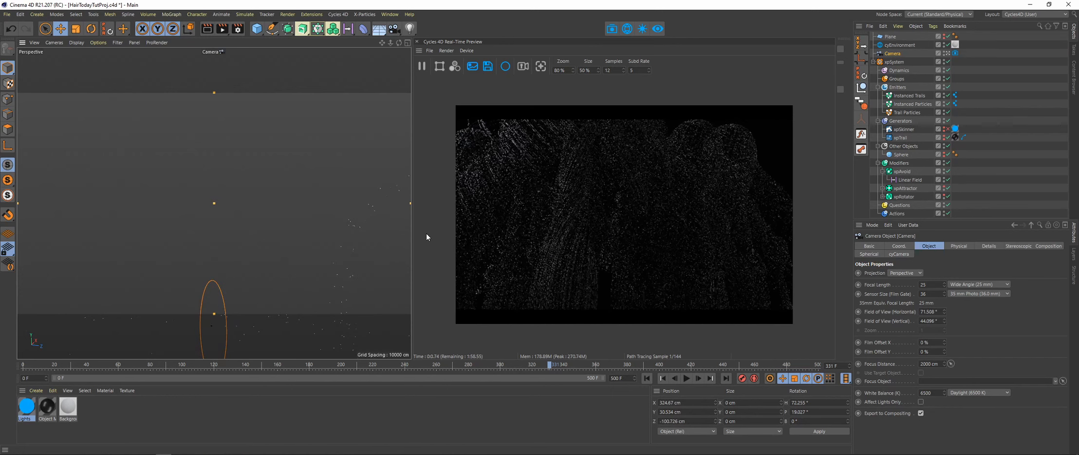
Enable the xpSkinner and set the depth of field aperture size to 0.07 on the camera's Cycles 4D Camera tag.
left_click(944, 130)
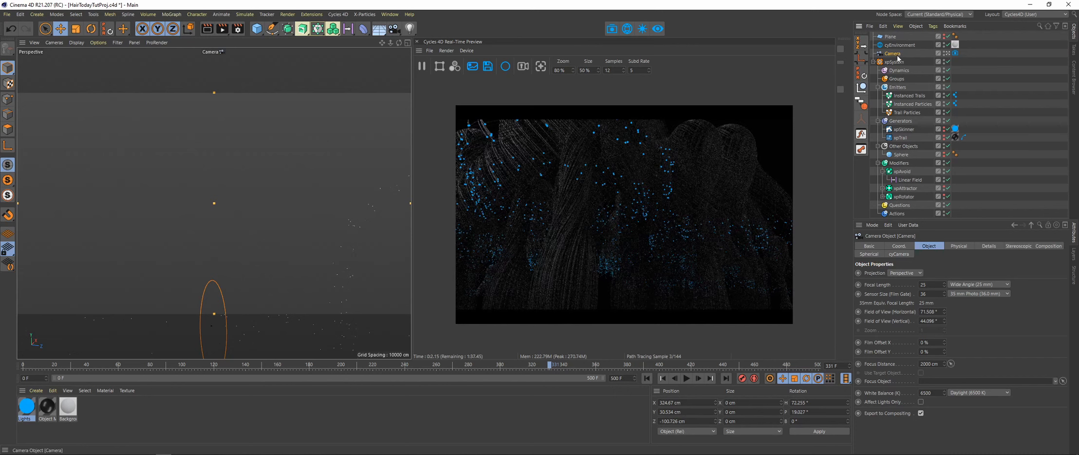
left_click(955, 54)
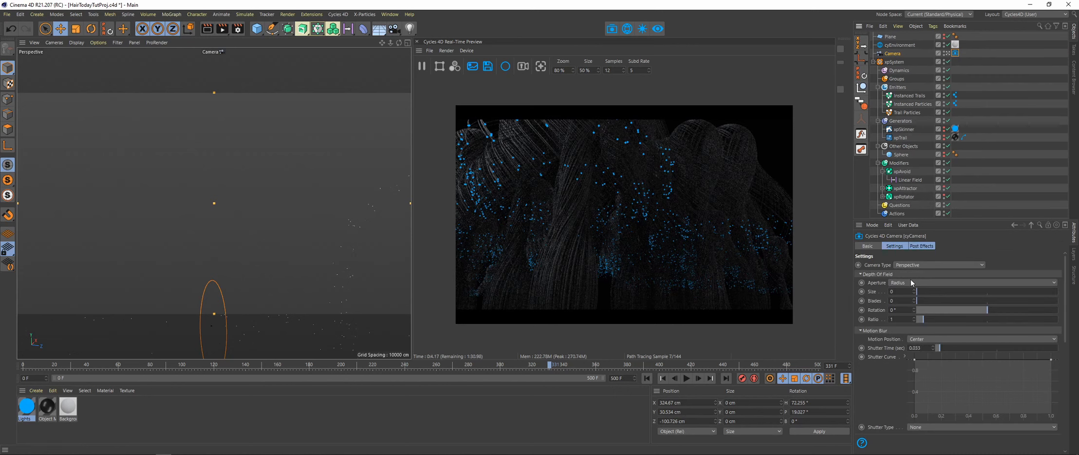
left_click_drag(917, 292, 926, 291)
Switch to the four-view layout and pull the camera's focus plane much closer to the camera in the Top view.
left_click(408, 43)
scroll(347, 124, "down", 3)
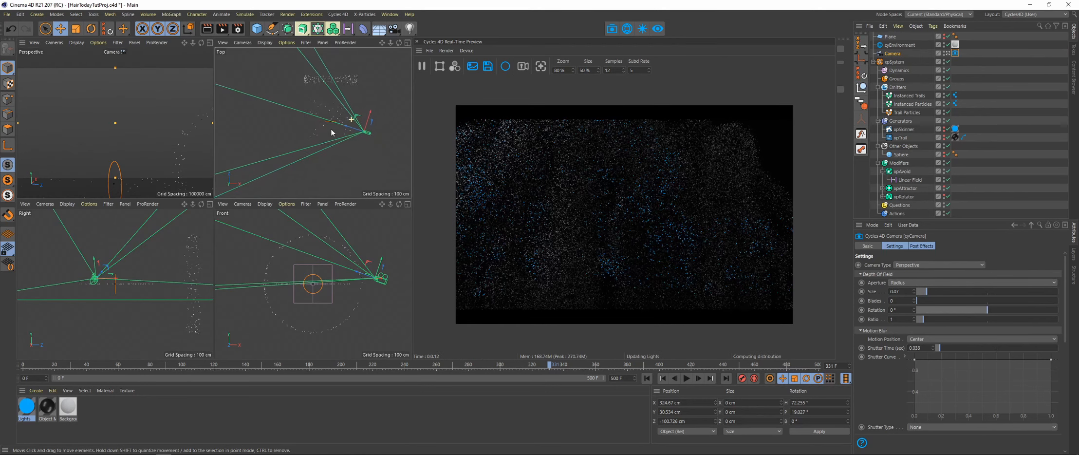
left_click_drag(263, 96, 342, 119)
scroll(343, 116, "up", 1)
scroll(362, 120, "up", 6)
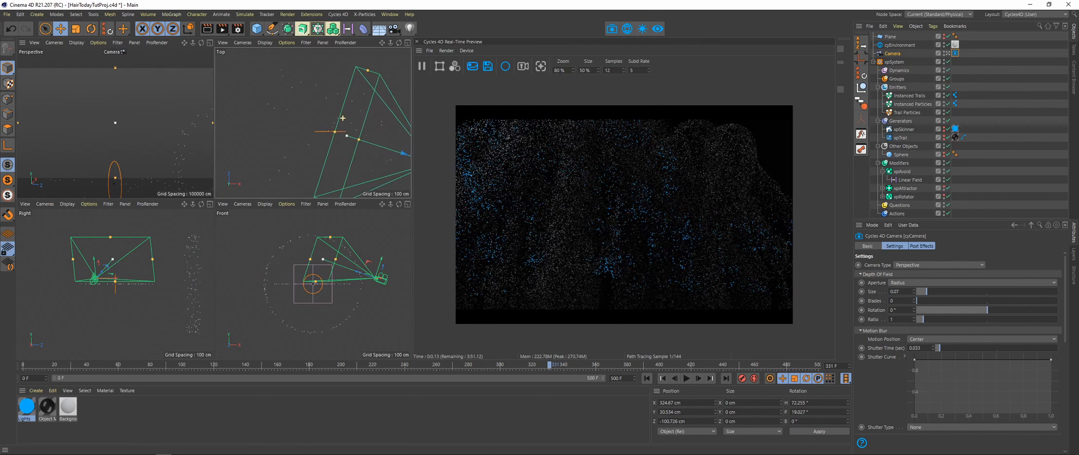
scroll(337, 85, "down", 5)
scroll(342, 95, "up", 5)
left_click_drag(329, 106, 386, 114)
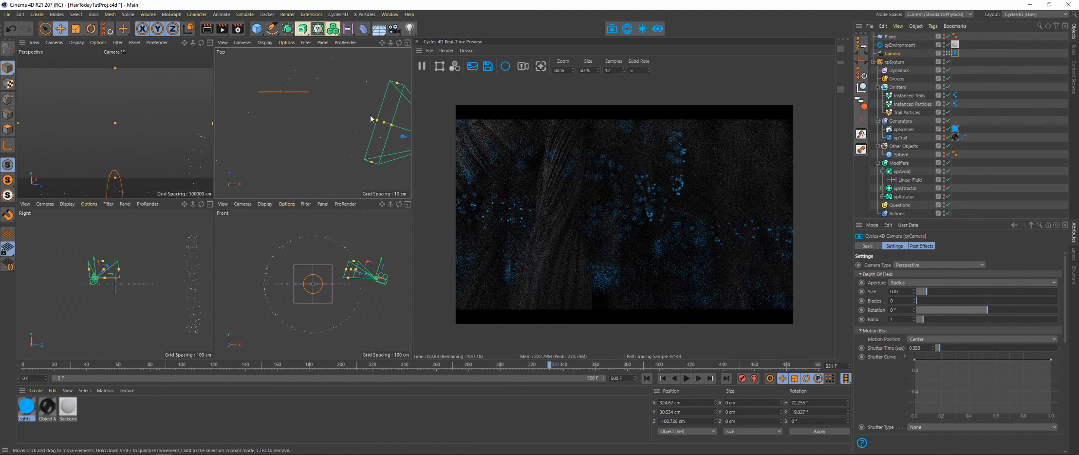
Set the Cycles 4D Camera tag's depth of field aperture size to 0.02.
left_click_drag(904, 290, 858, 289)
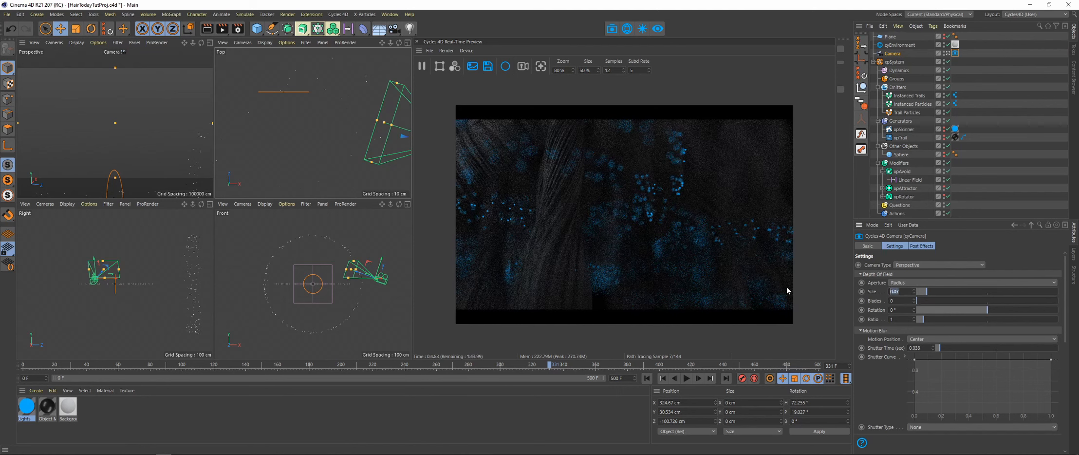
type("0.02")
key("Return")
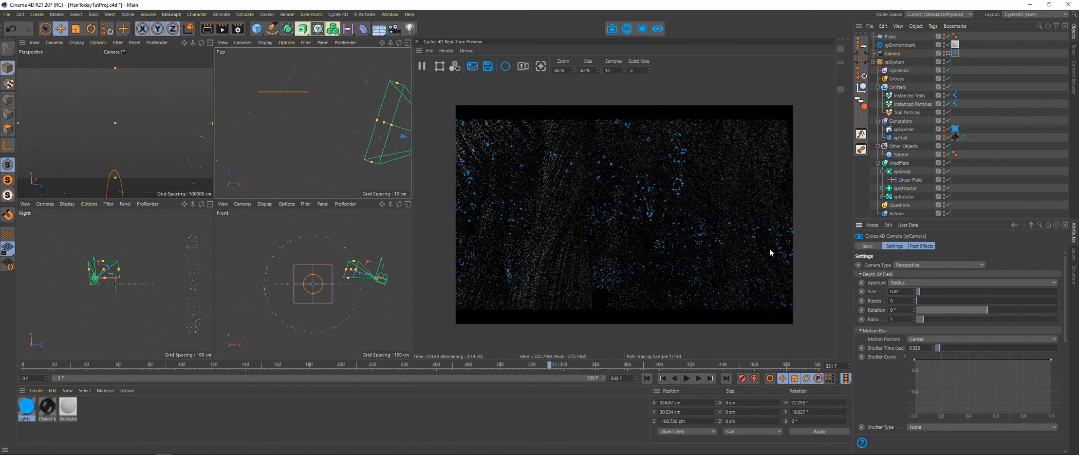